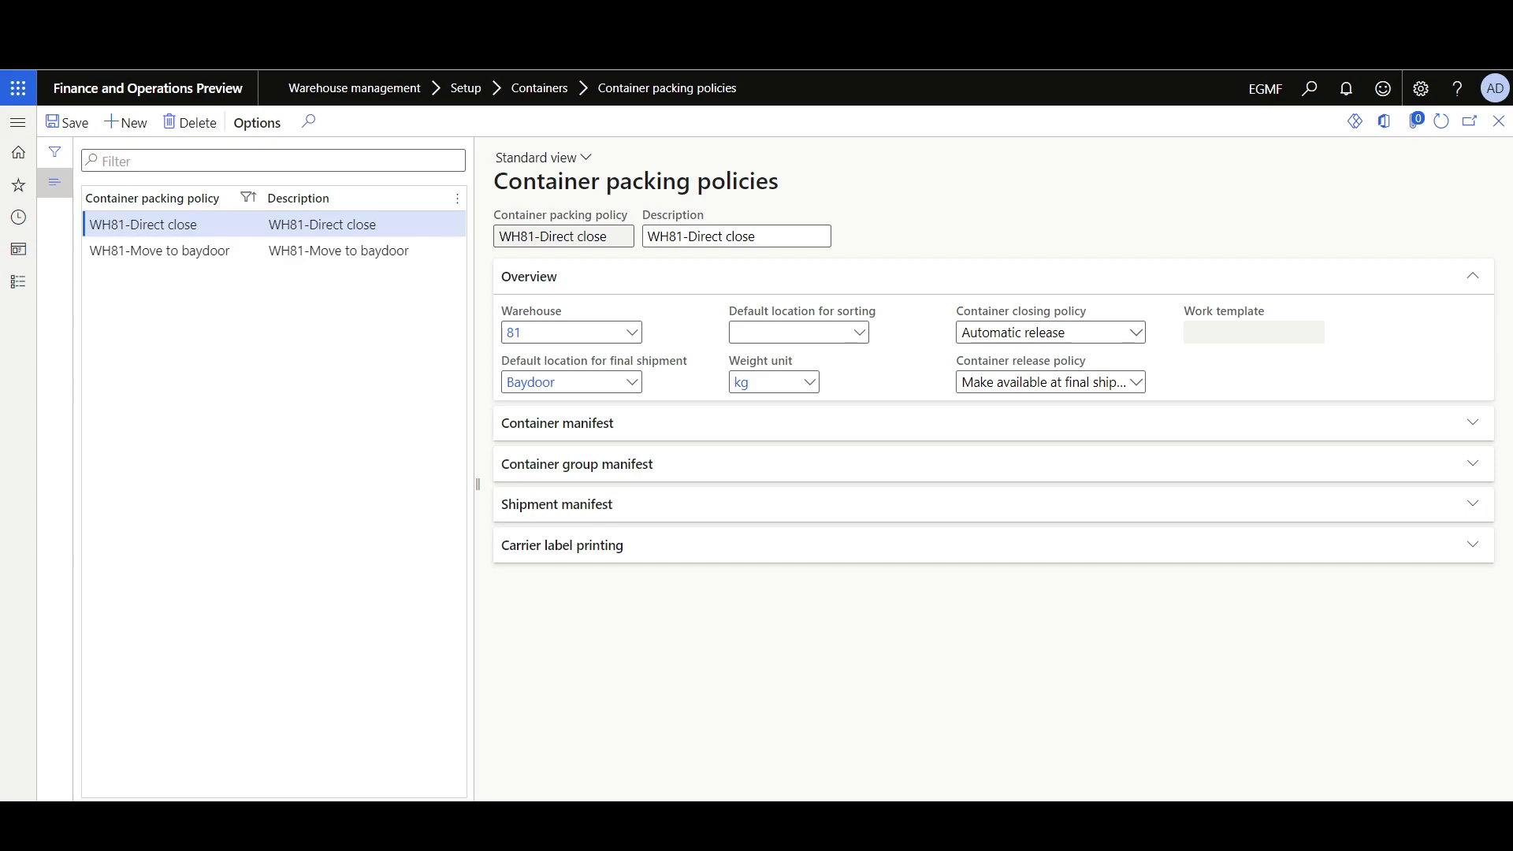
Examine the available container release policy and container closing policy options for the WH81-Direct close packing policy
click(1048, 382)
click(1135, 383)
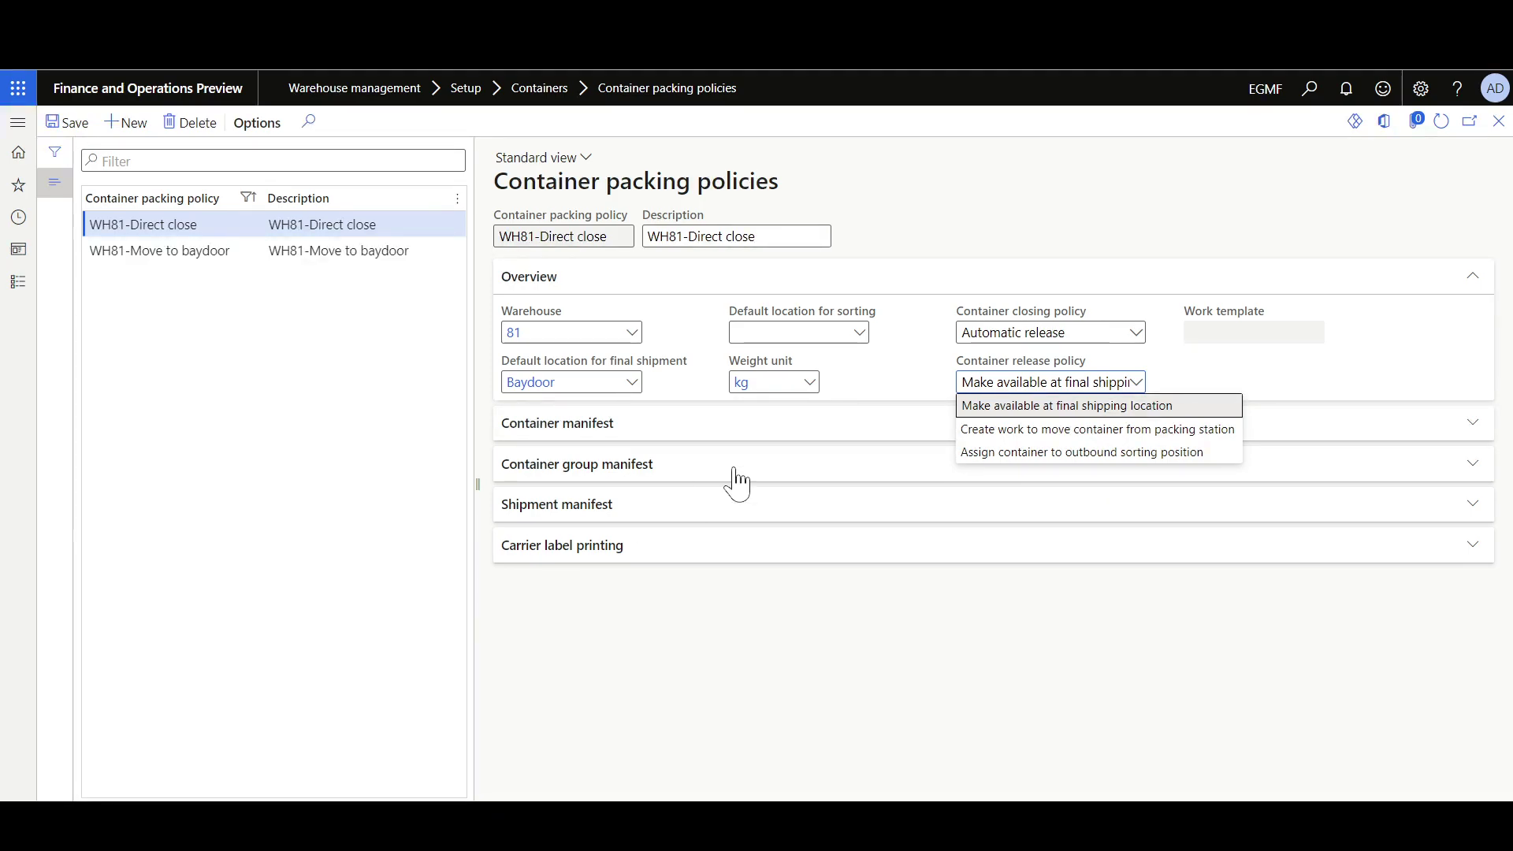
click(893, 335)
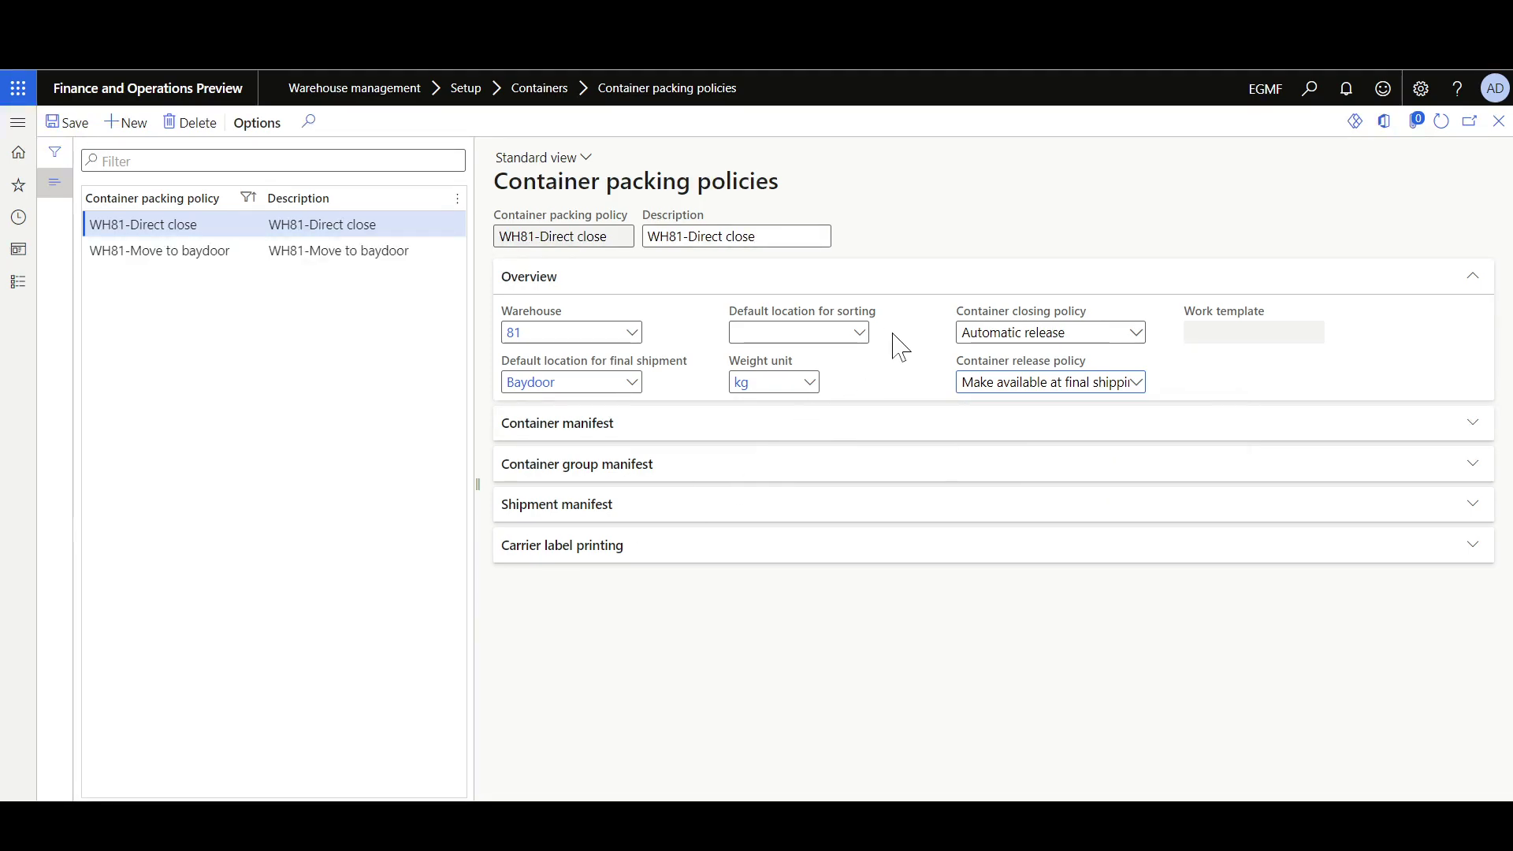
click(1135, 334)
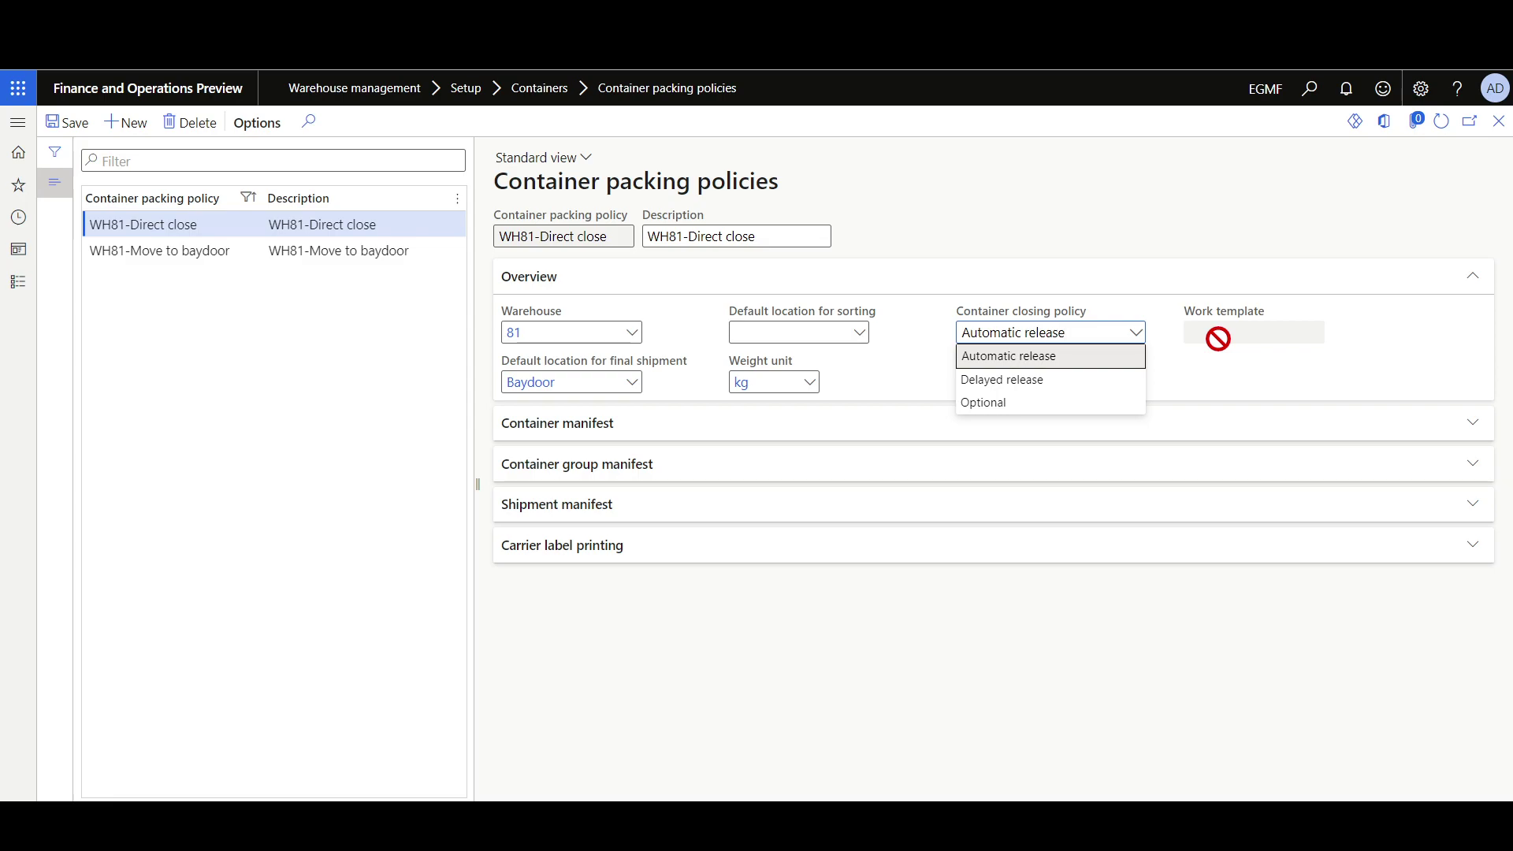
click(1164, 365)
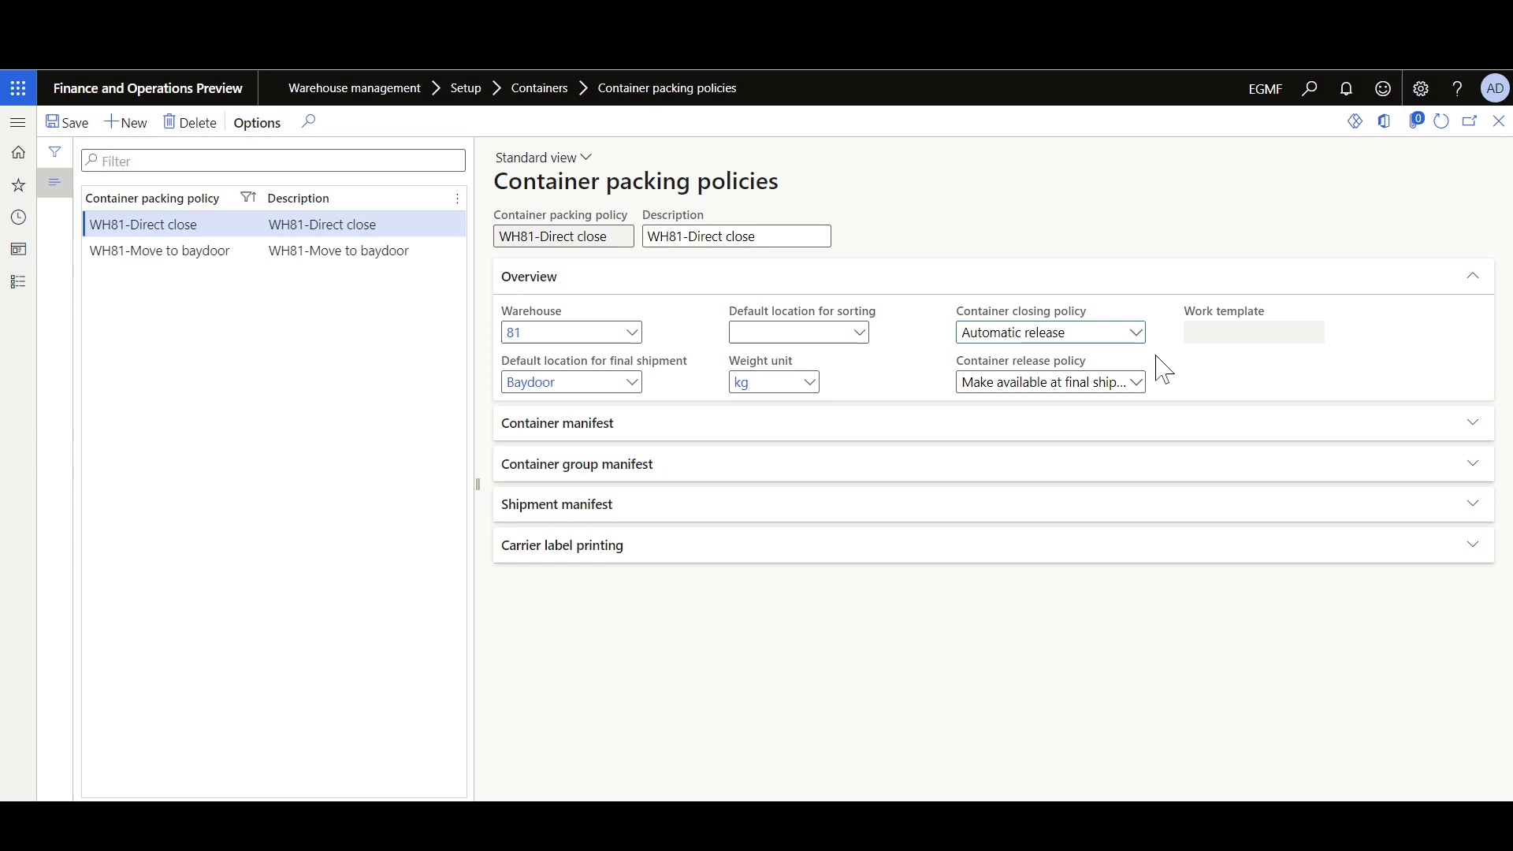
click(1136, 333)
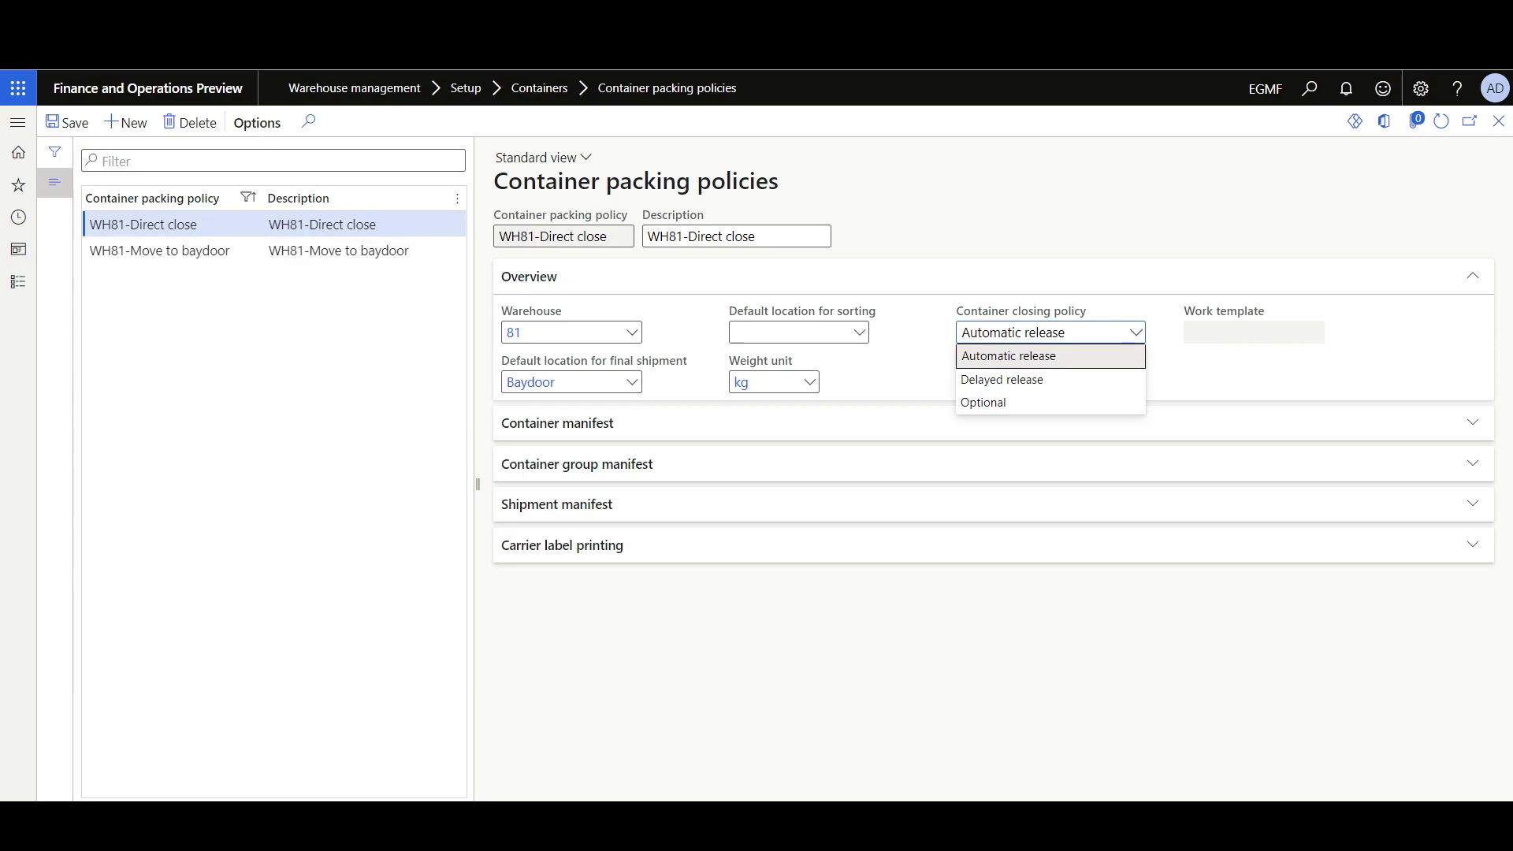
click(669, 340)
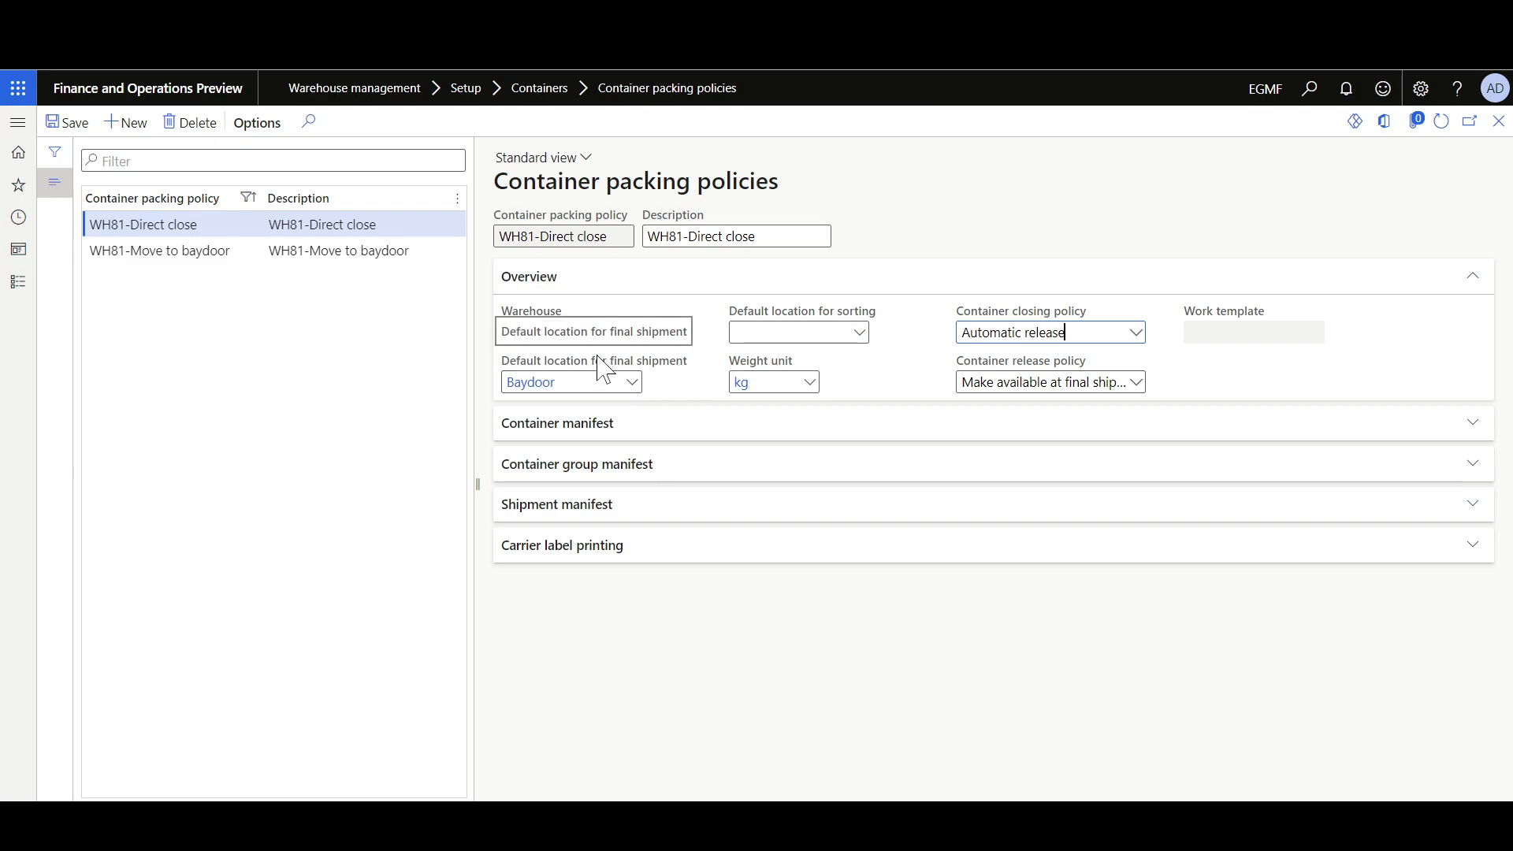
Review the overview settings of the WH81-Move to baydoor packing policy, including the explanation of its default location for sorting
click(157, 251)
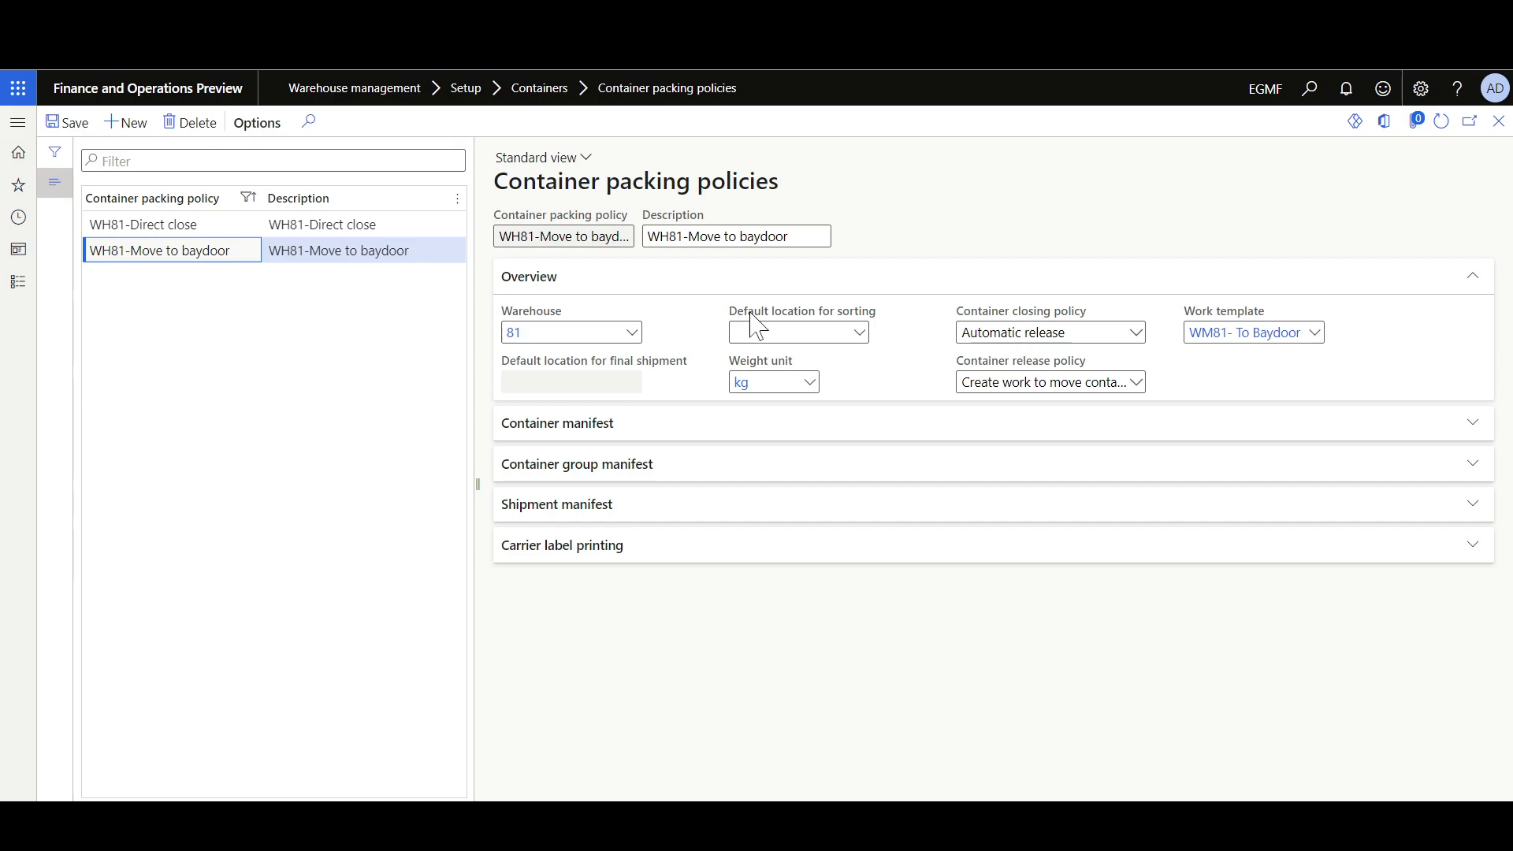
mouse_move(762, 324)
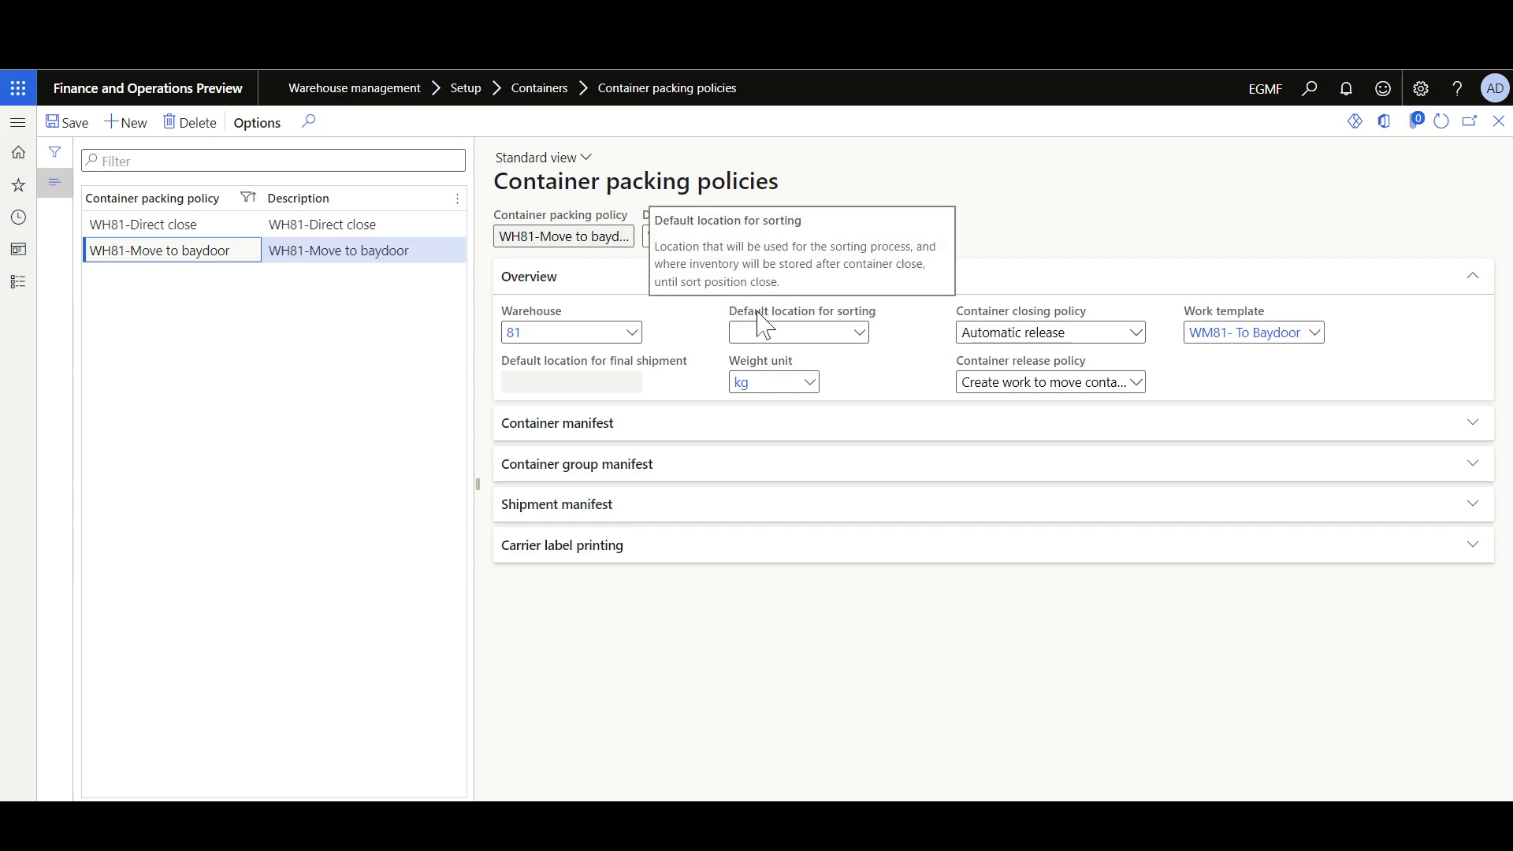
Return to the WH81-Direct close packing policy and check its manifest requirement options for the container
click(143, 225)
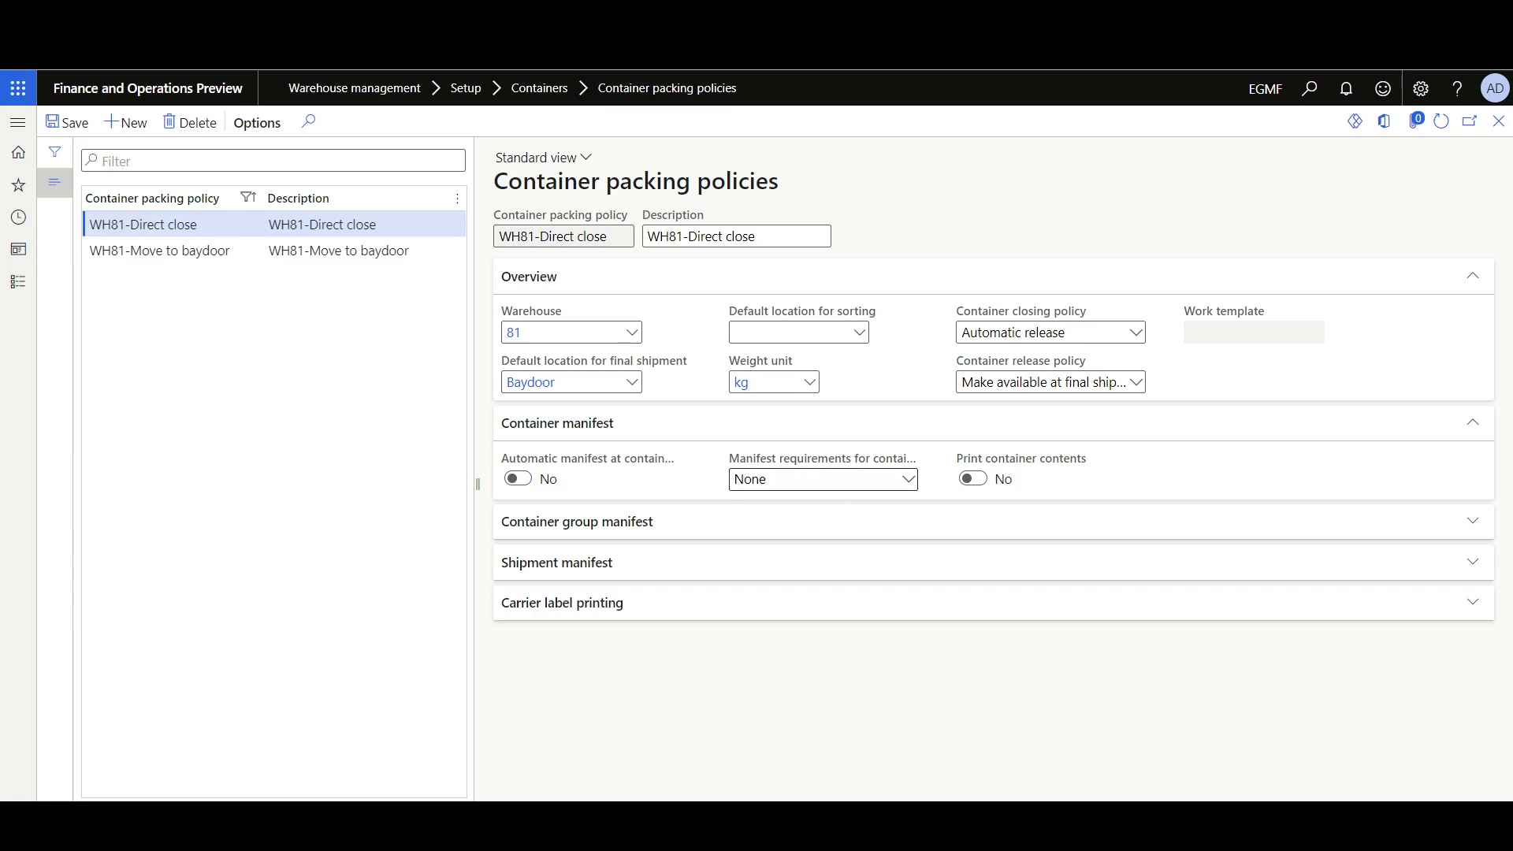
click(909, 480)
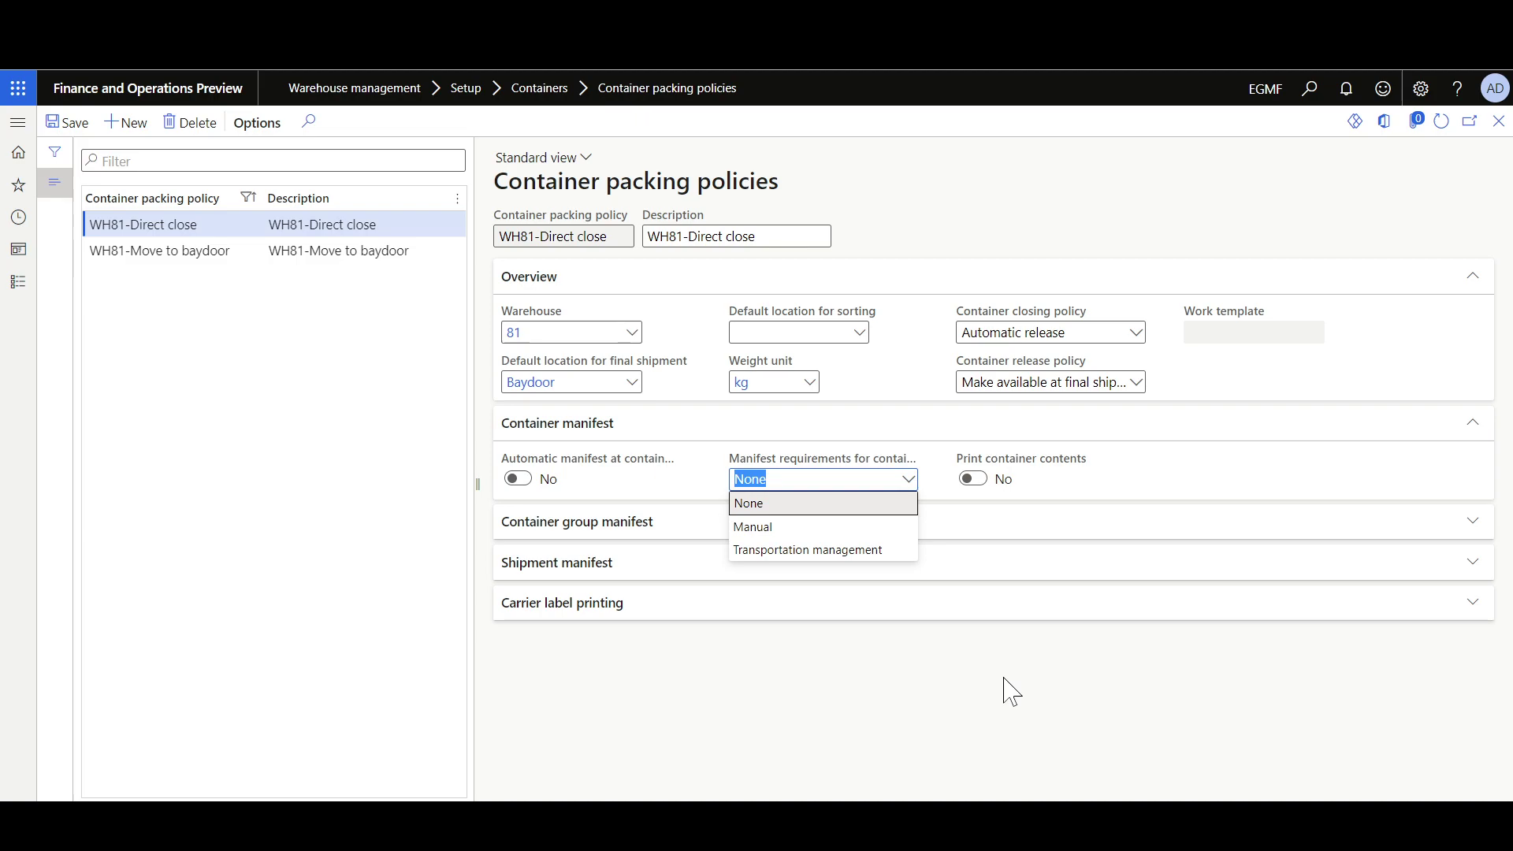
click(956, 478)
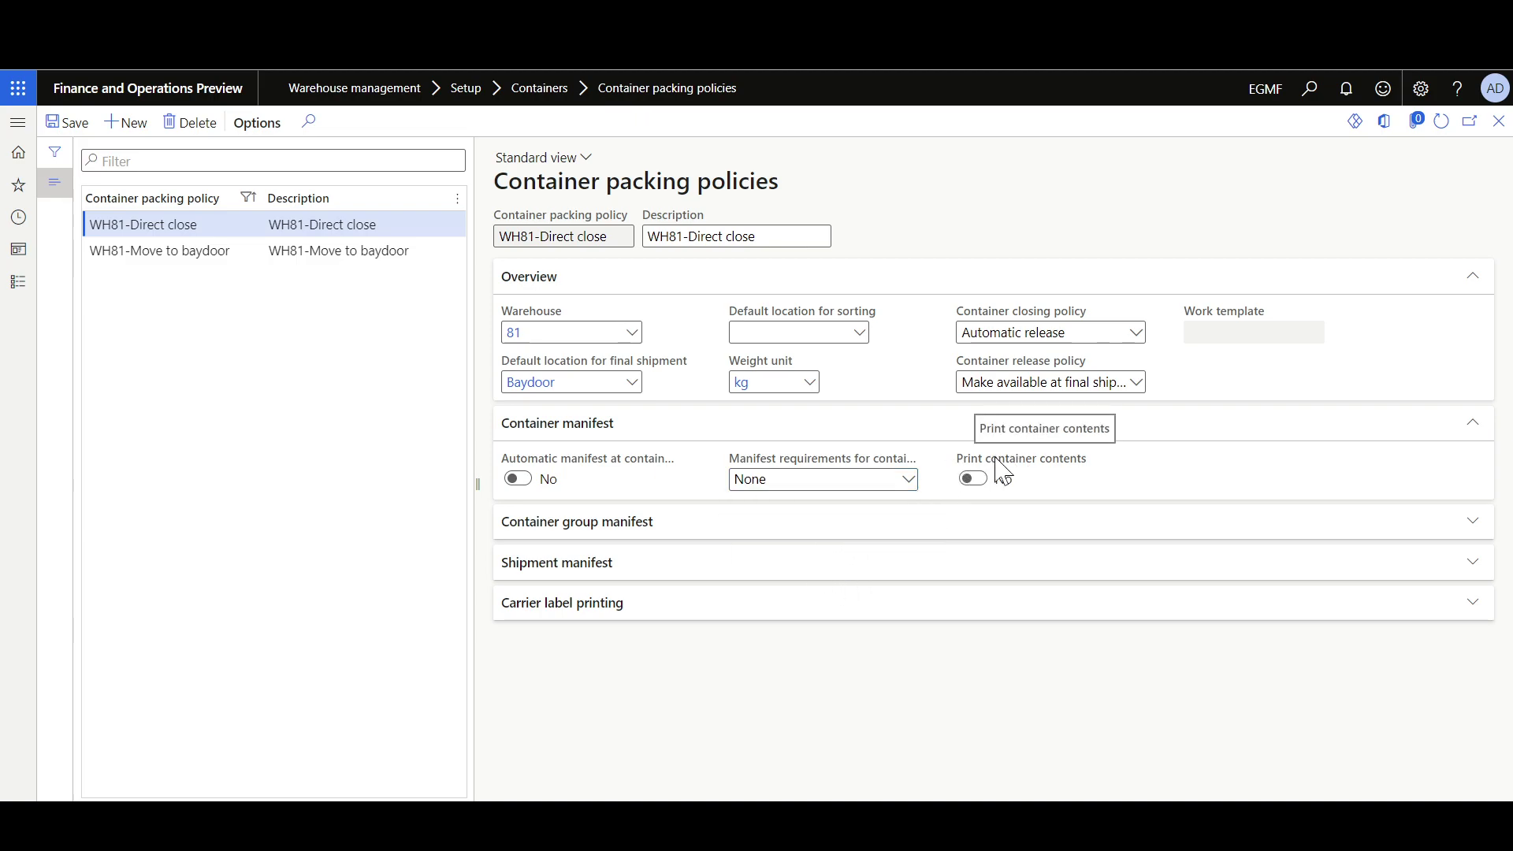
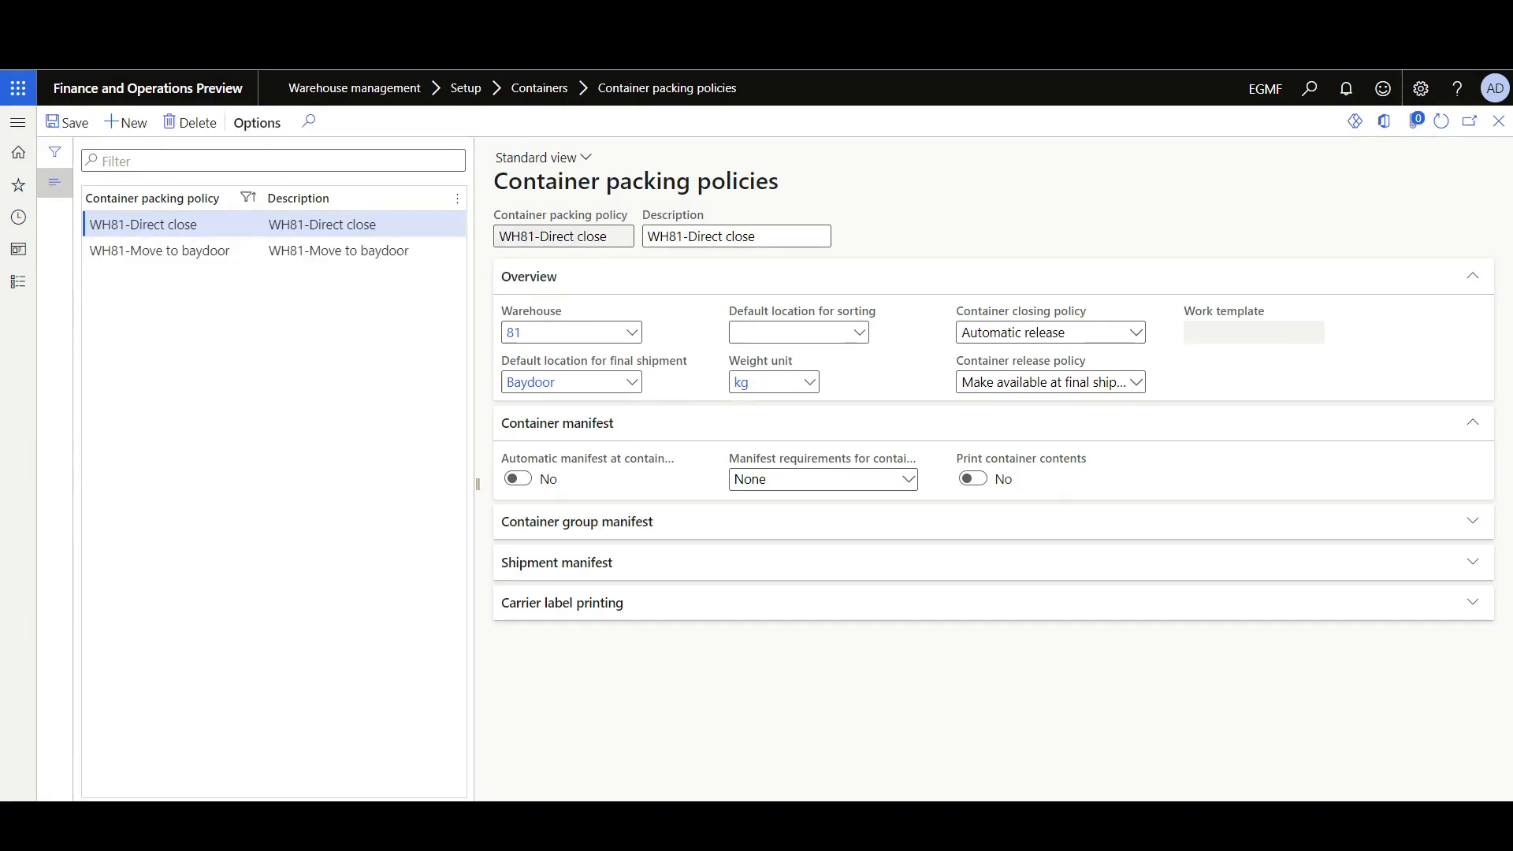
Check the manifest requirement options for the container group and for the shipment in the WH81-Direct close policy
click(549, 524)
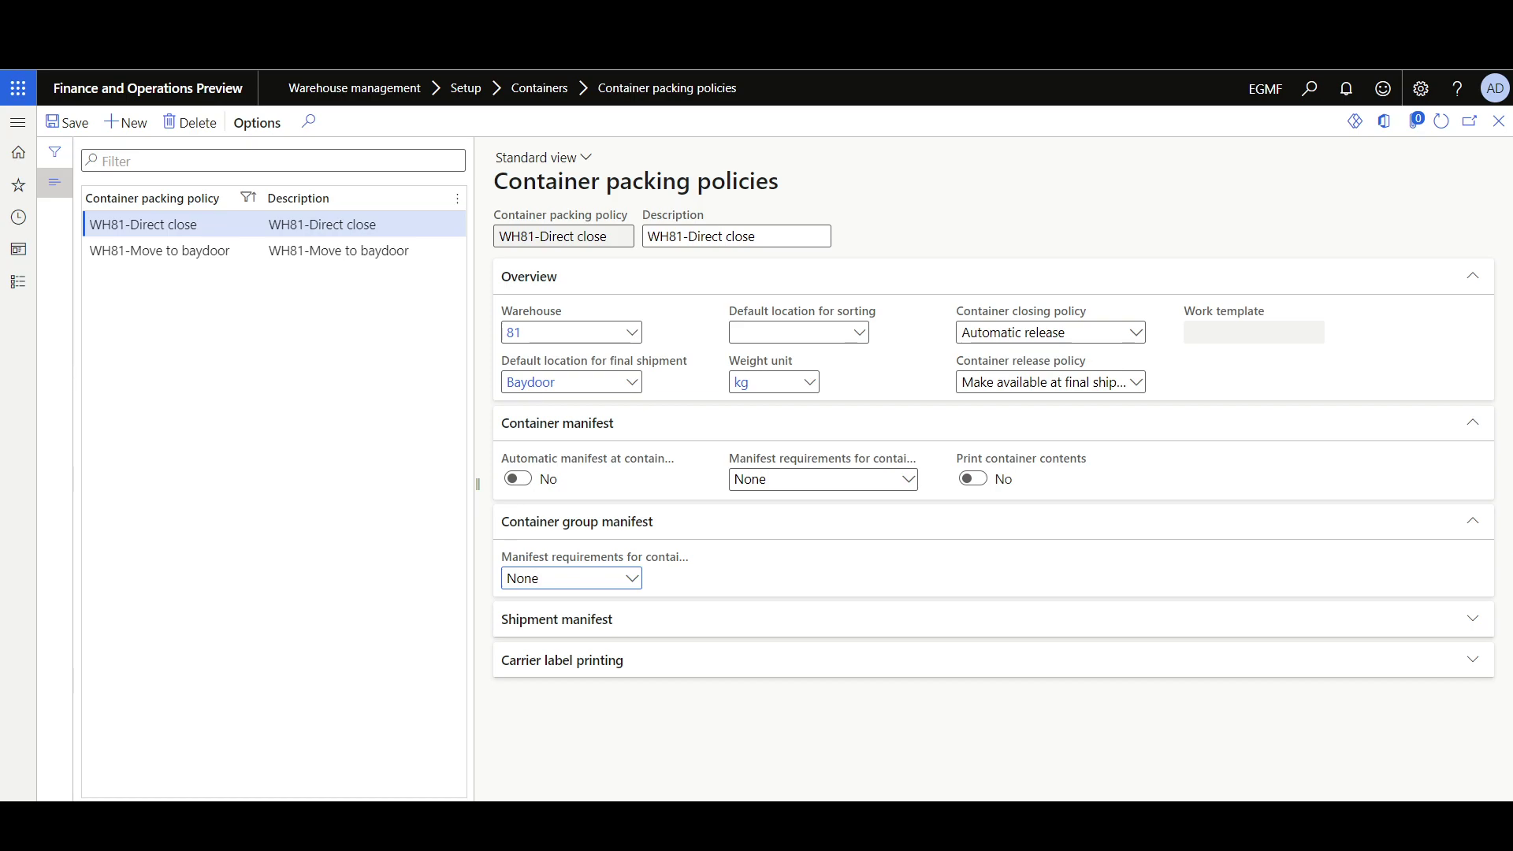
click(630, 581)
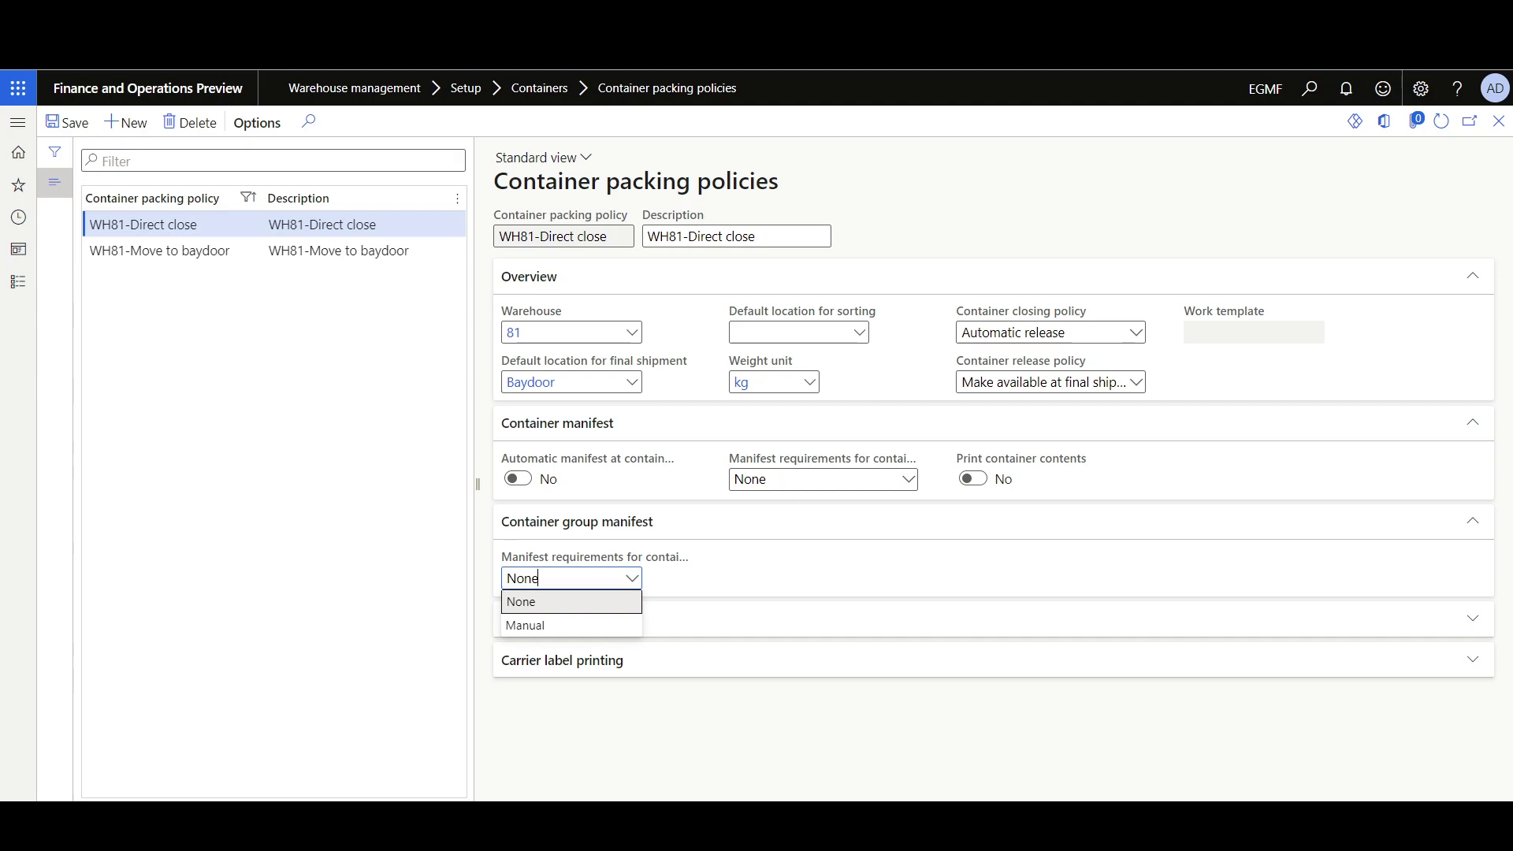
click(655, 716)
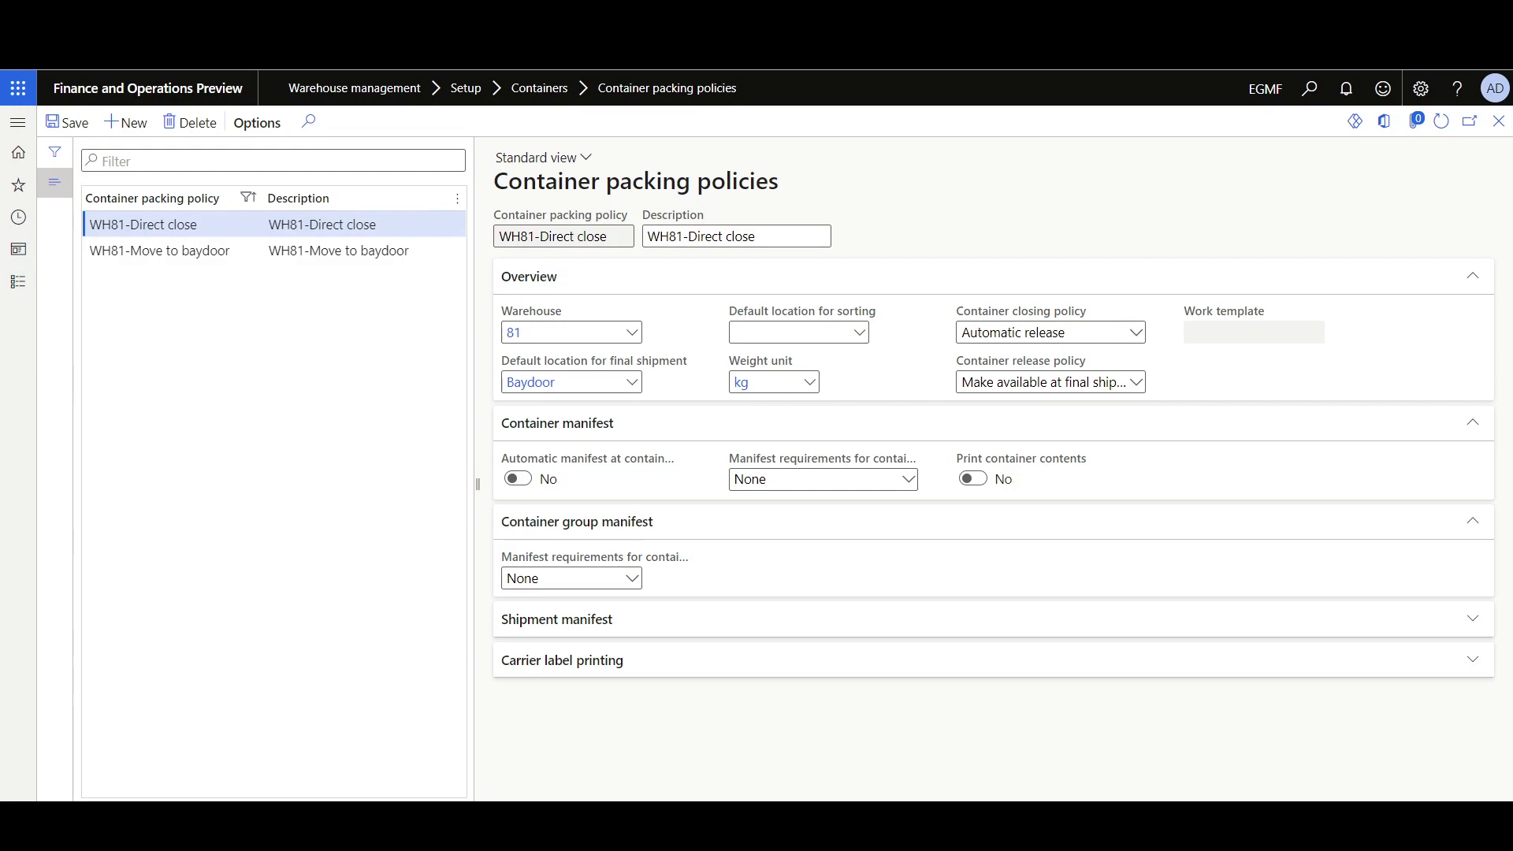
click(532, 626)
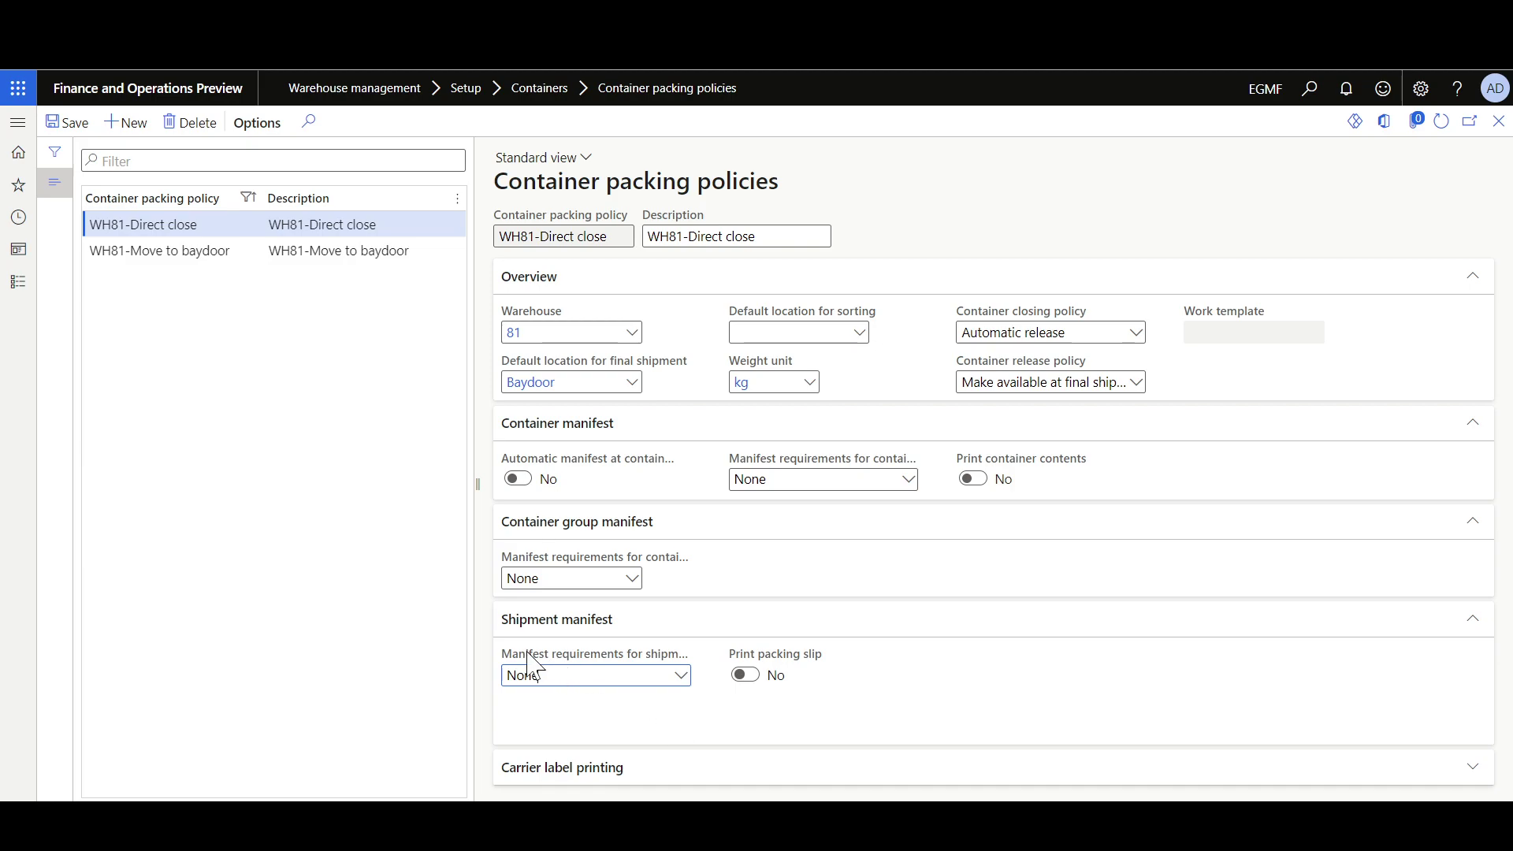
click(681, 676)
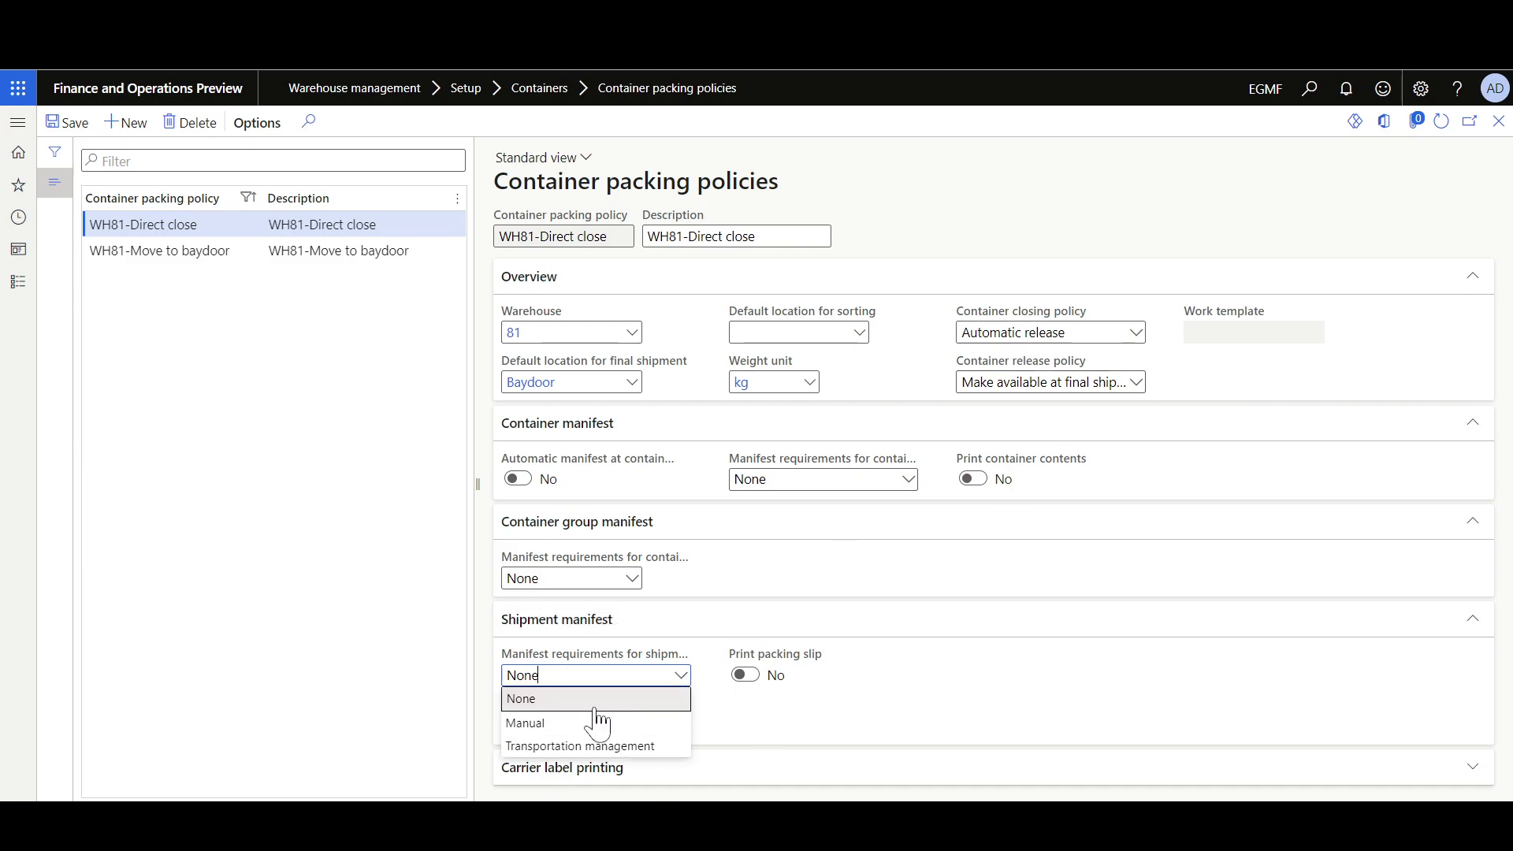
click(749, 715)
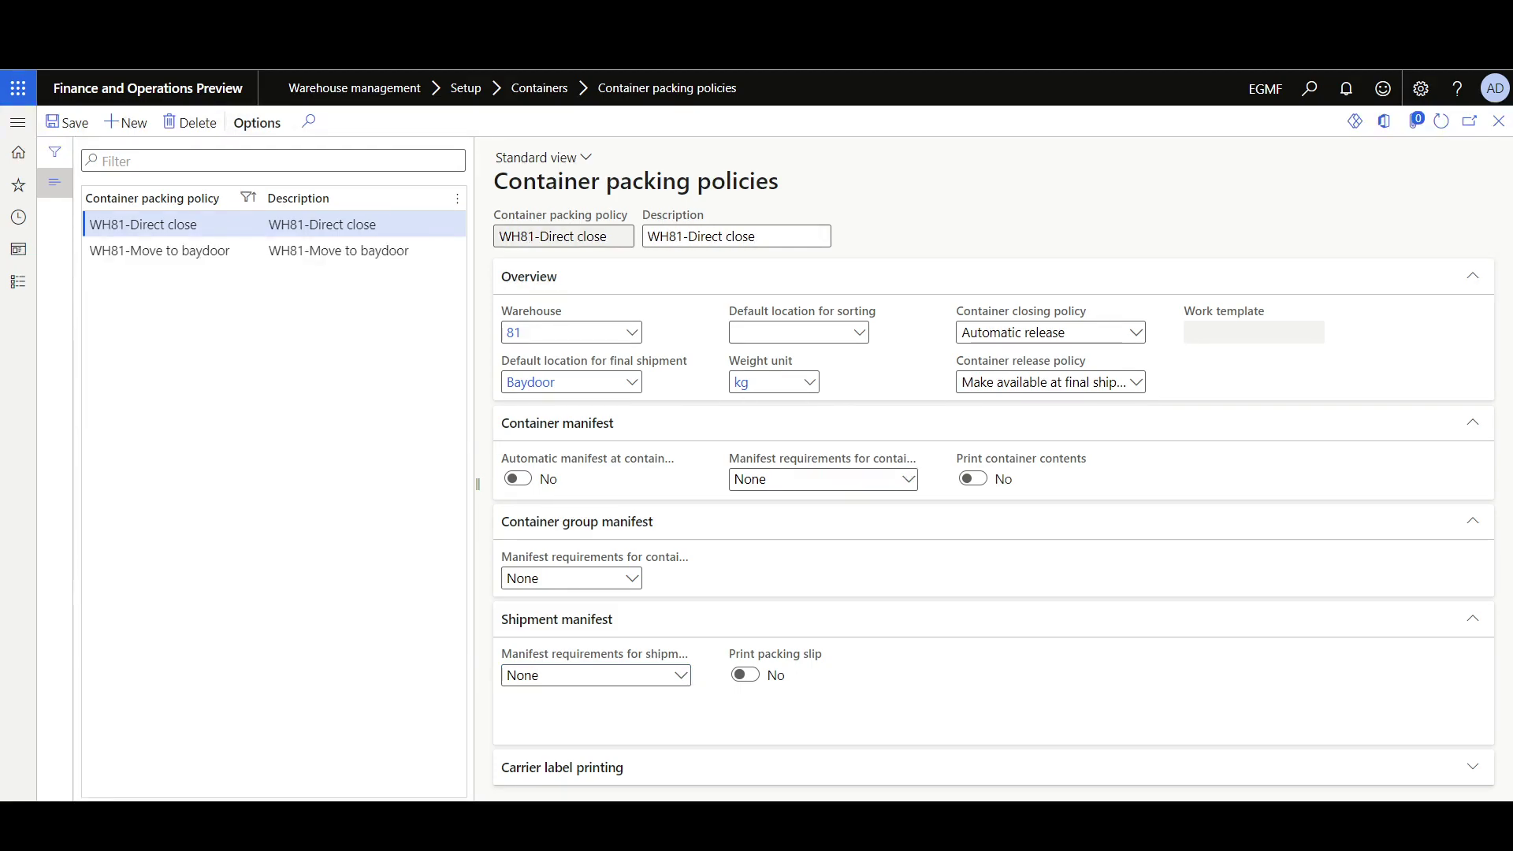
Review the carrier label printing settings, including the explanation and options of the print container shipping label rule
click(634, 777)
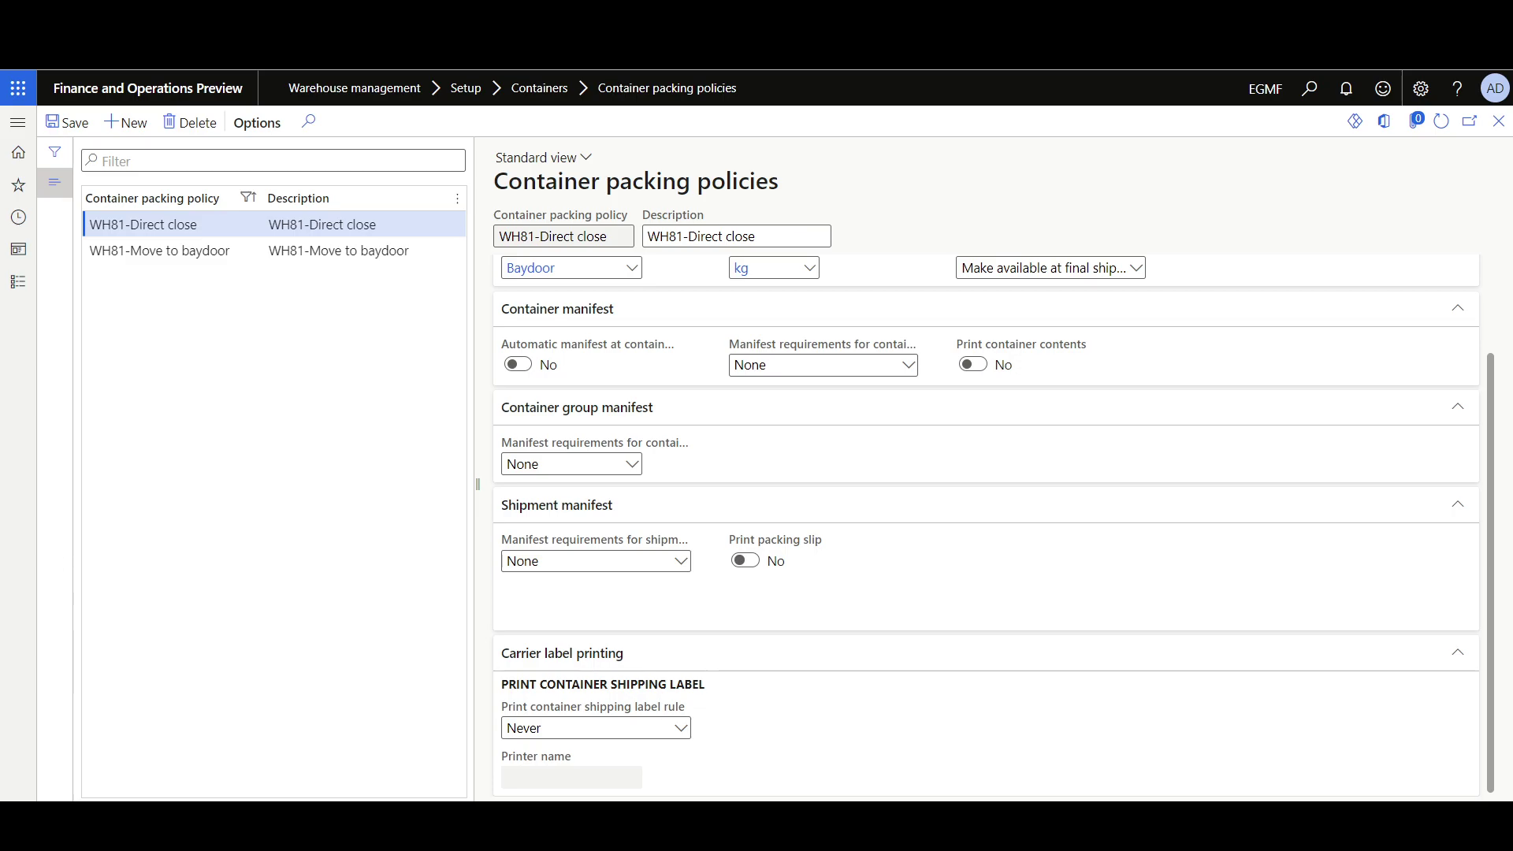
scroll(985, 473, up, 1)
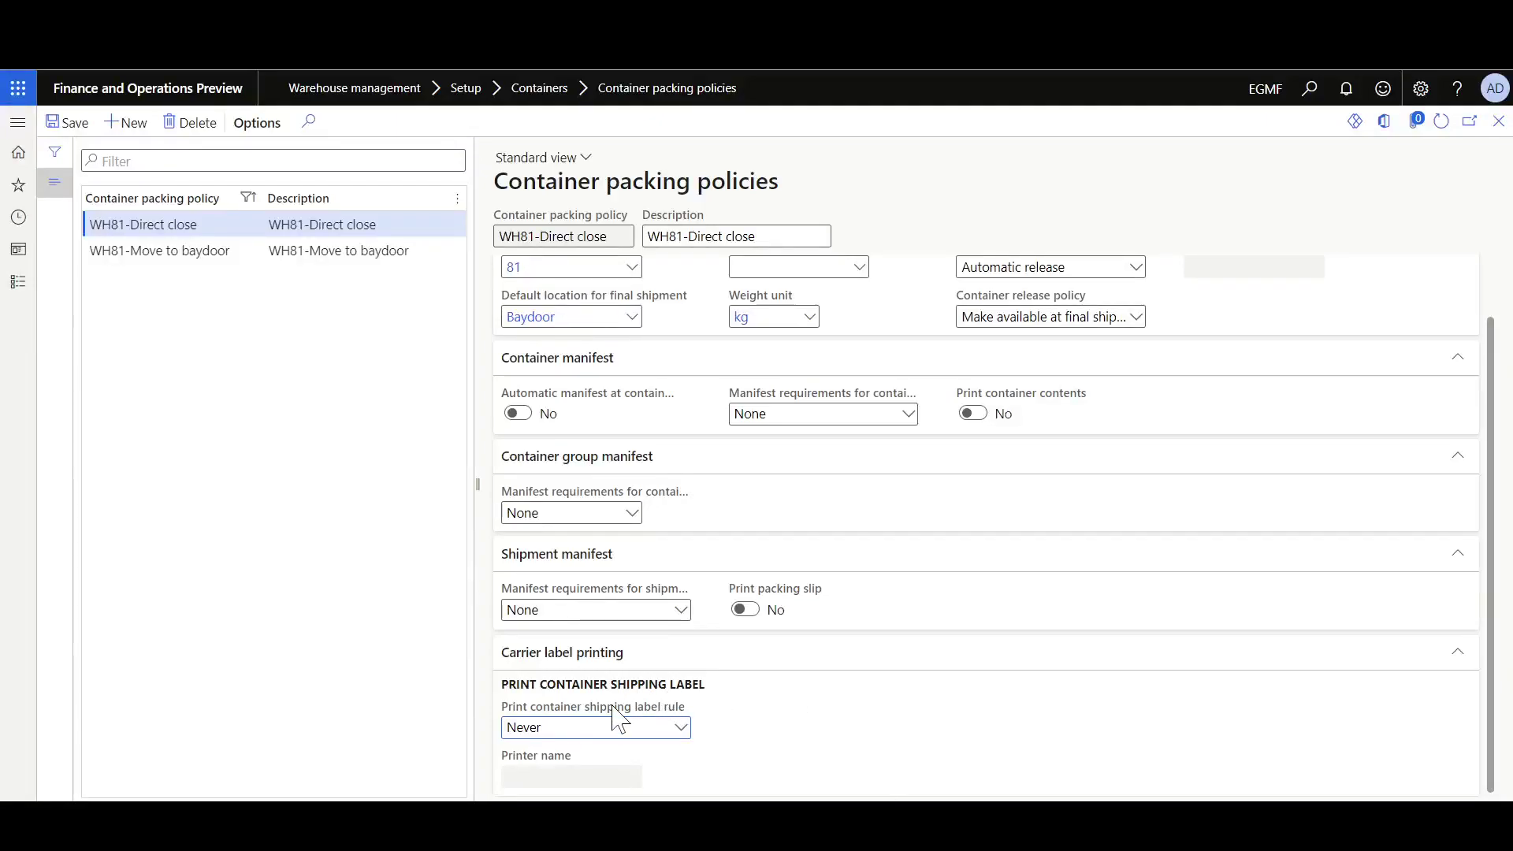
mouse_move(608, 713)
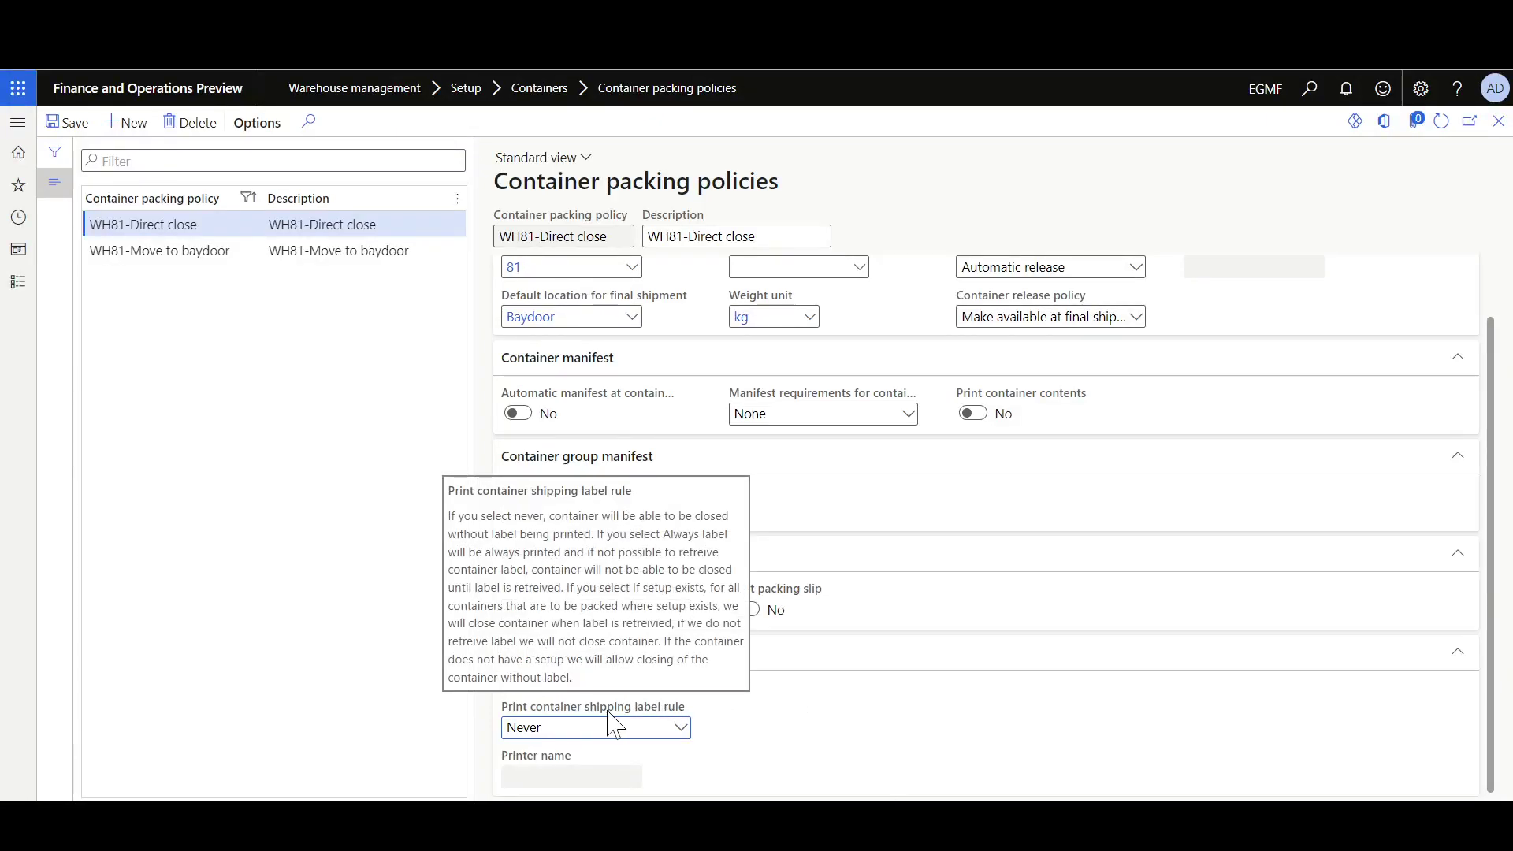
click(681, 727)
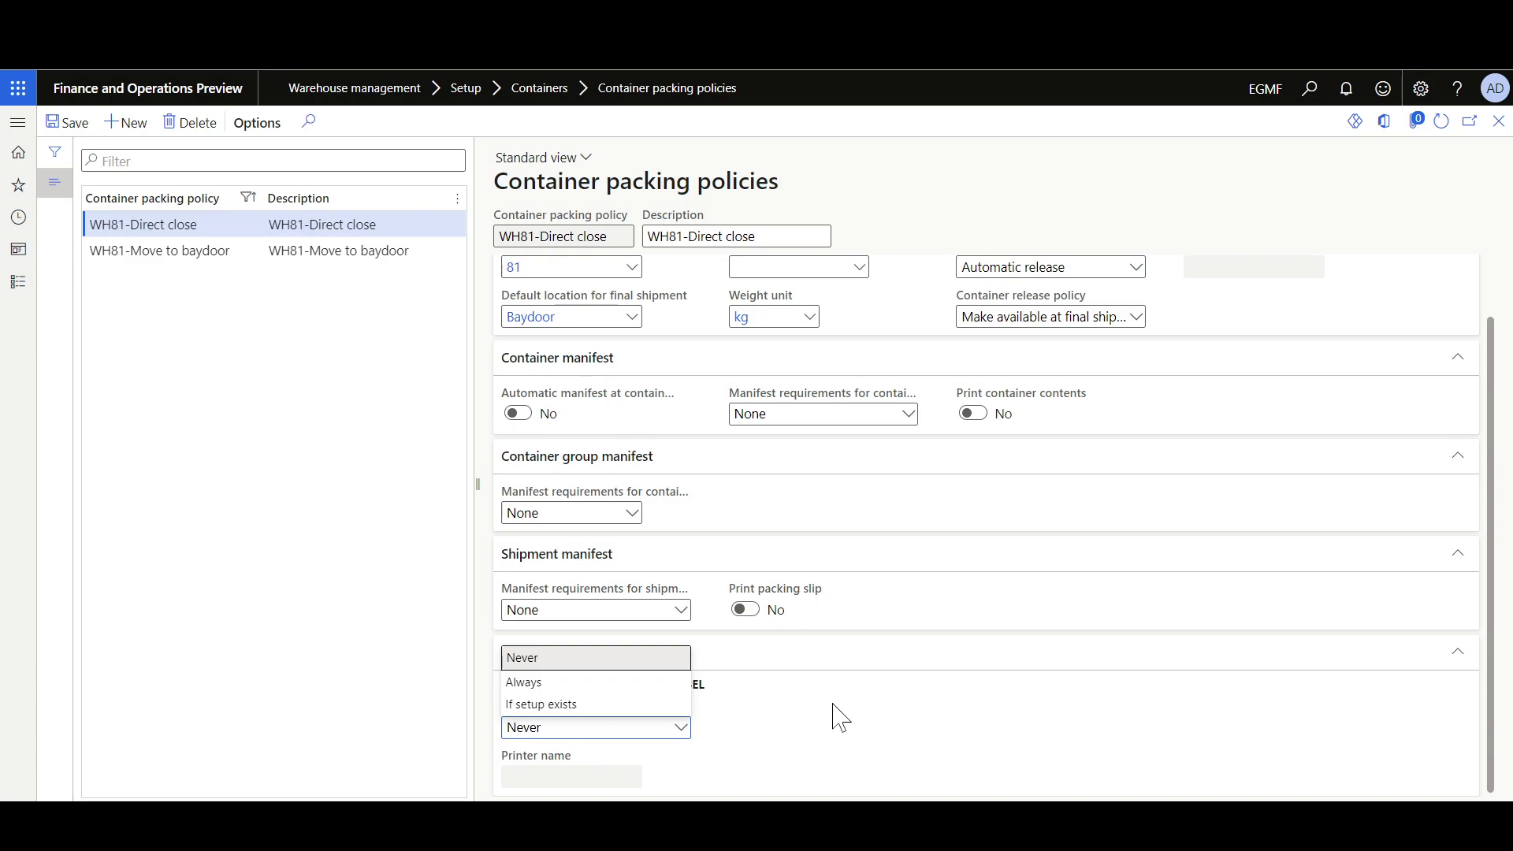
click(563, 684)
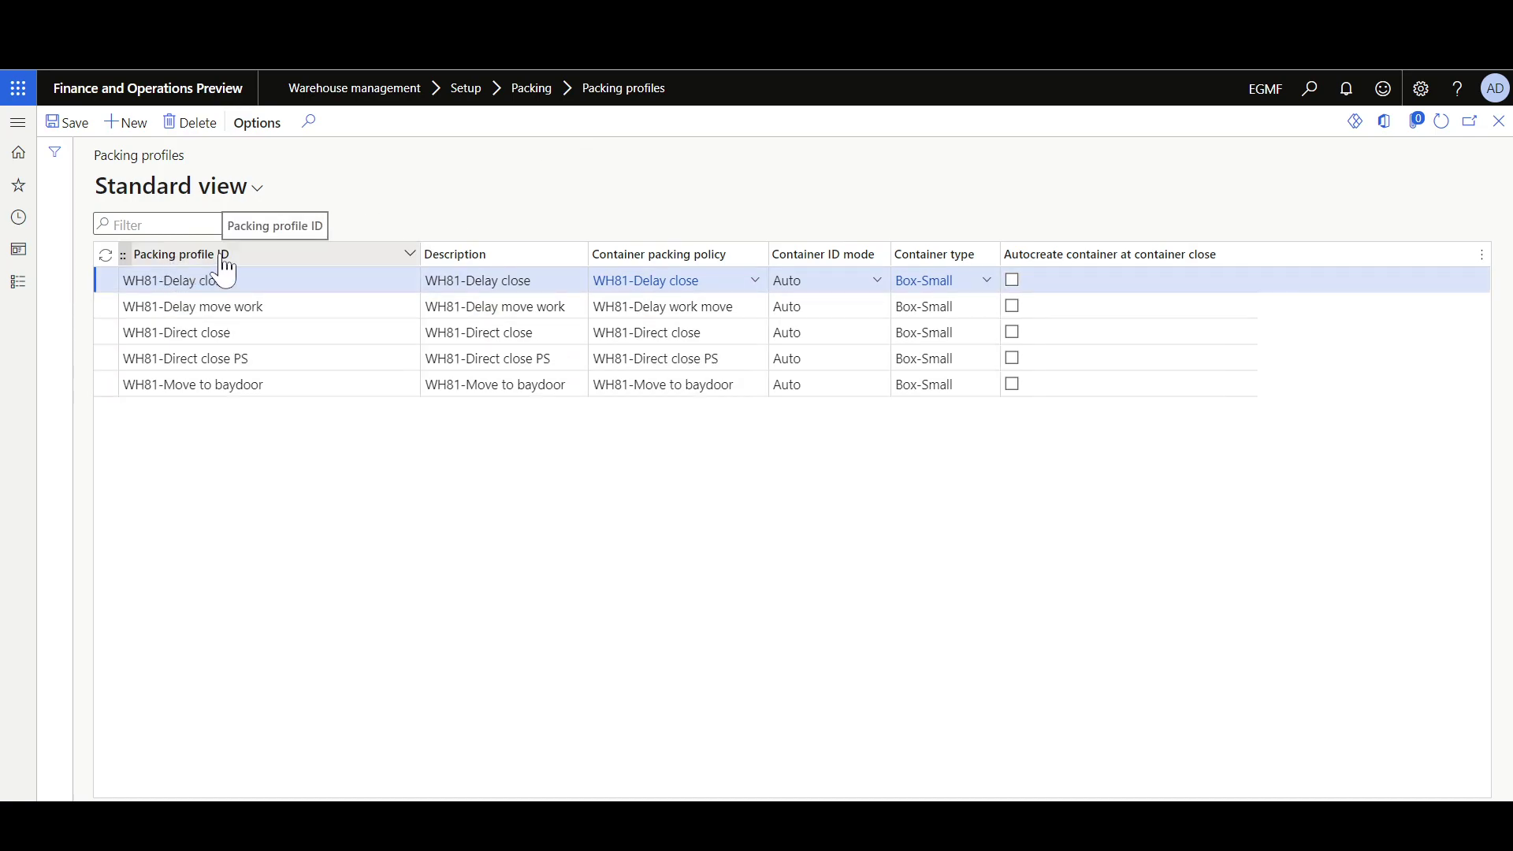
Check the container ID mode options for the WH81-Delay close packing profile
click(404, 256)
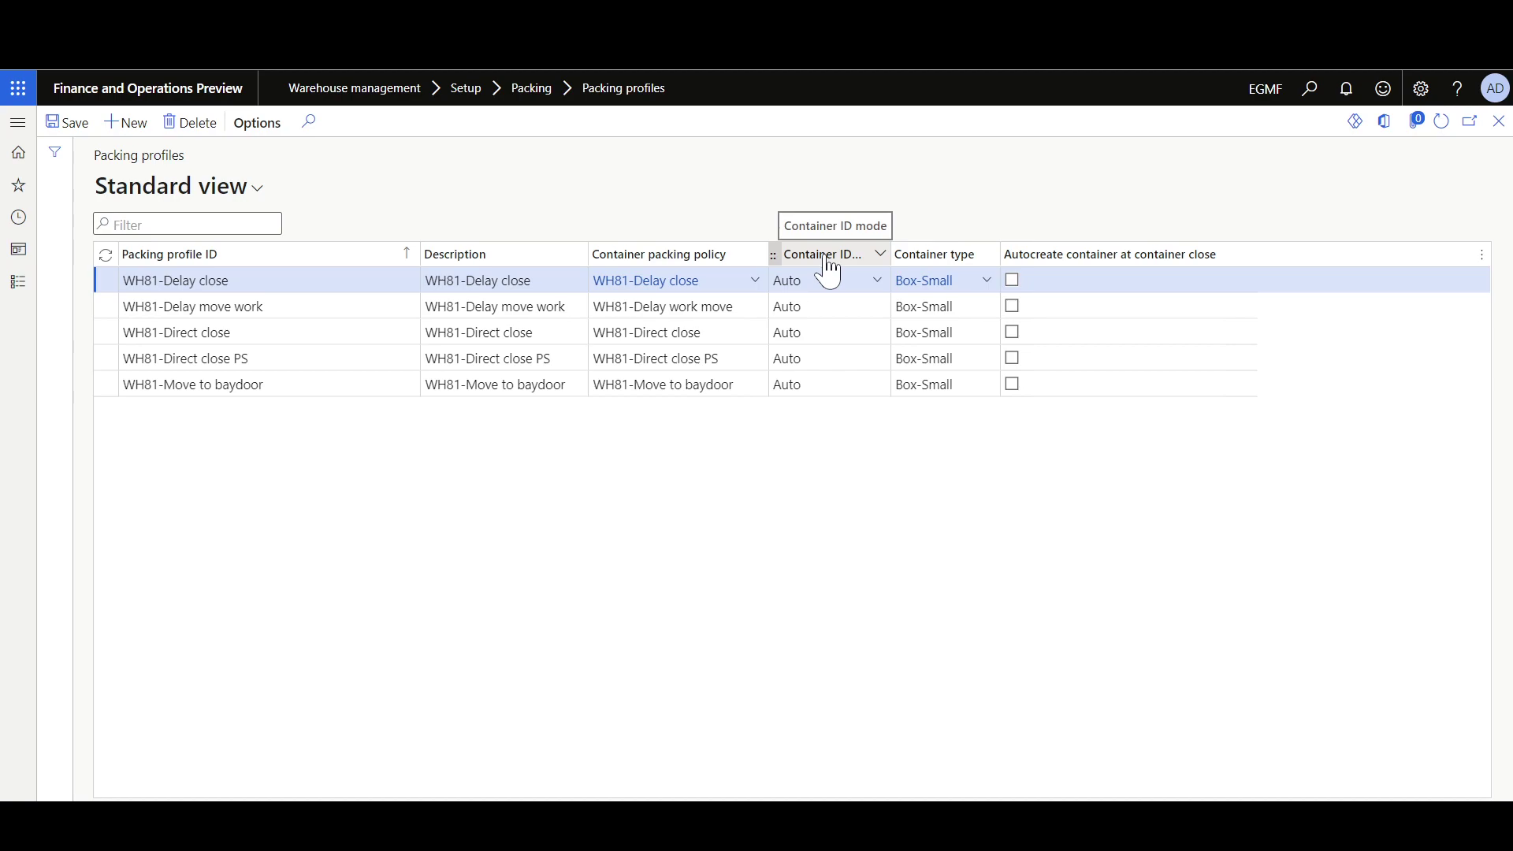
click(878, 282)
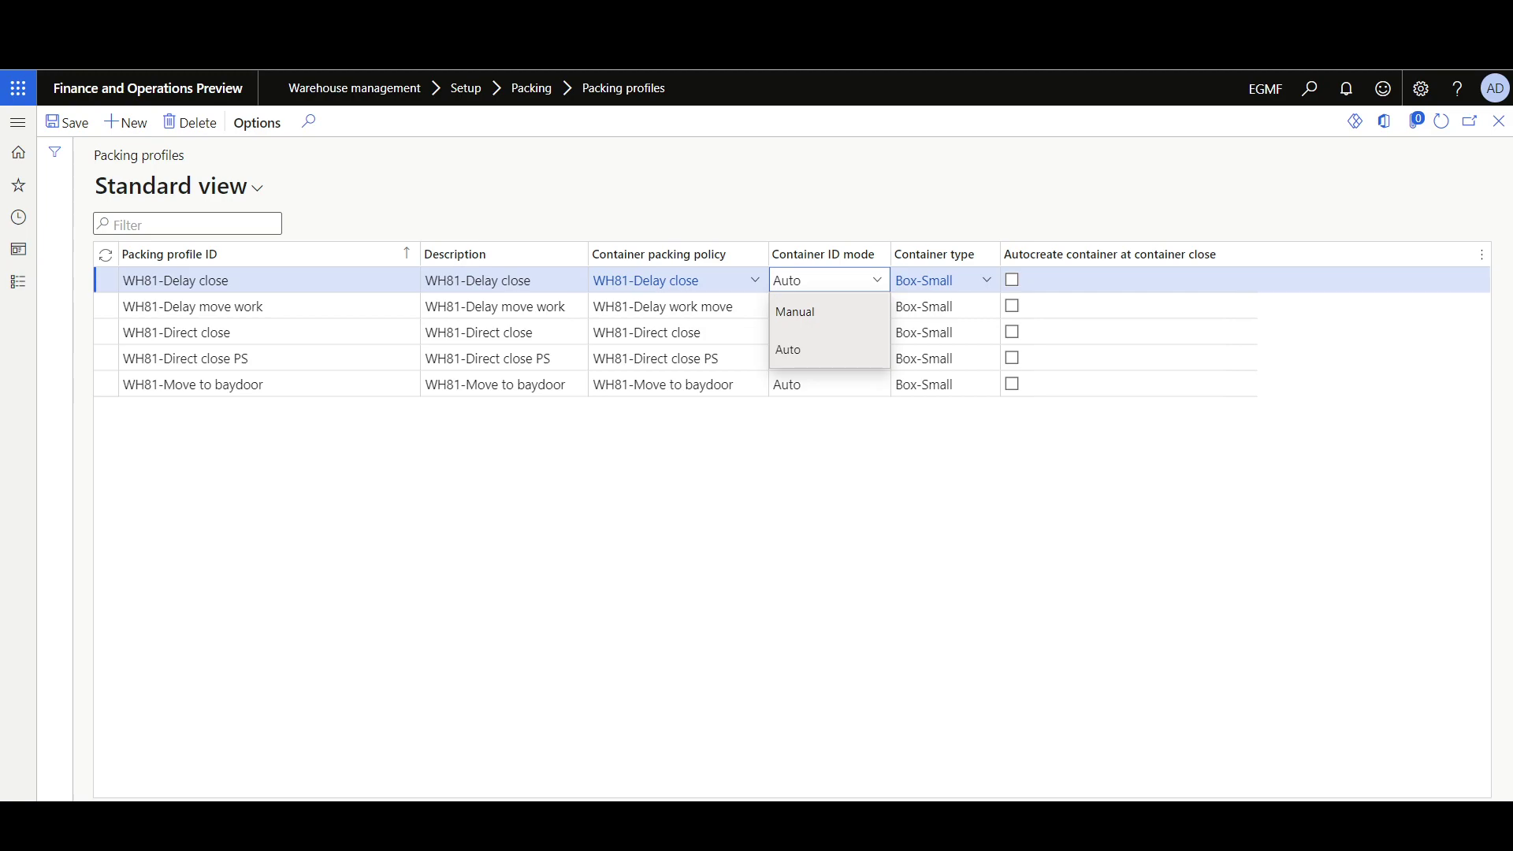
click(899, 479)
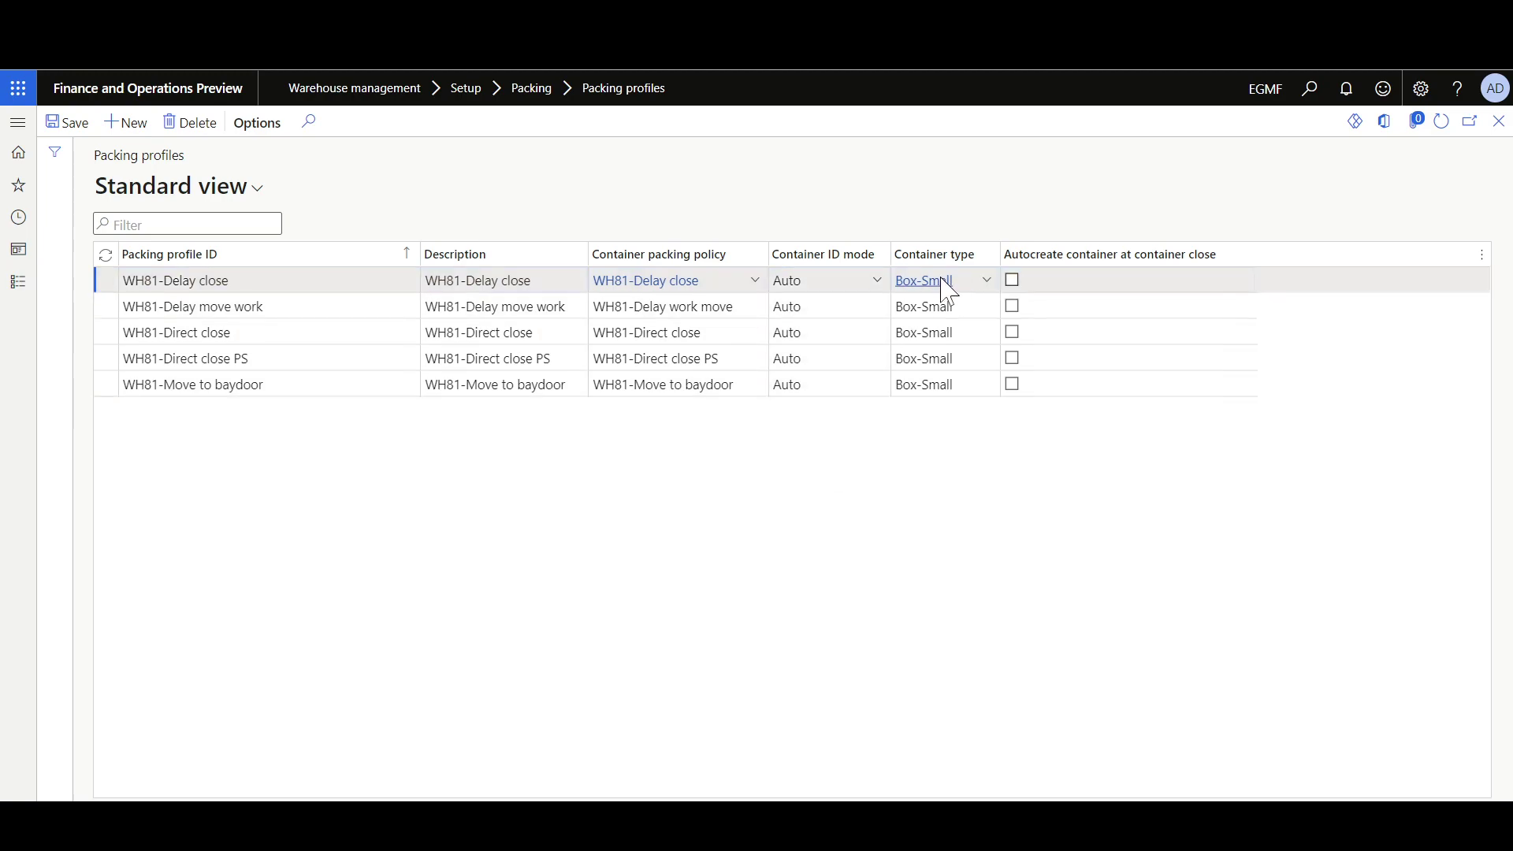
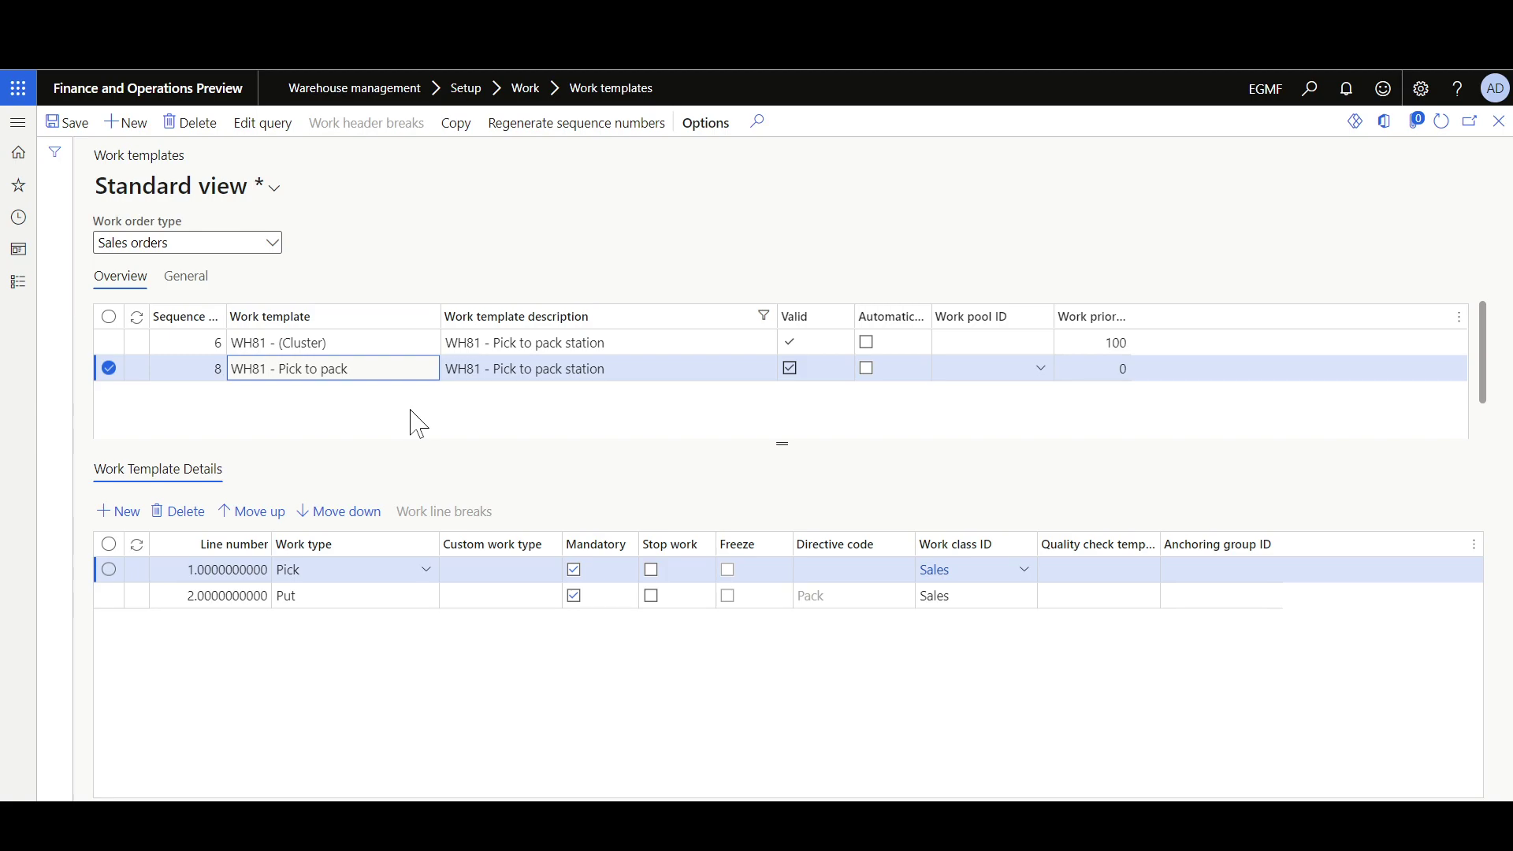
Inspect the WH81 - (Cluster) sales order work template and the directive code on its Put line
key(Up)
key(Tab)
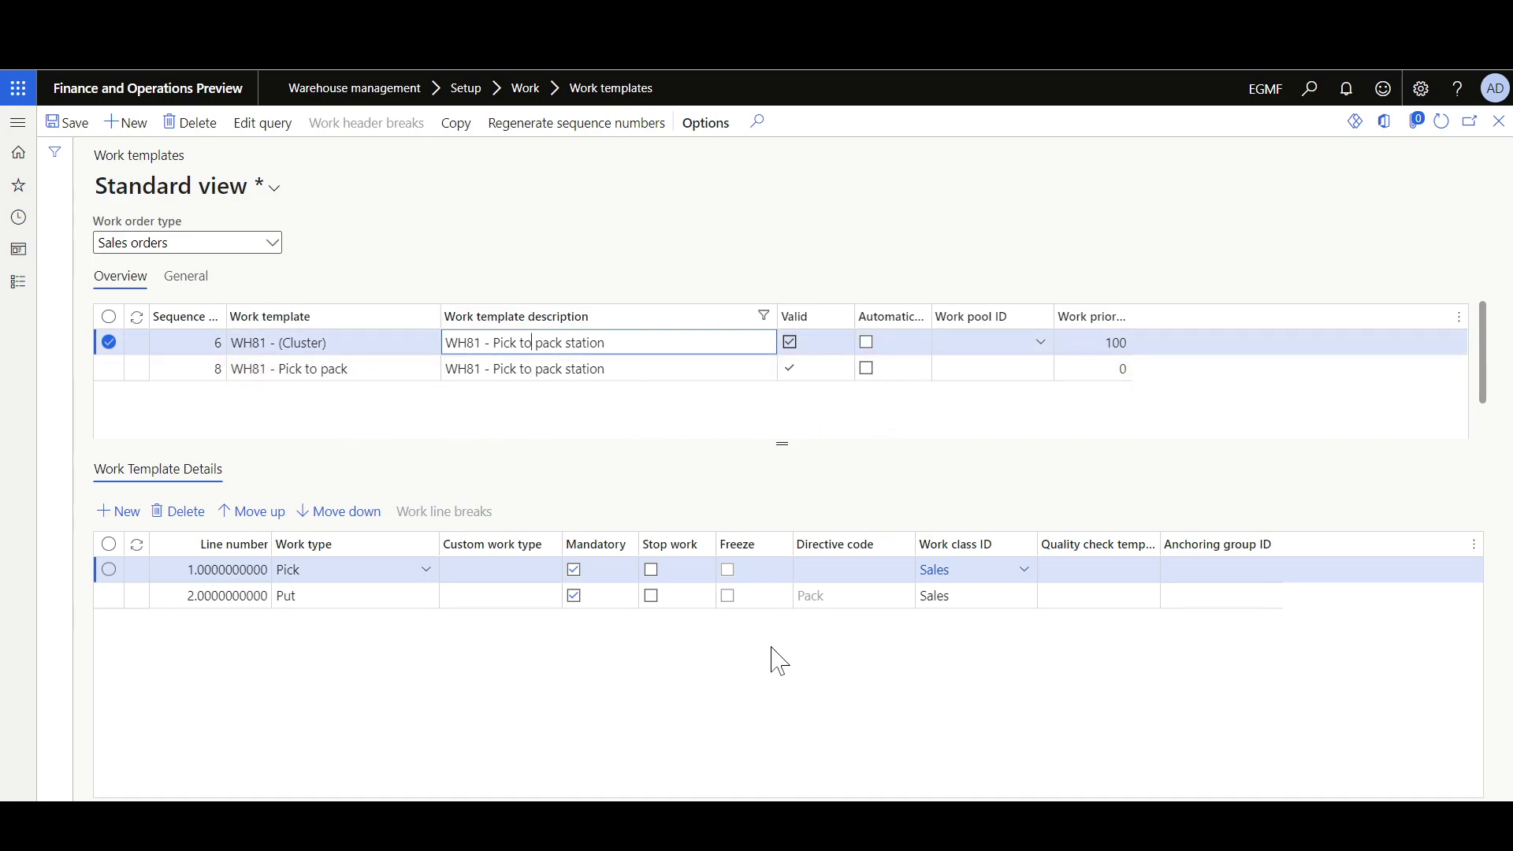
drag(820, 550, 812, 605)
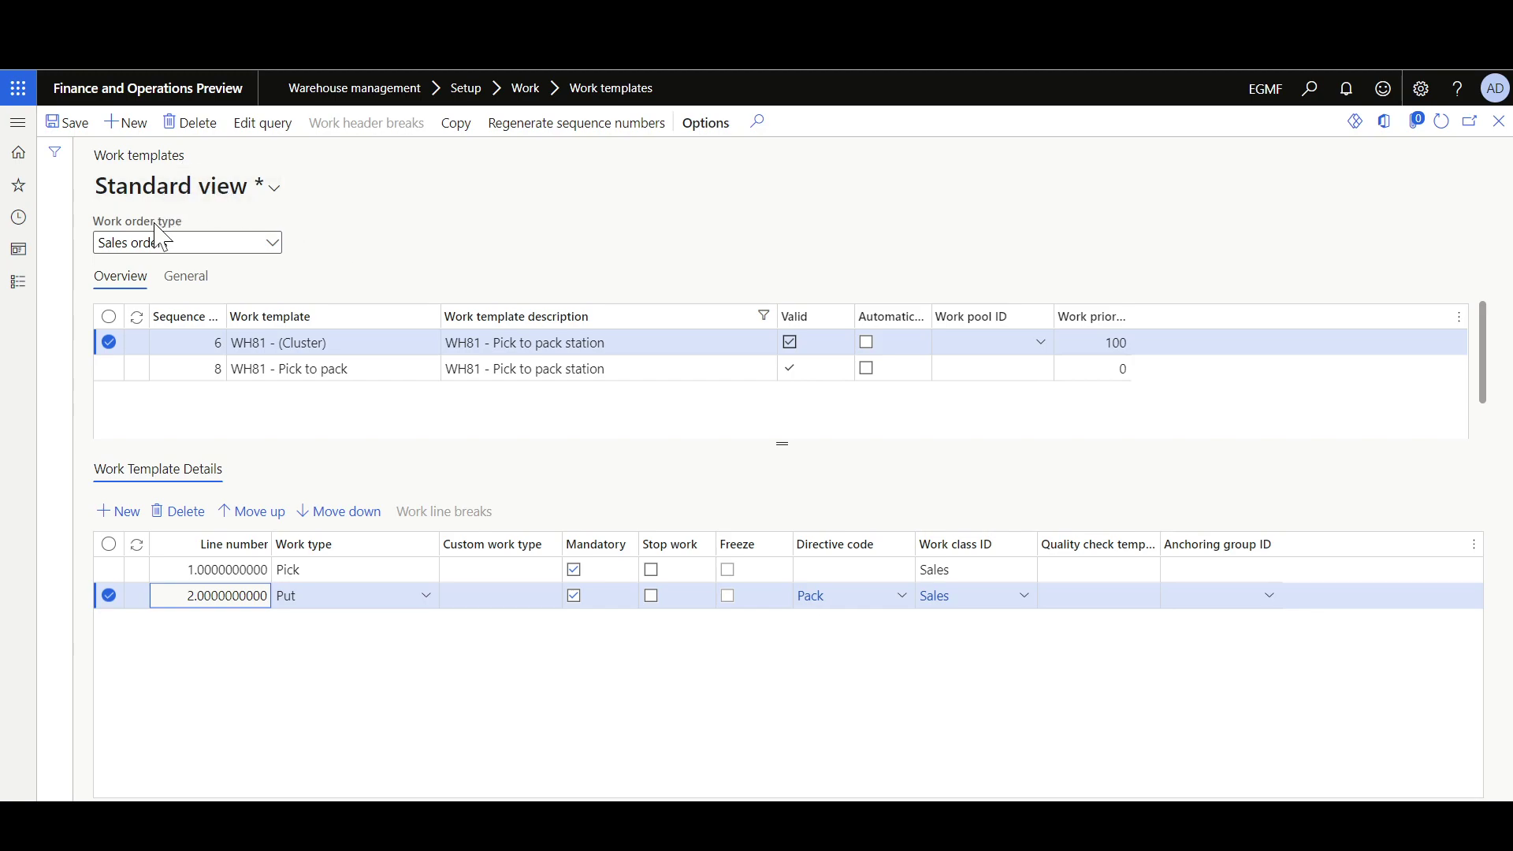
Show the work templates for Packed container picking and inspect the directive code on the Put line
click(272, 242)
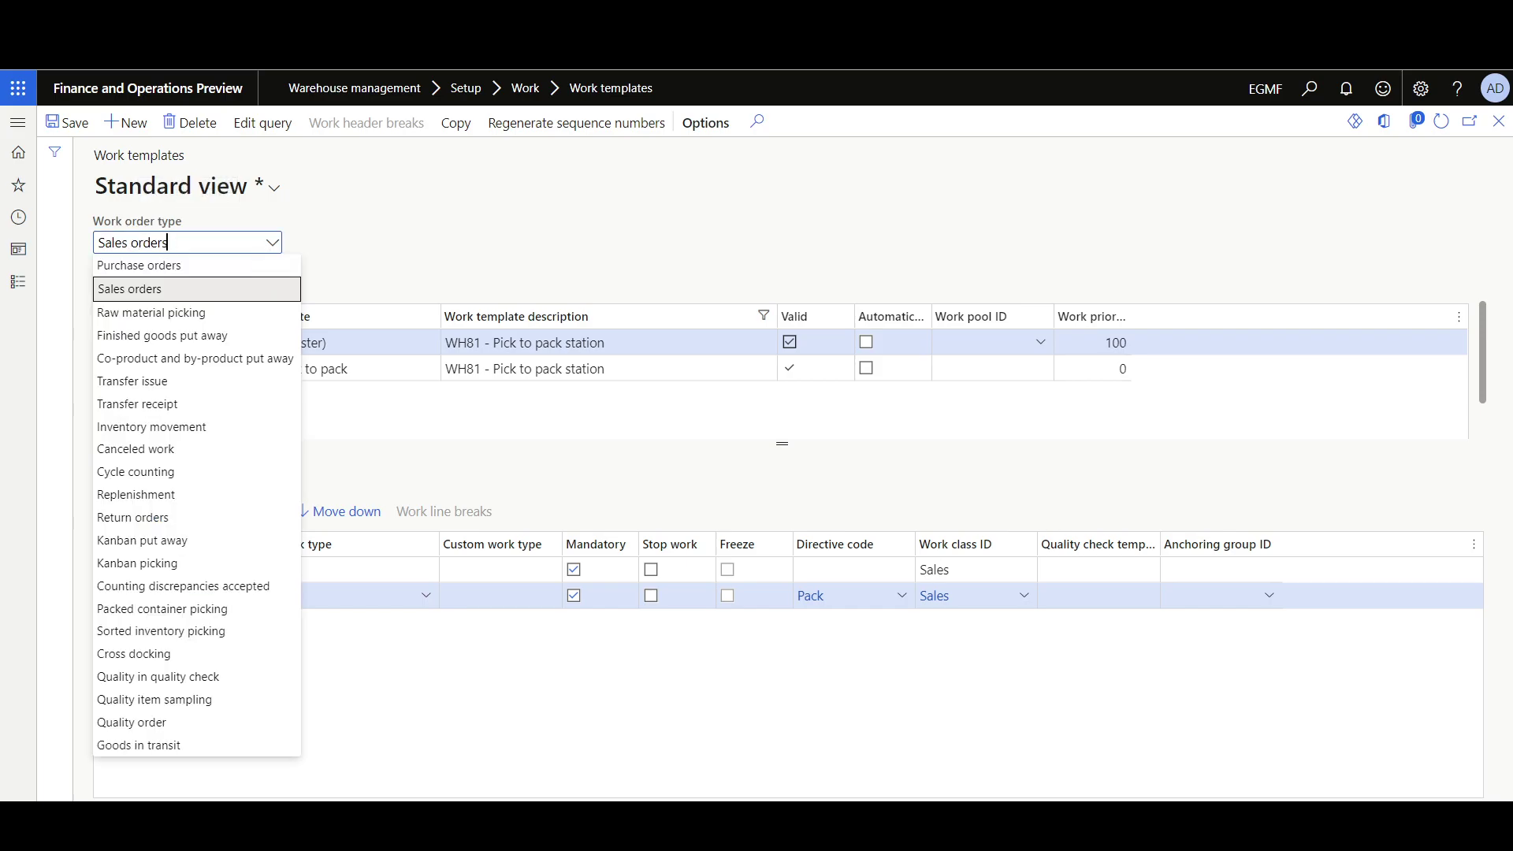
click(179, 611)
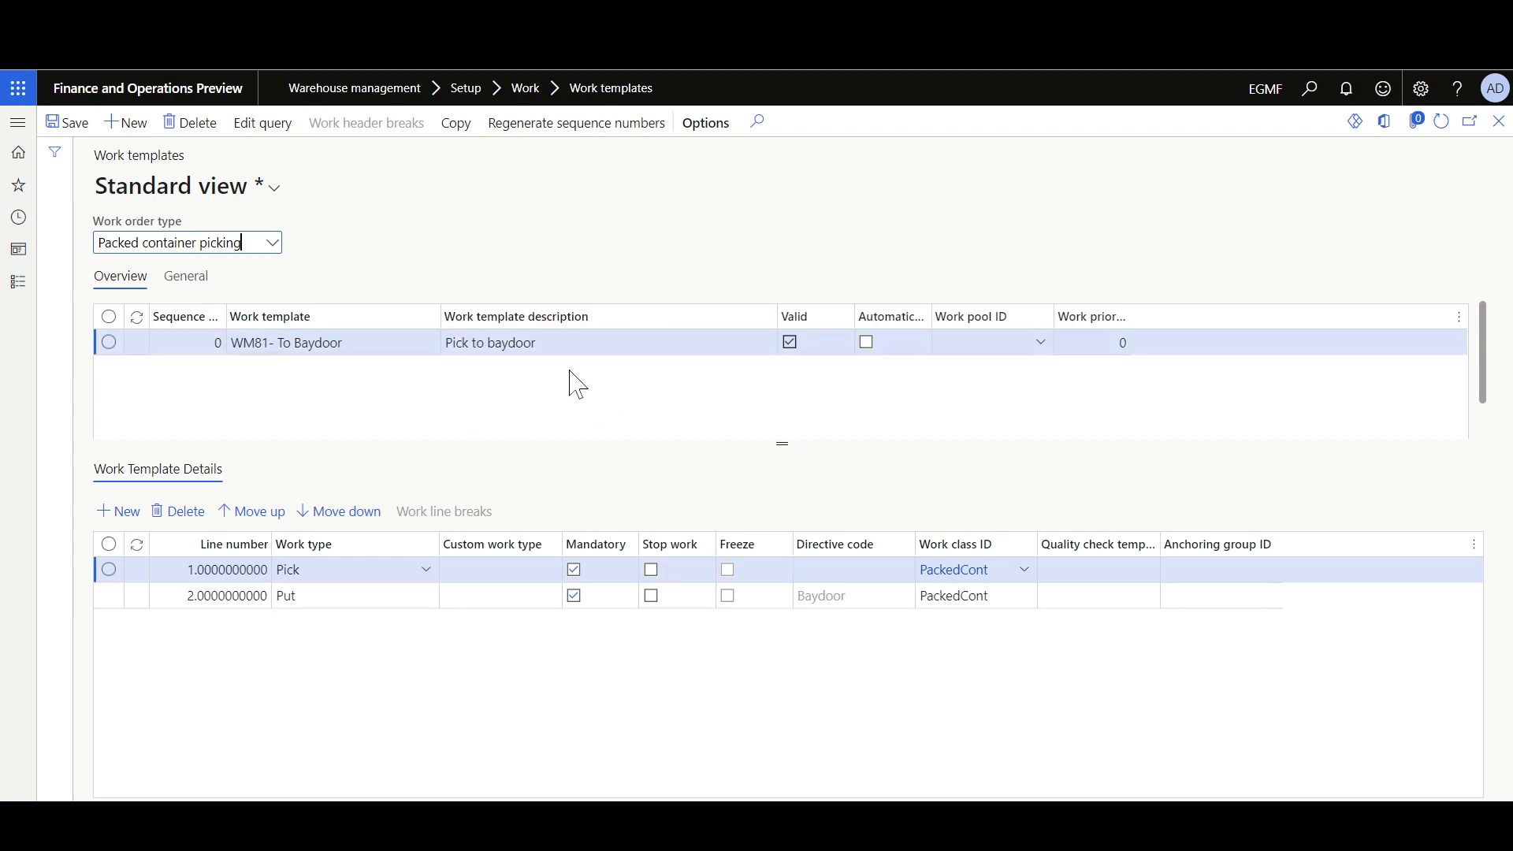
click(815, 597)
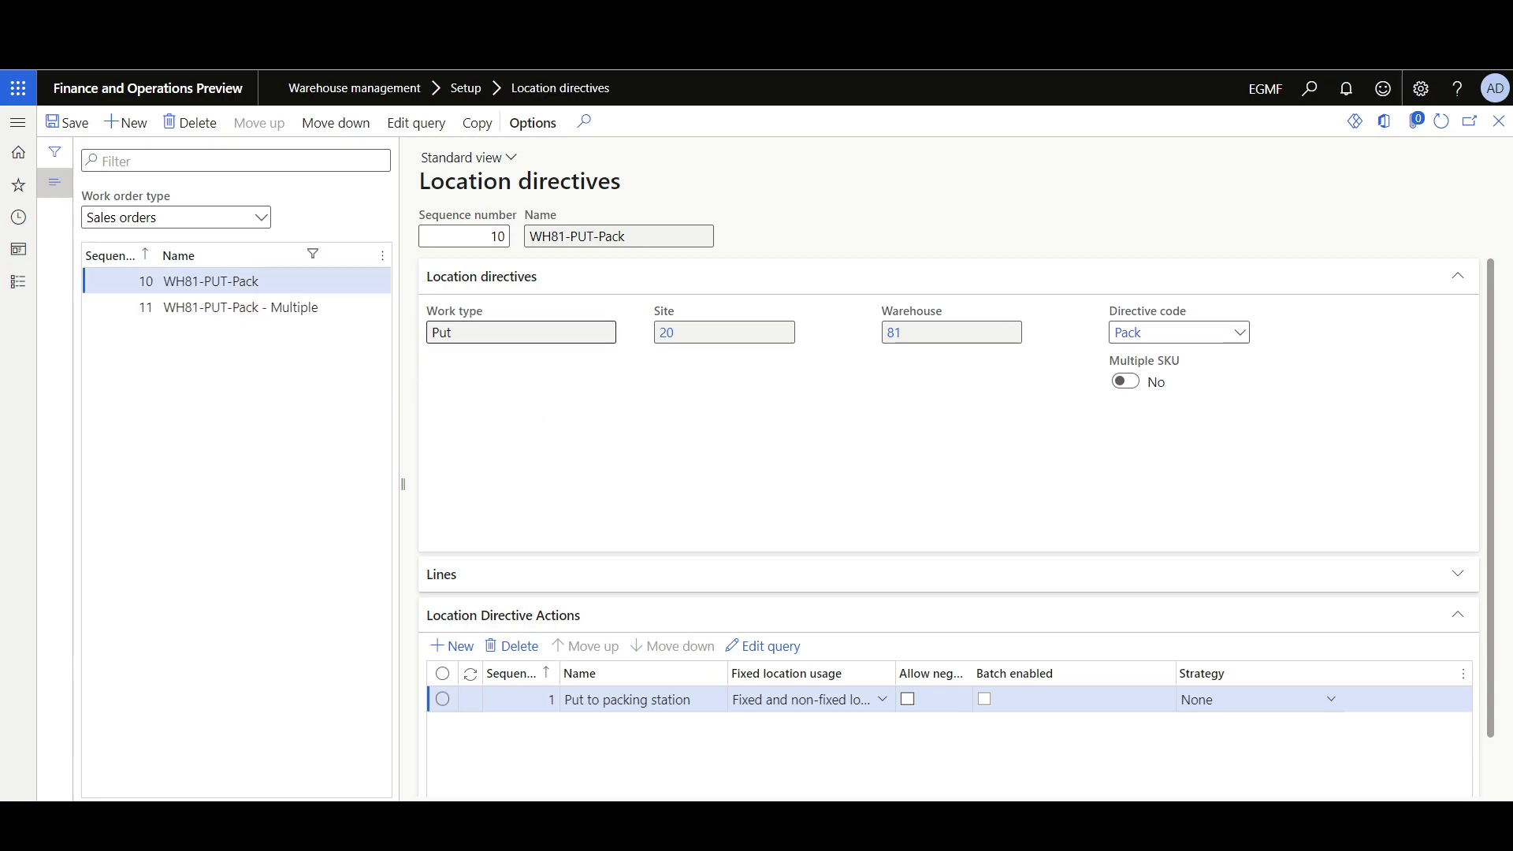
Check the directive code of the WH81-PUT-Pack location directive and show the location directives for Packed container picking
mouse_move(1170, 323)
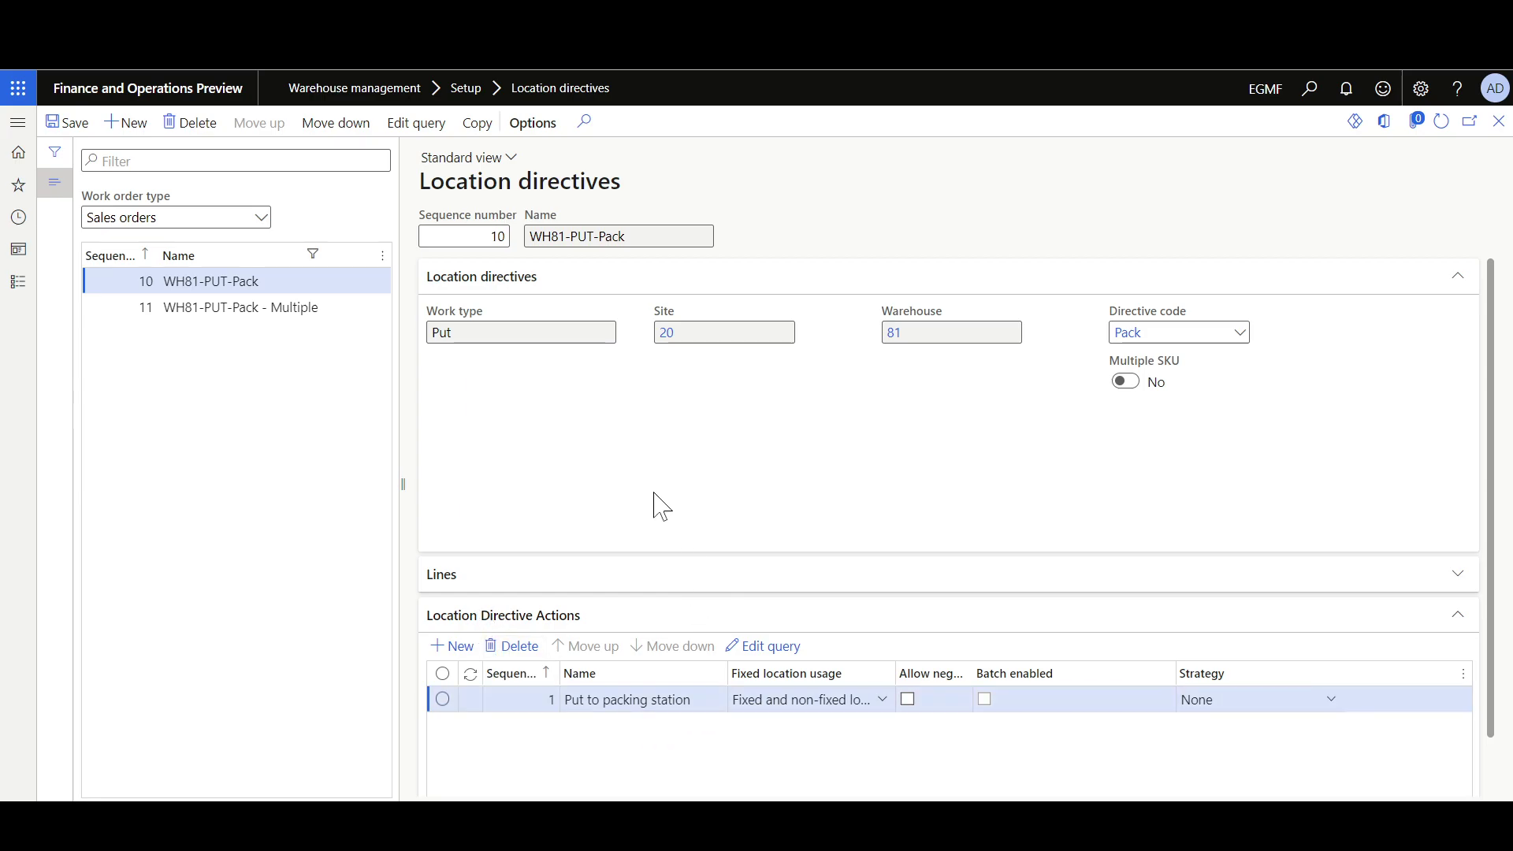
click(246, 217)
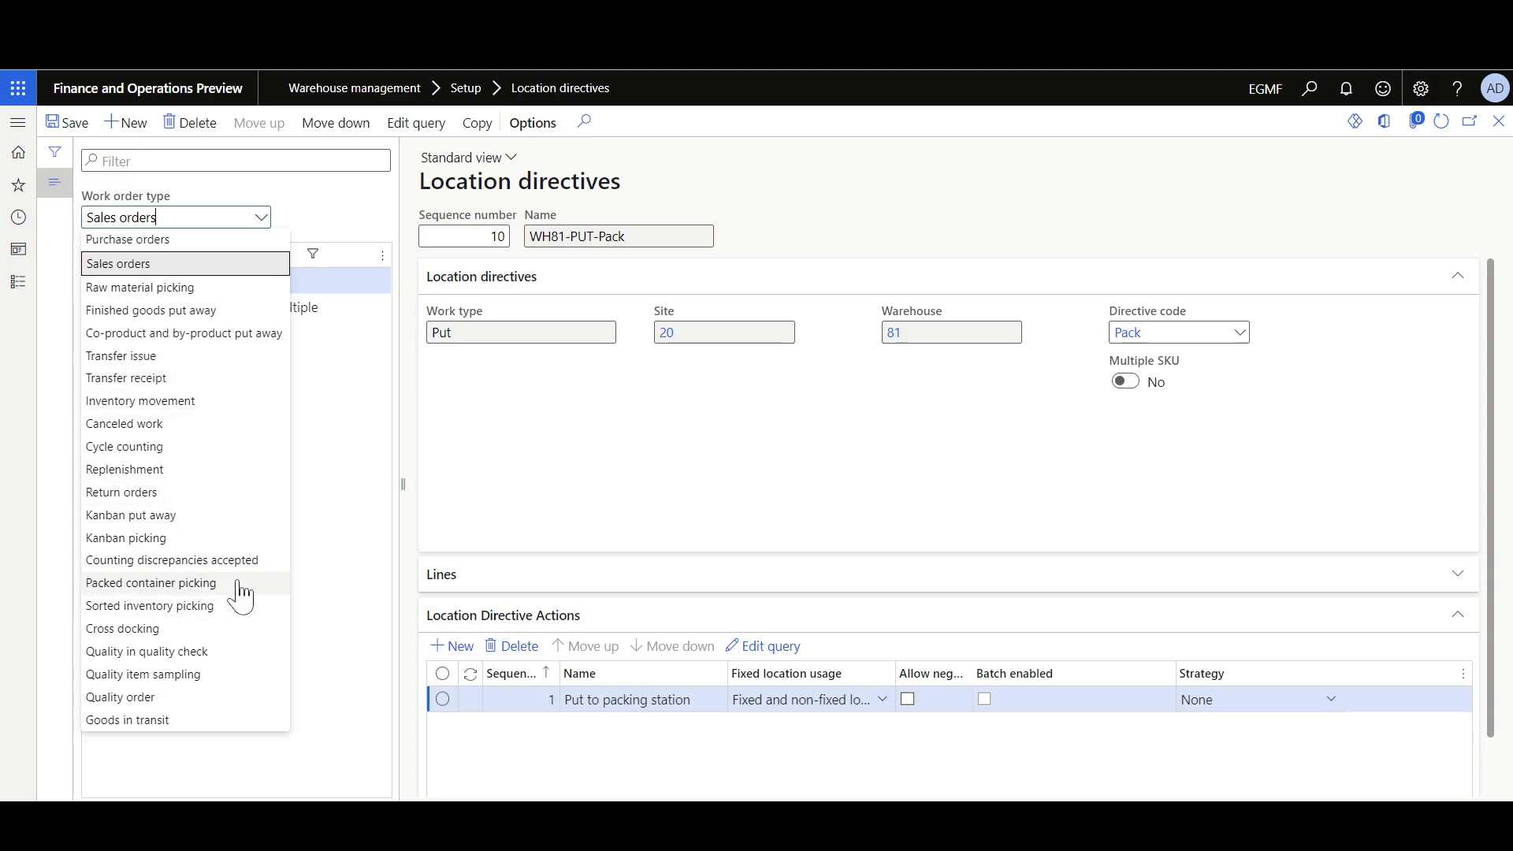
click(150, 583)
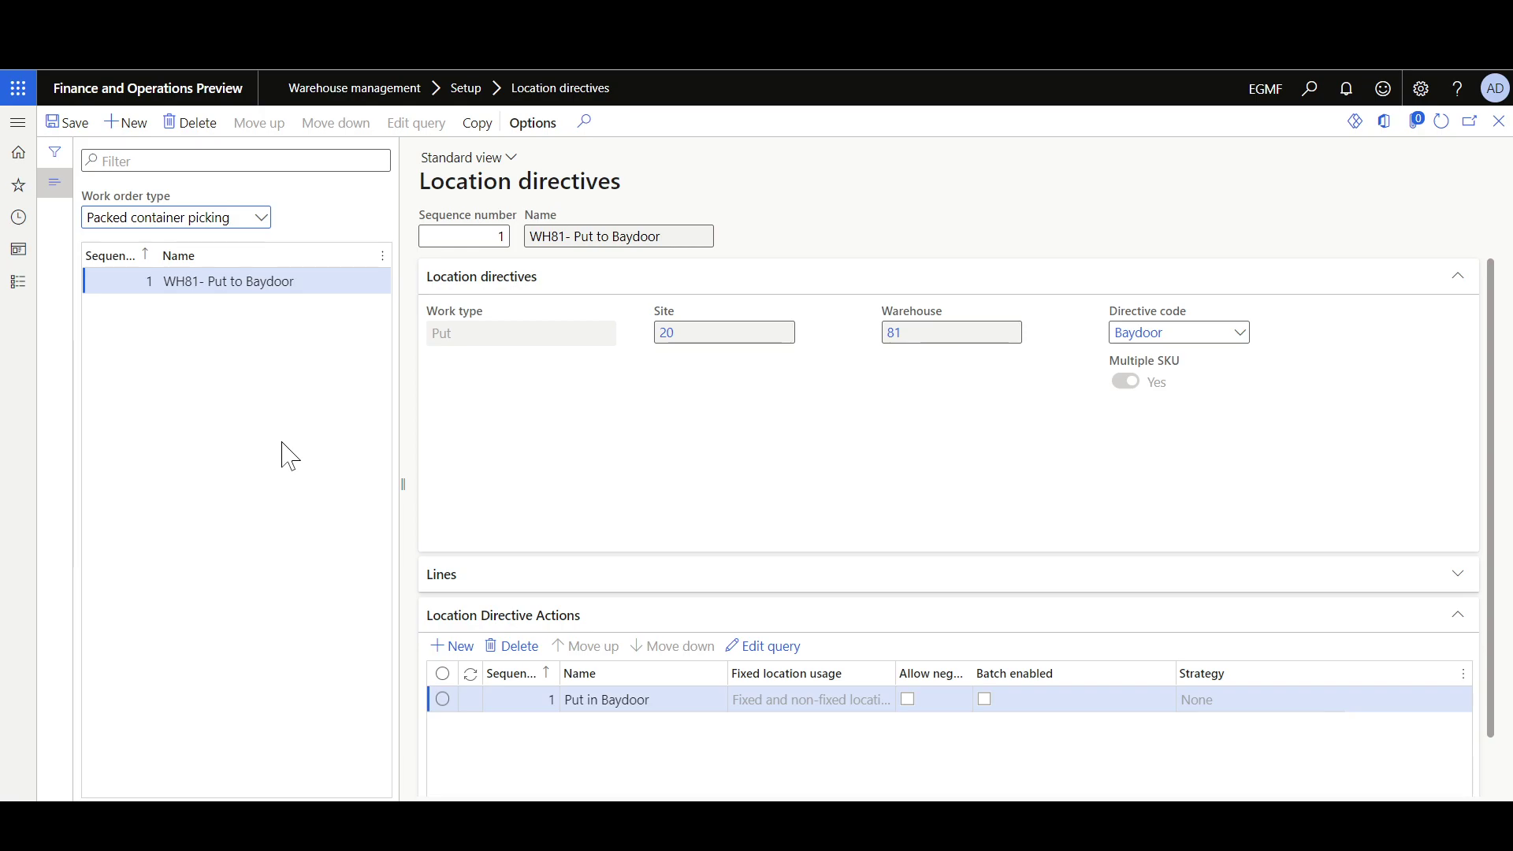
click(231, 218)
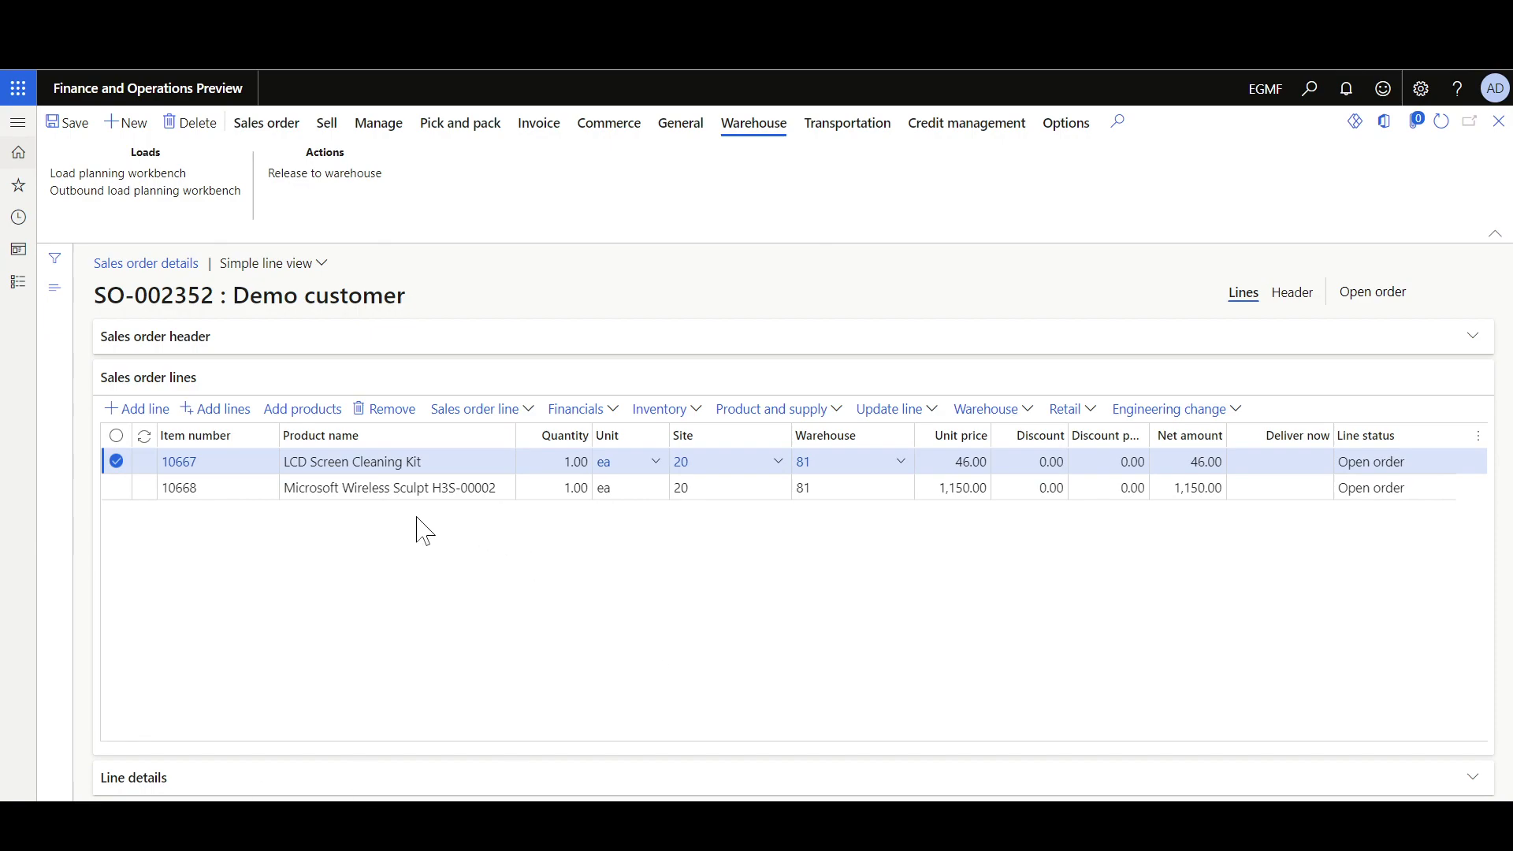
Release the sales order to the warehouse, then open its work details and check the pick line for item 10668
click(327, 201)
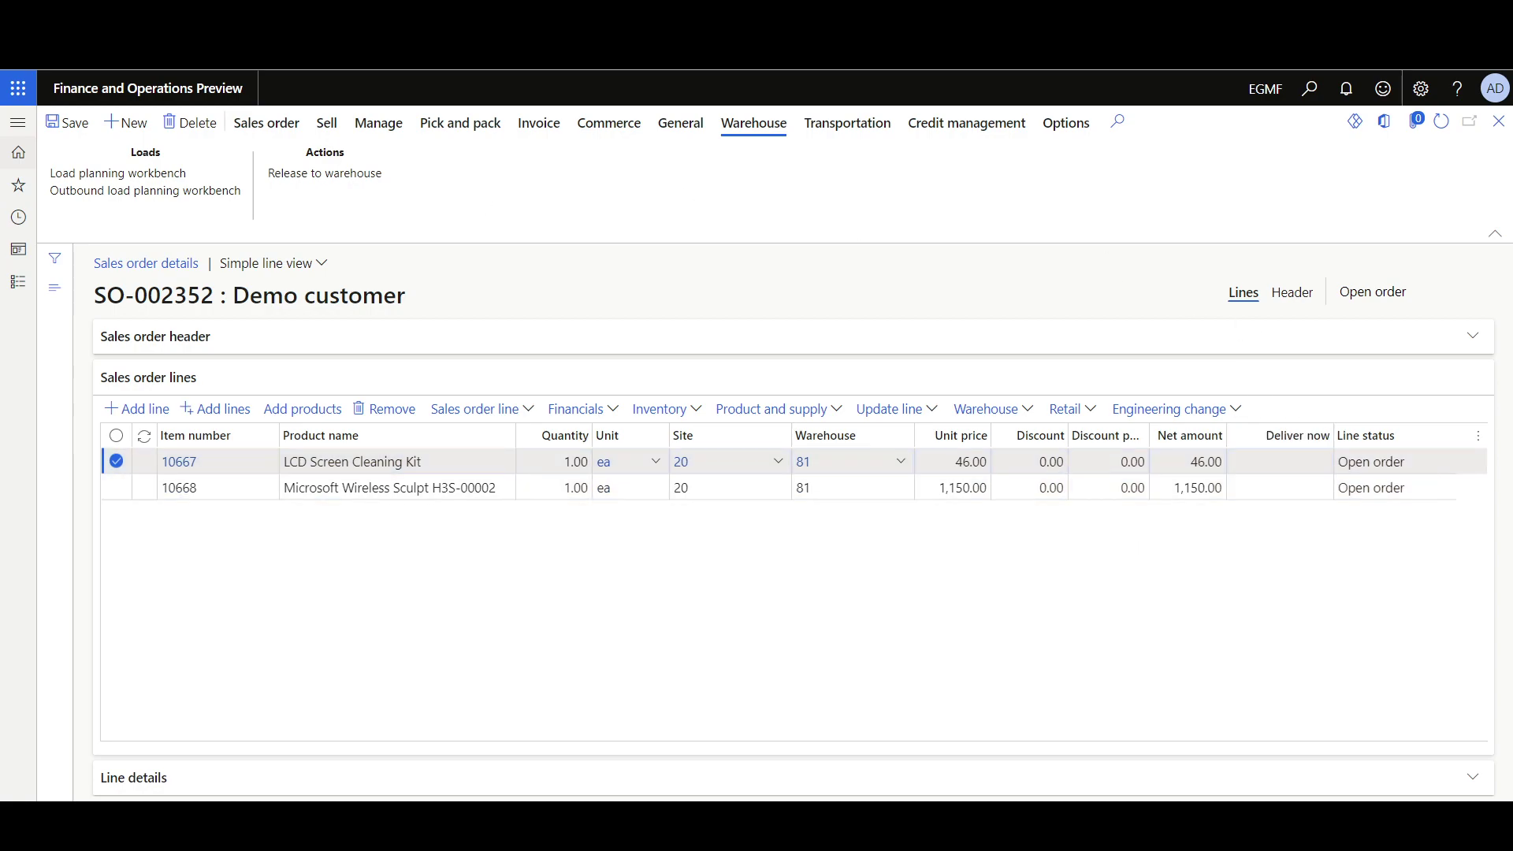
click(991, 410)
click(999, 499)
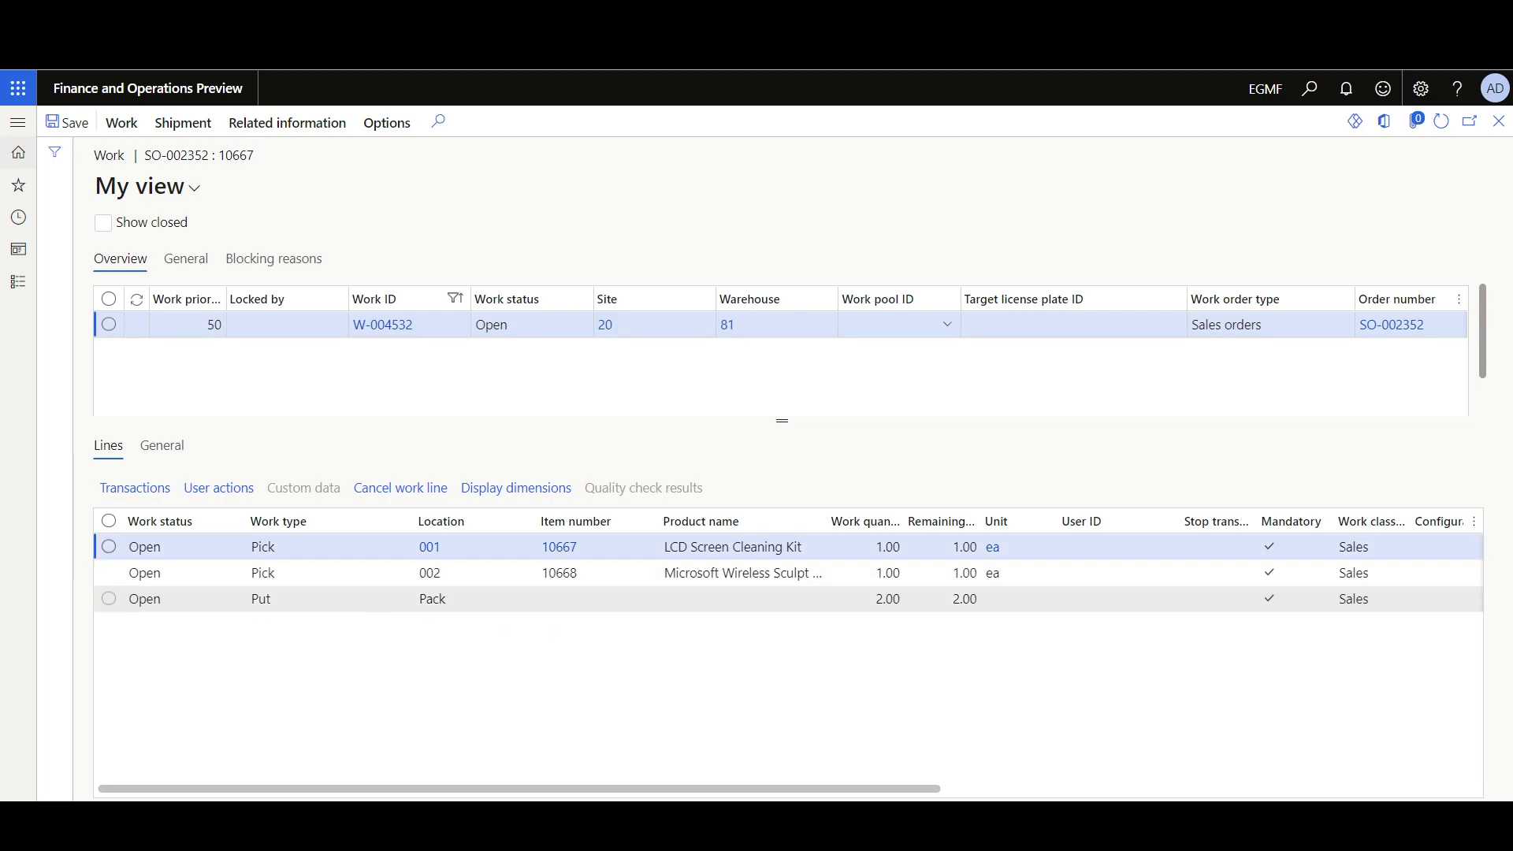
click(733, 573)
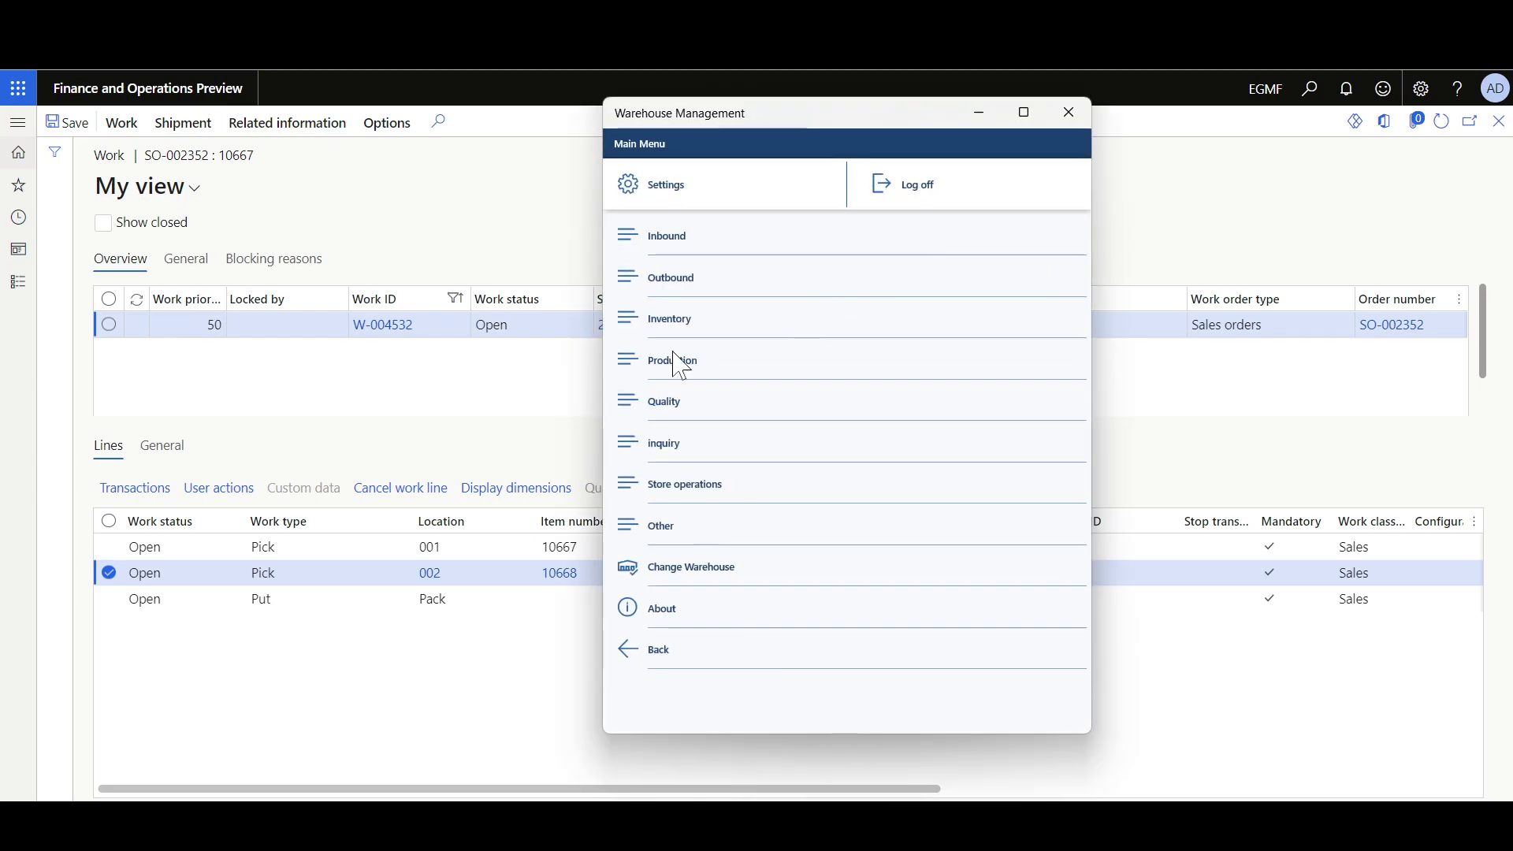
Start outbound Sales Picking (Order) in the Warehouse Management mobile app with the copied work ID W-004532
click(673, 286)
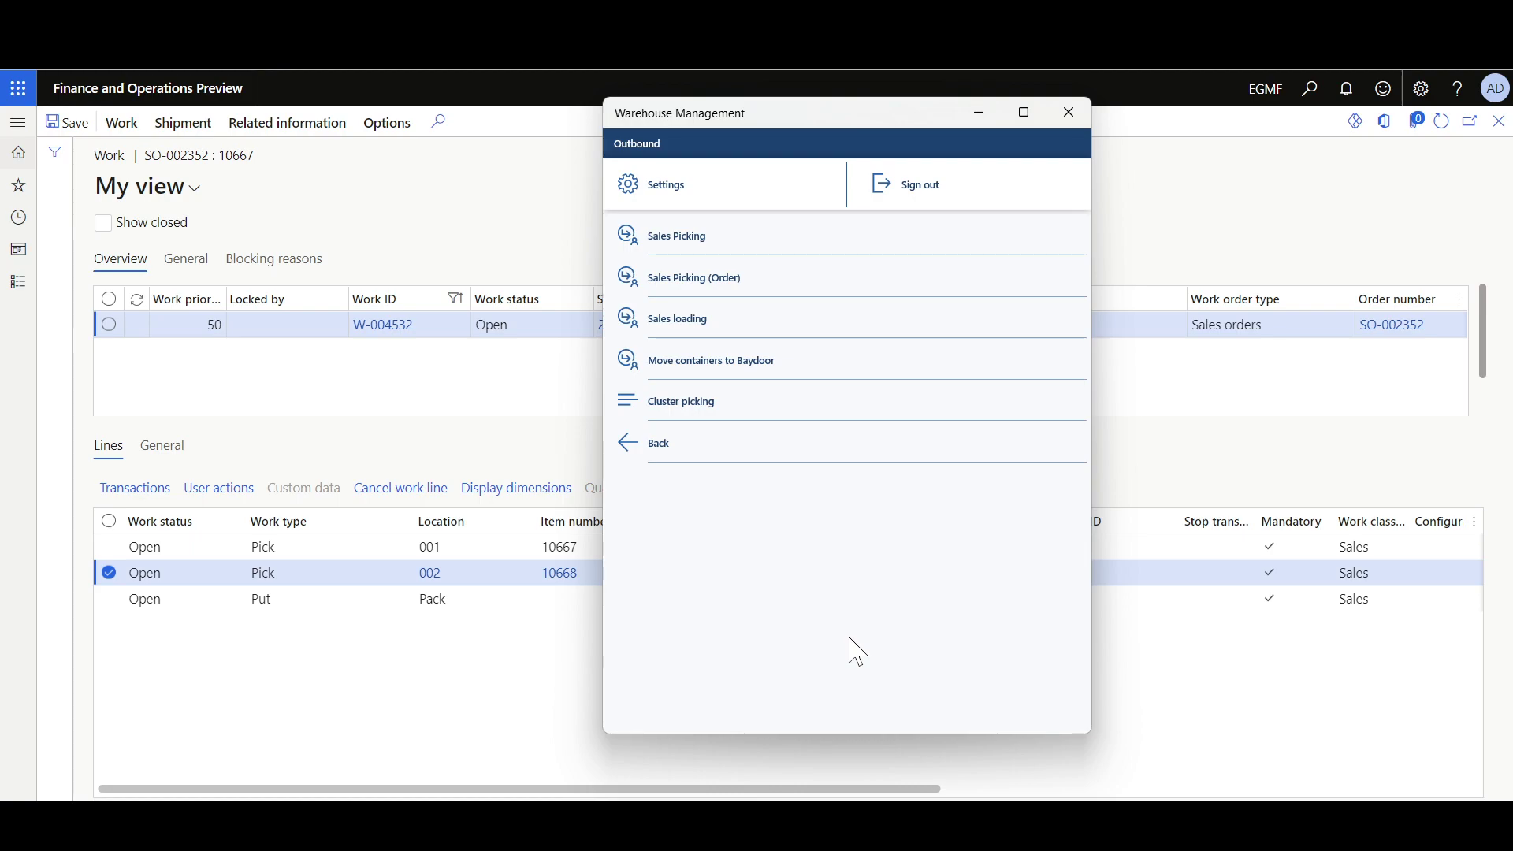
click(696, 286)
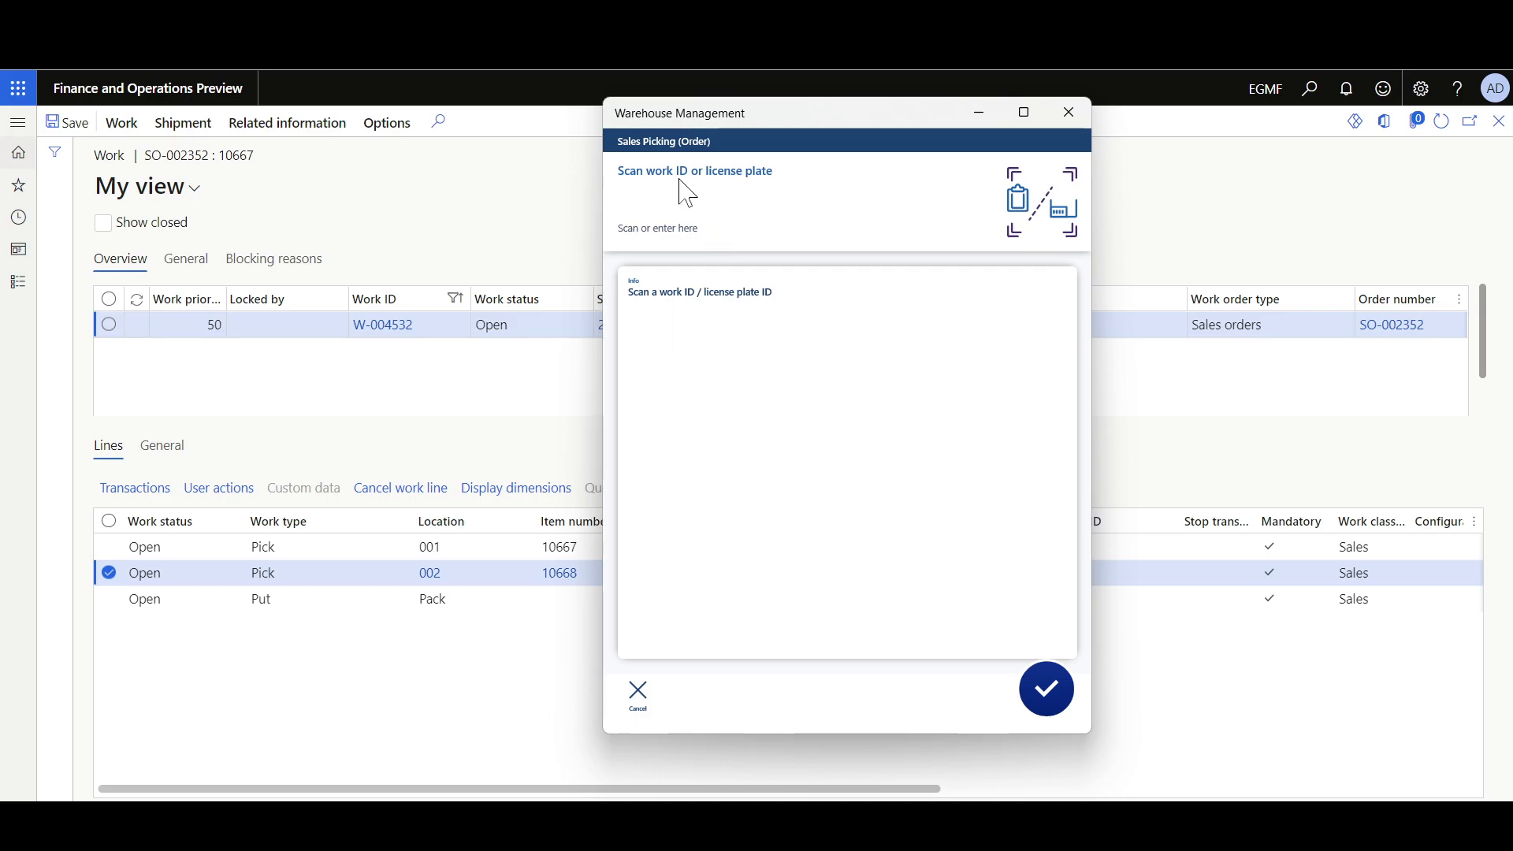
click(422, 329)
key(ctrl+c)
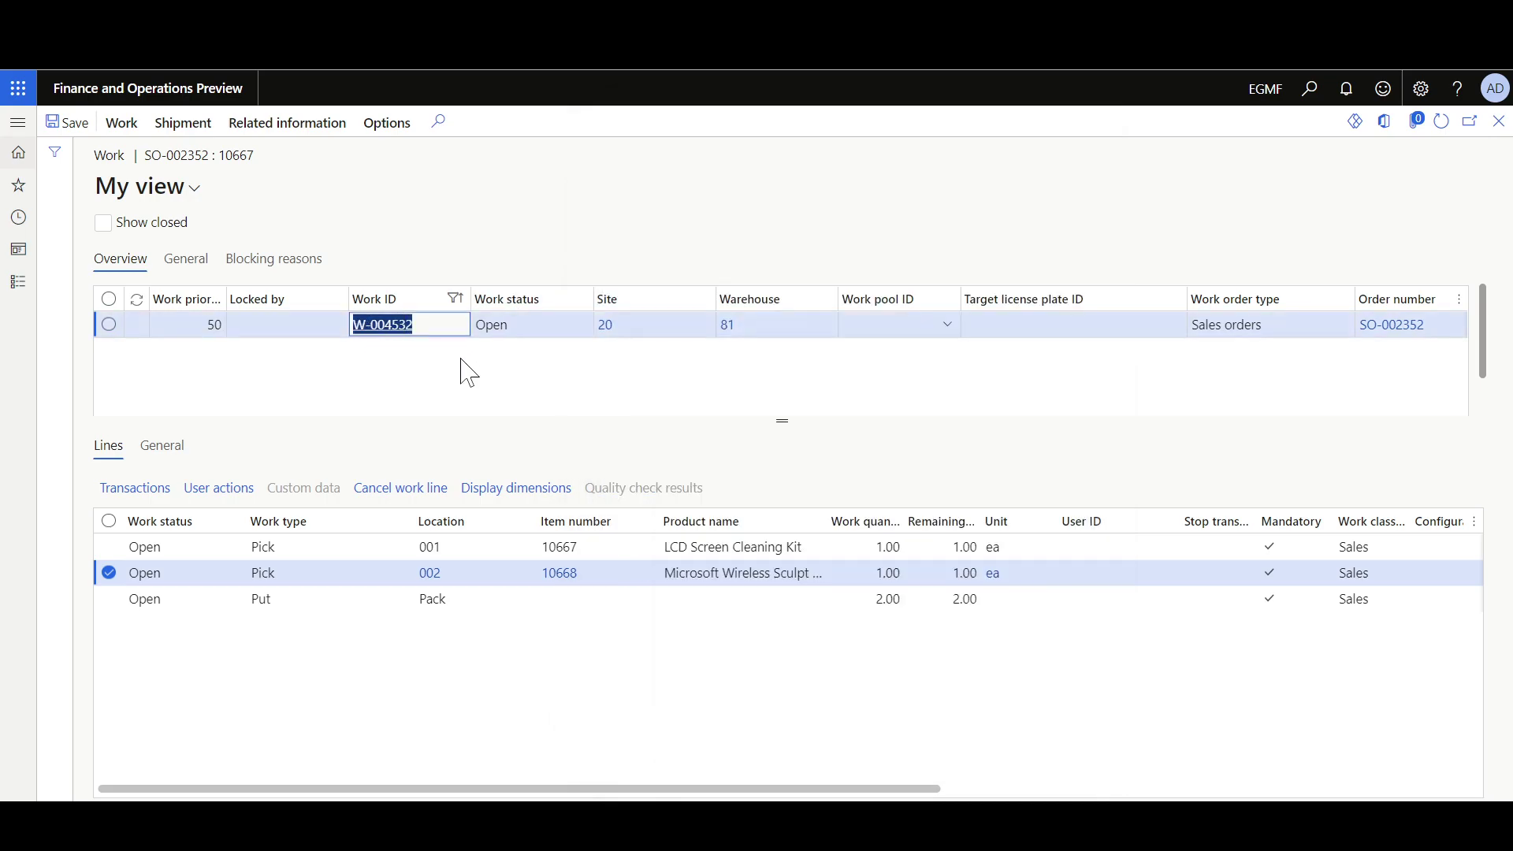
key(alt+Tab)
click(733, 197)
key(ctrl+v)
key(Return)
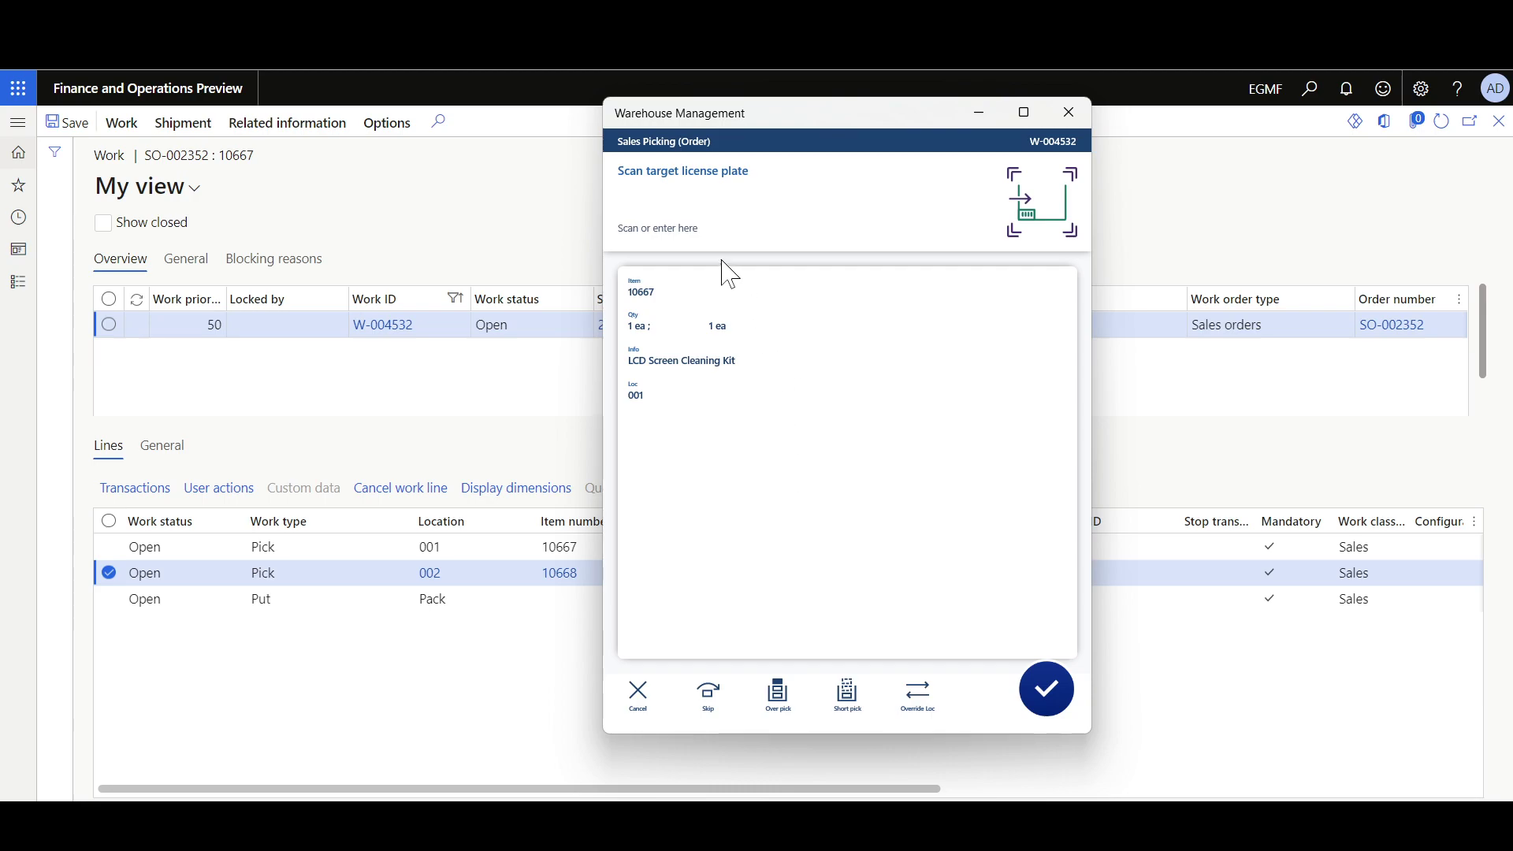
Pick items 10667 and 10668 to target license plate T005 and put them at location Pack
click(684, 210)
text(T)
key(BackSpace)
text(T005)
key(Return)
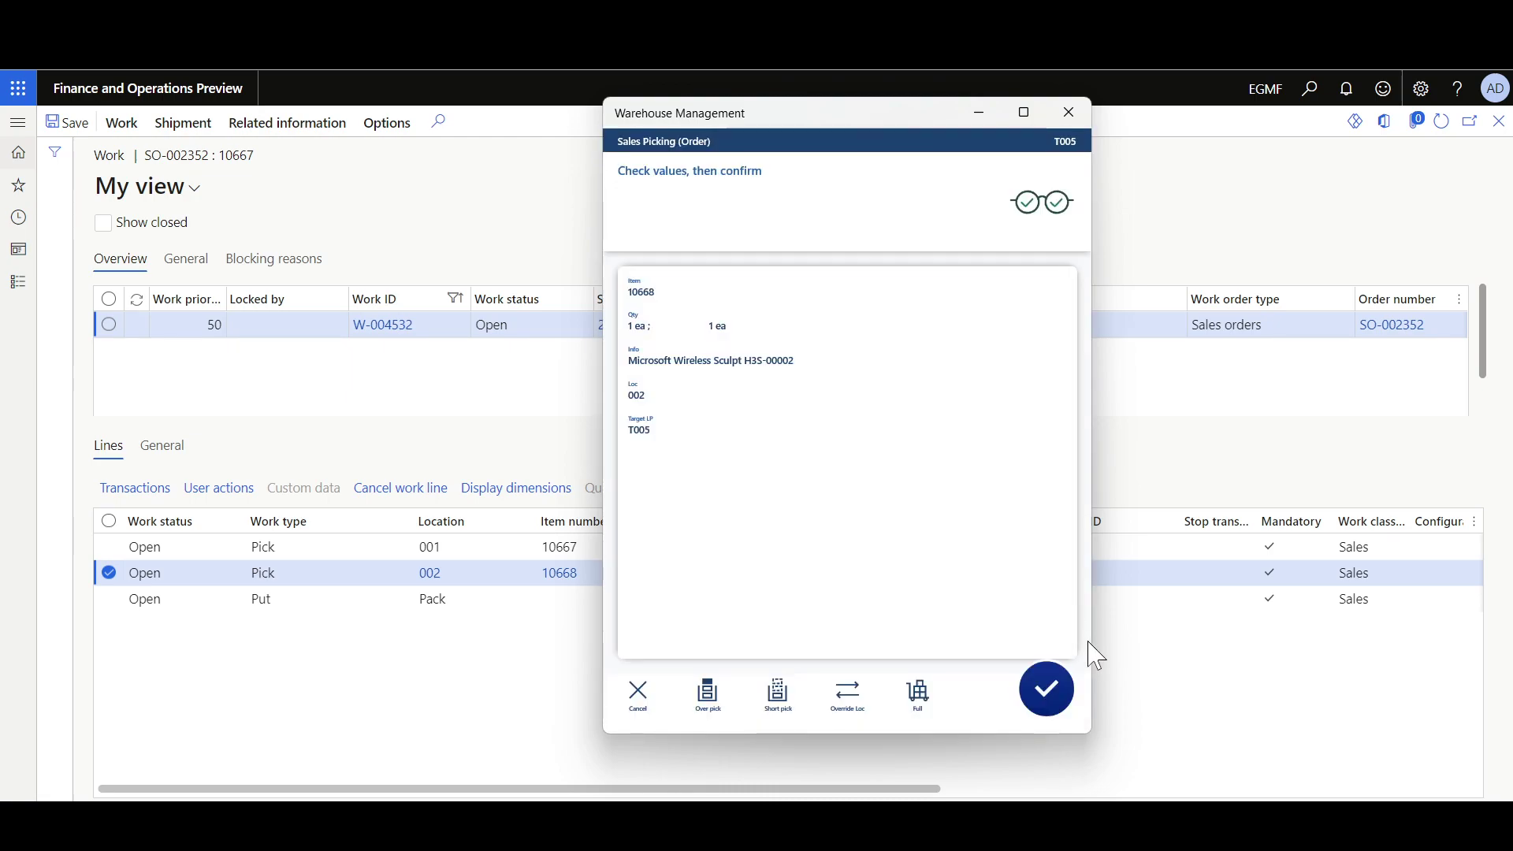
click(1055, 688)
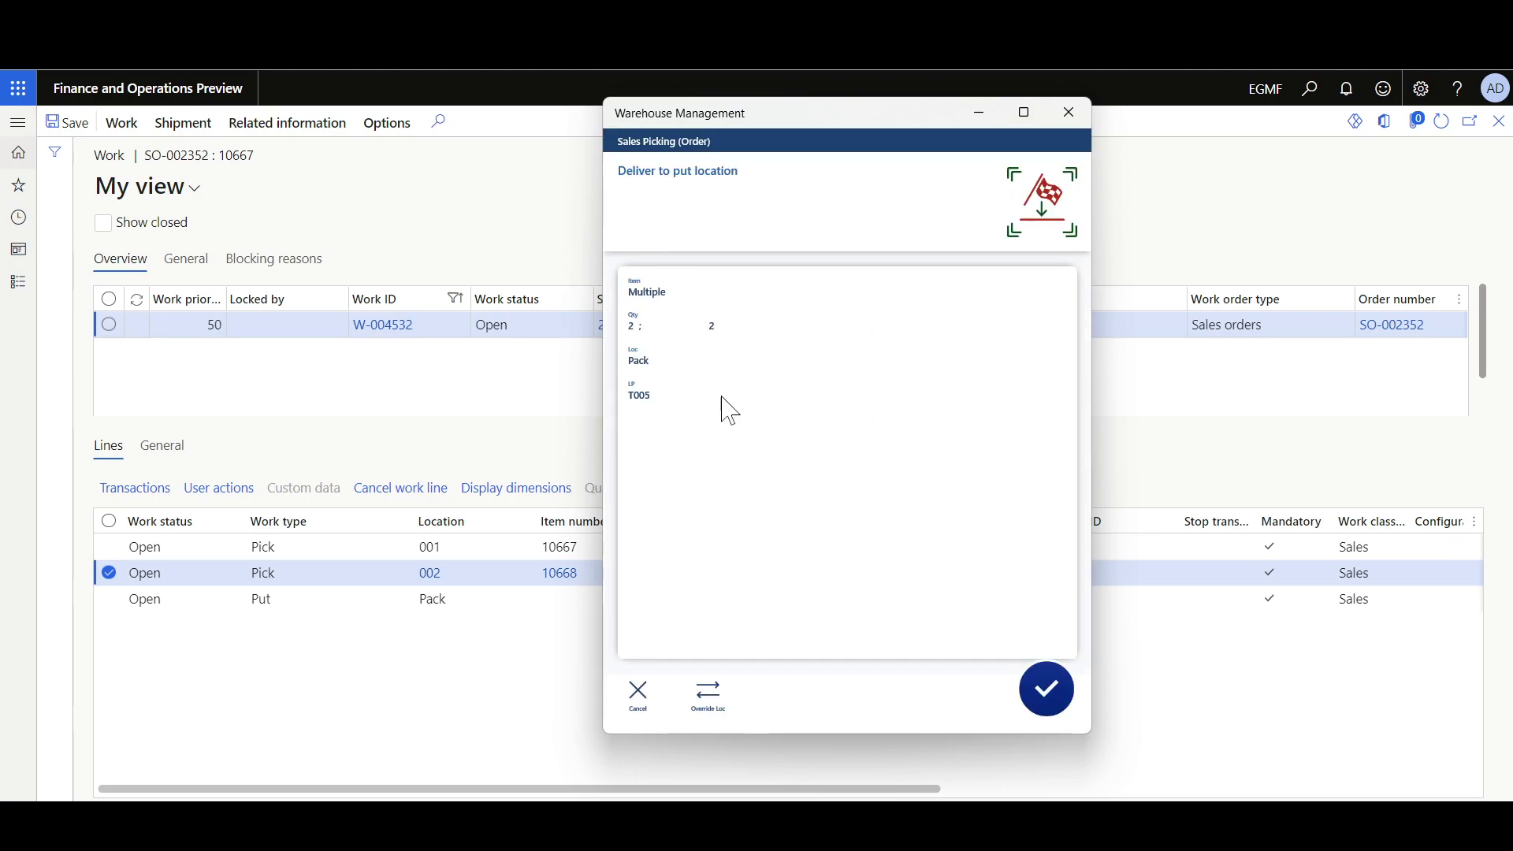
click(1049, 688)
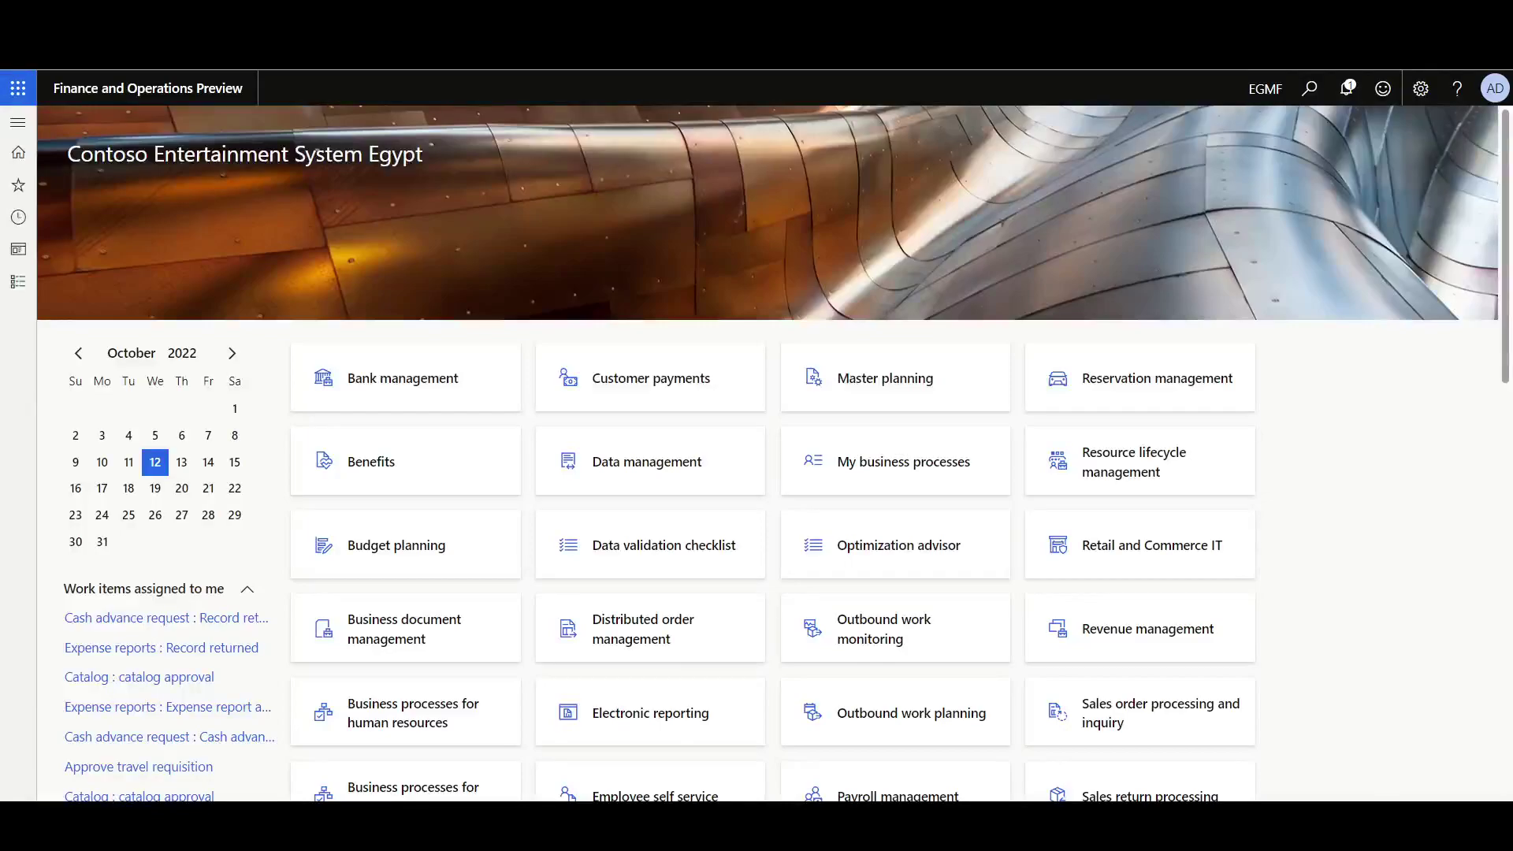
Open the Pack form for site 20, warehouse 81, location Pack with the WH81-Delay/Manual packing profile
click(18, 122)
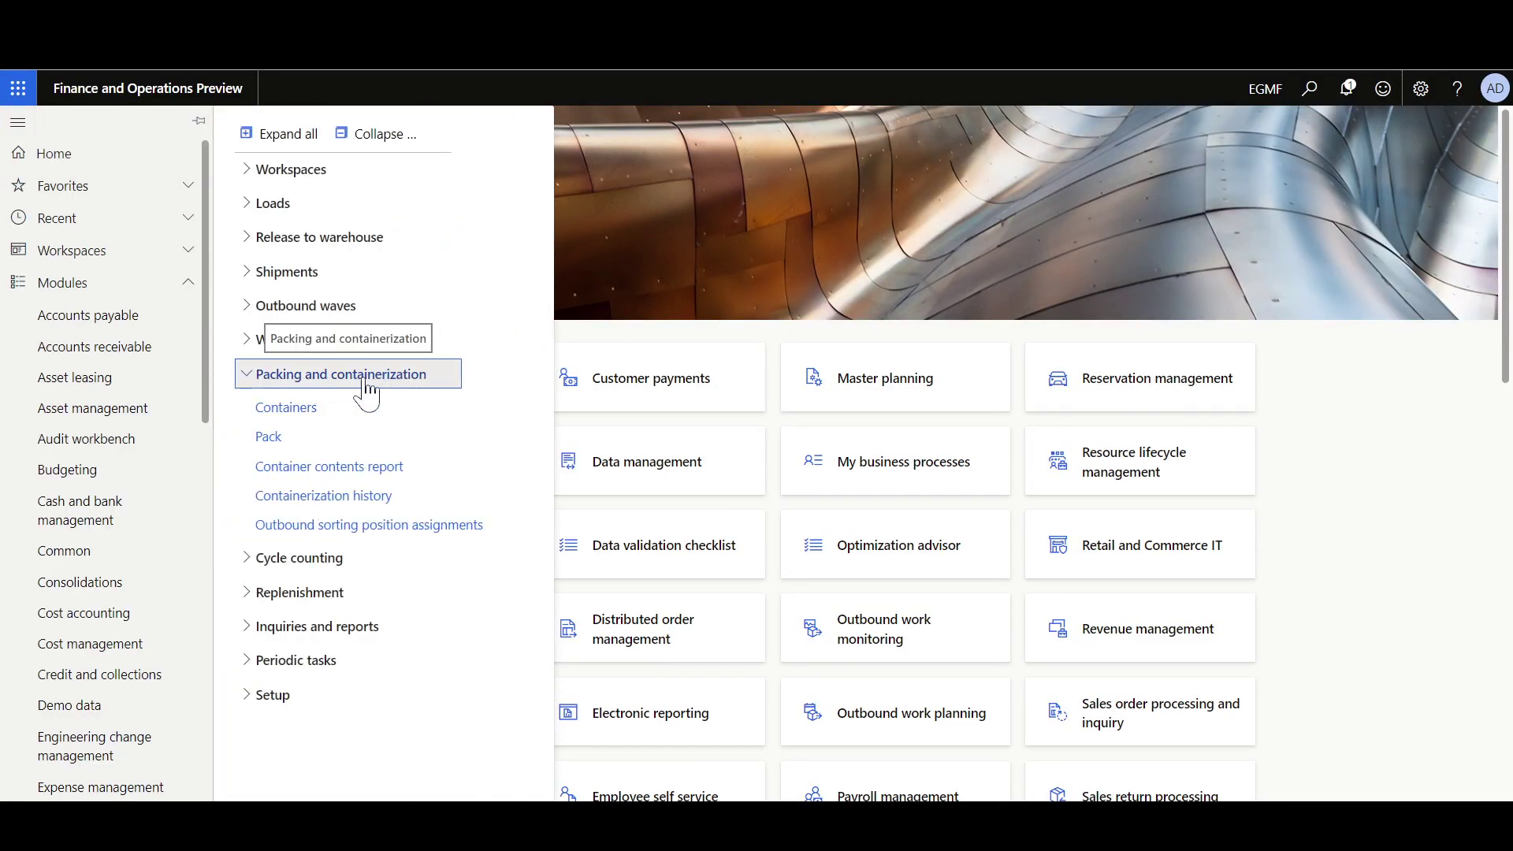
click(269, 435)
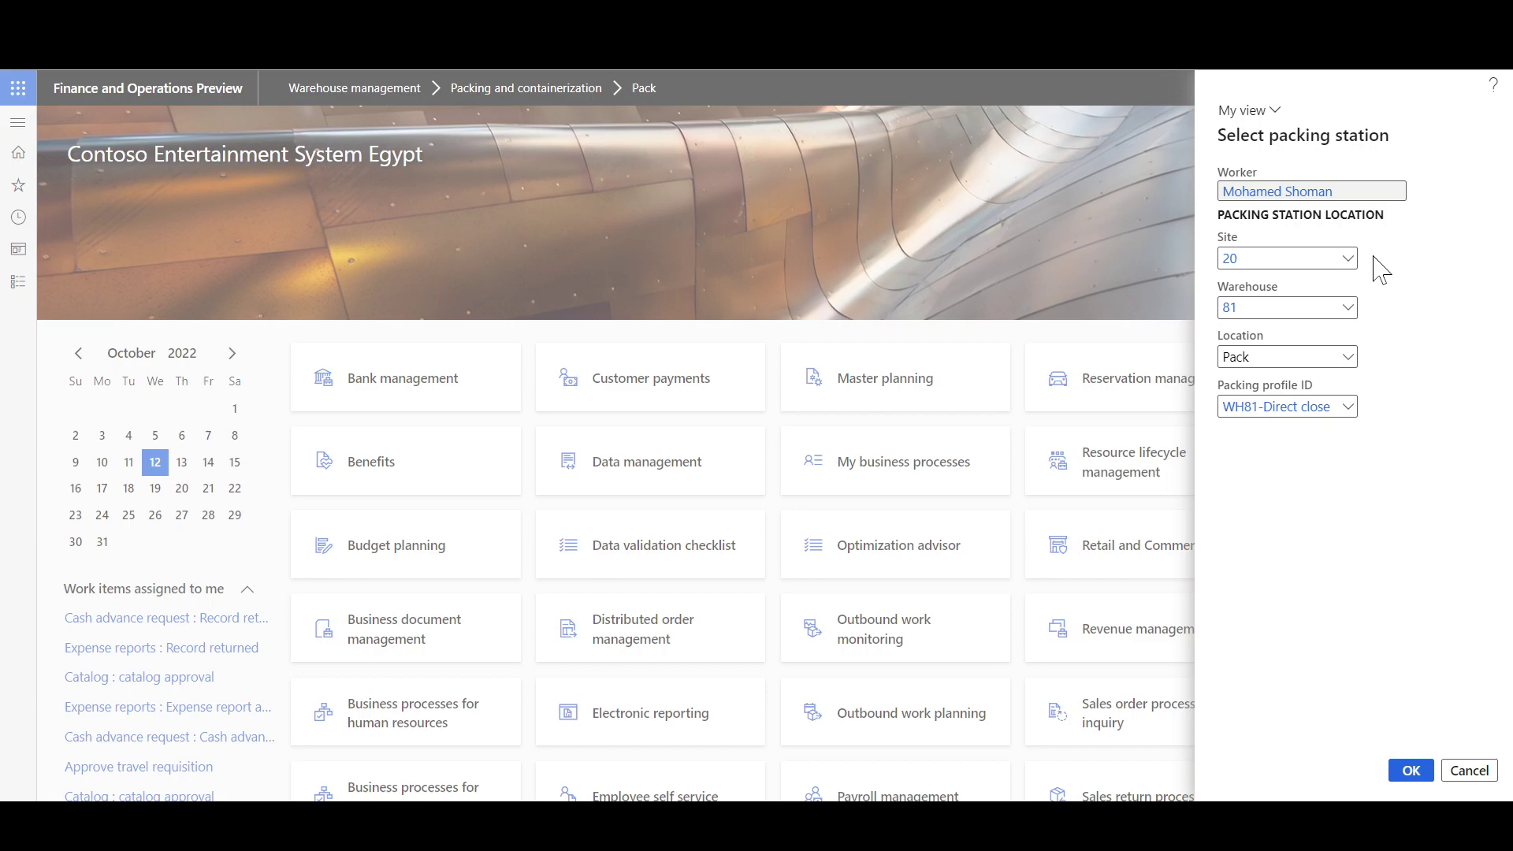
click(1348, 407)
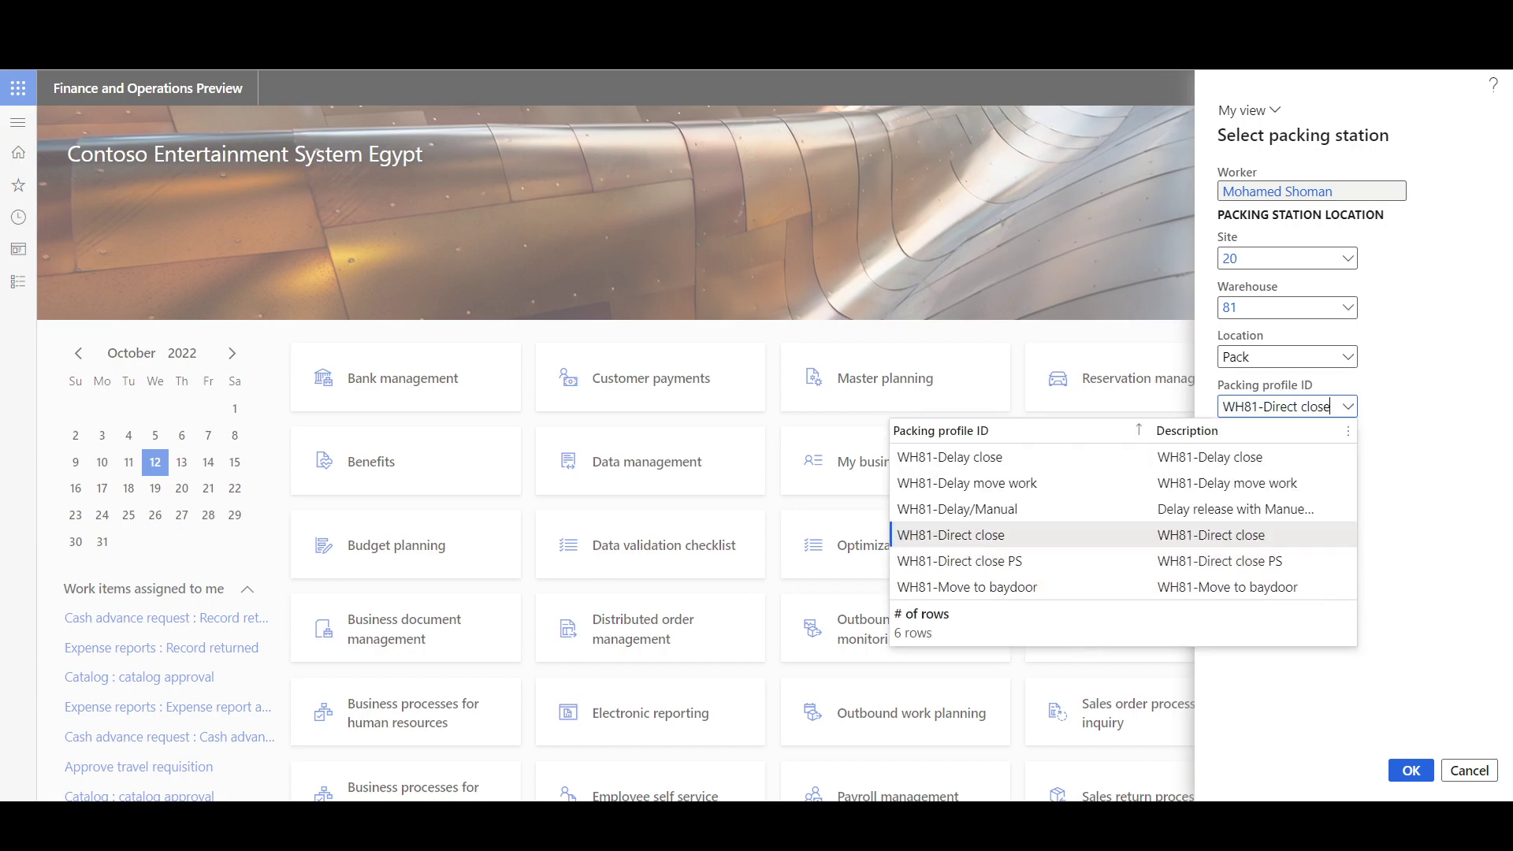
click(1340, 508)
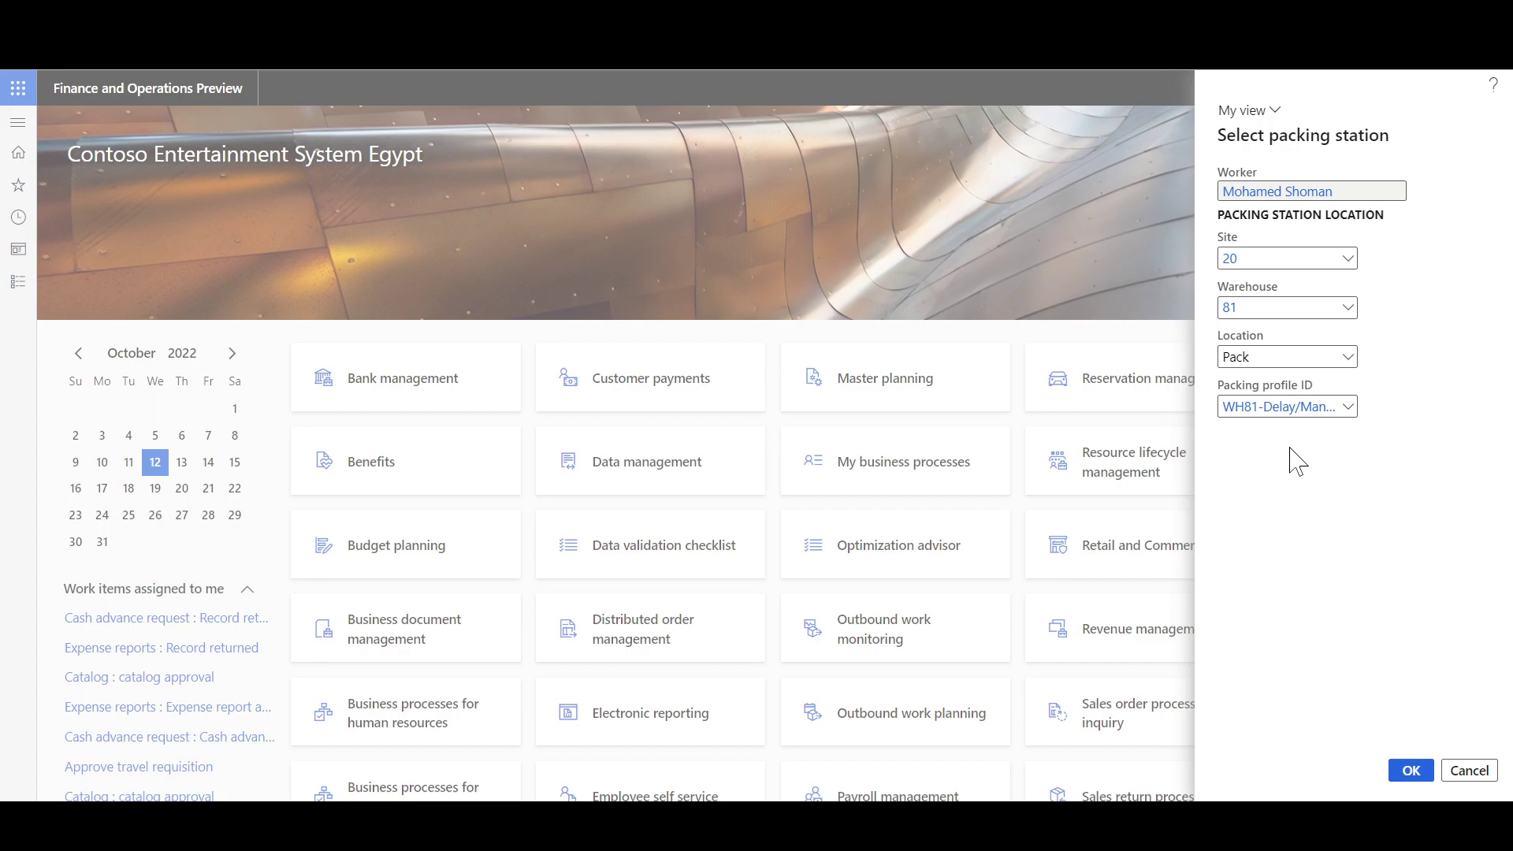
click(1411, 770)
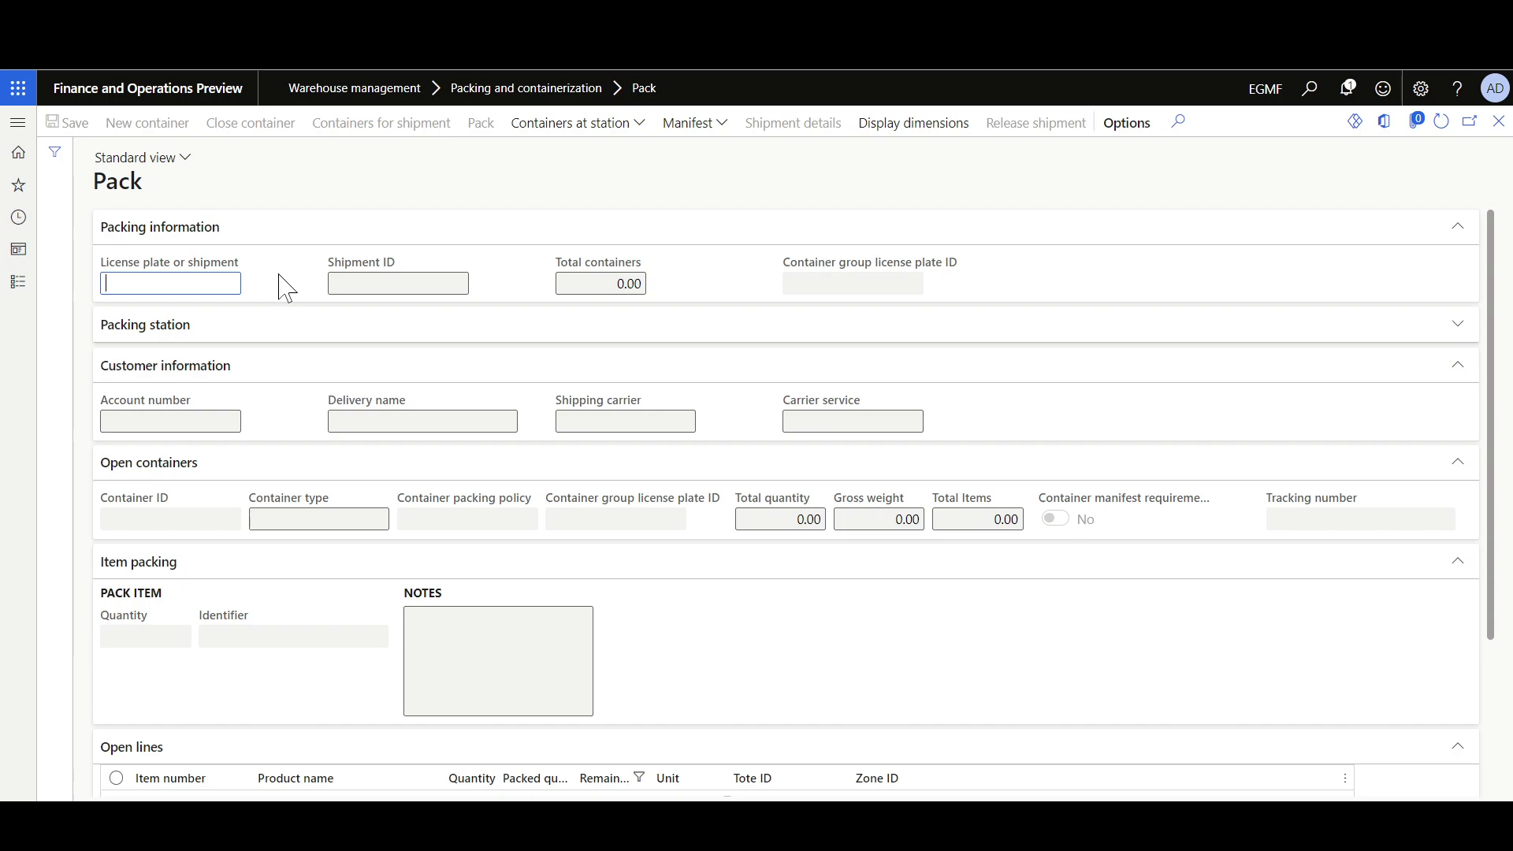
Load license plate T005 at the packing station and check its open lines
text(t)
text(T005)
key(Return)
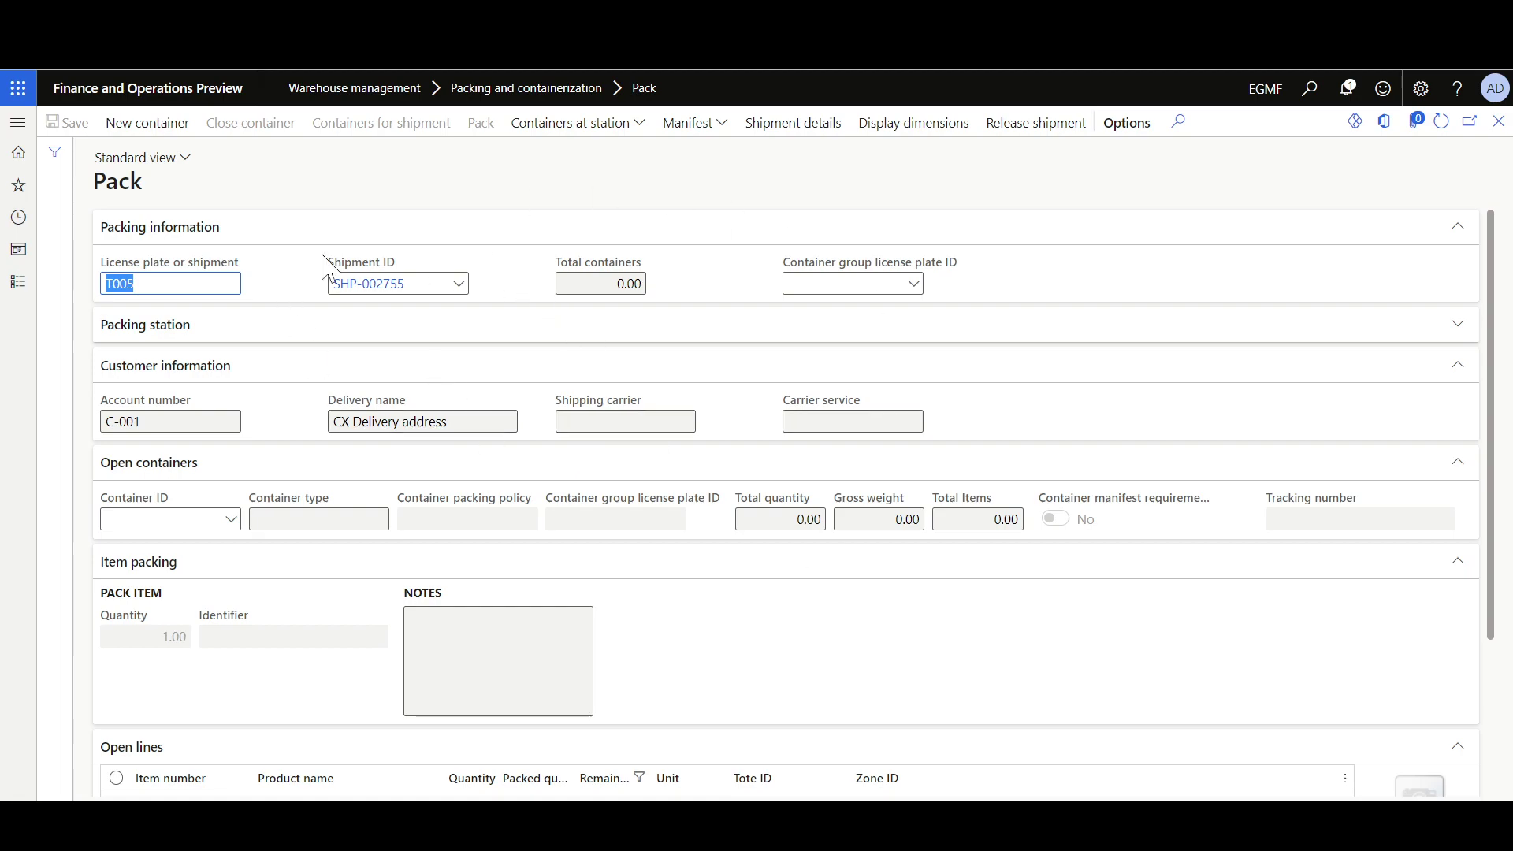
click(267, 285)
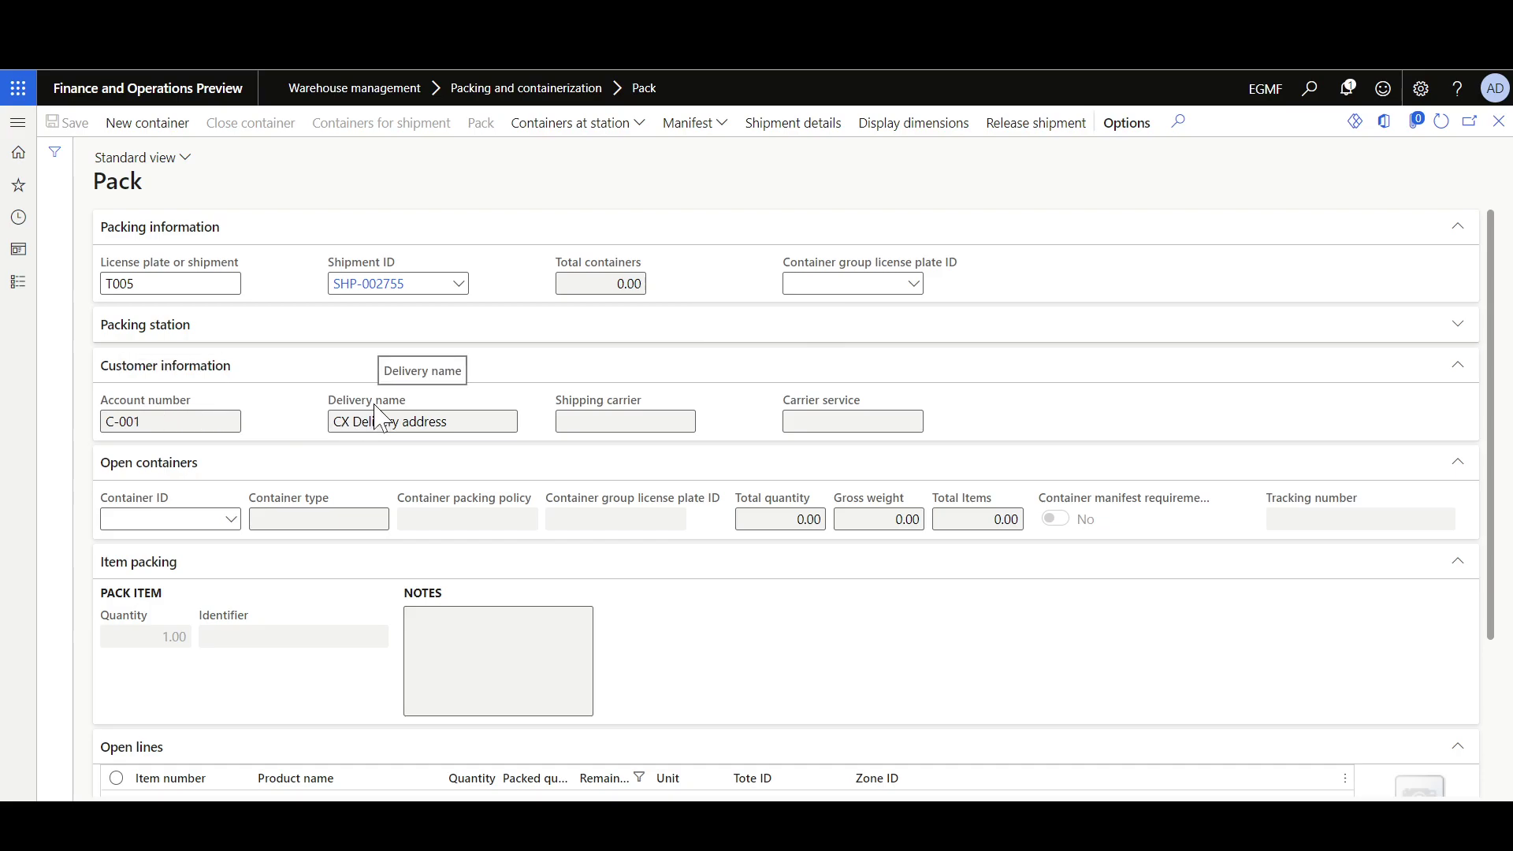
scroll(337, 575, down, 3)
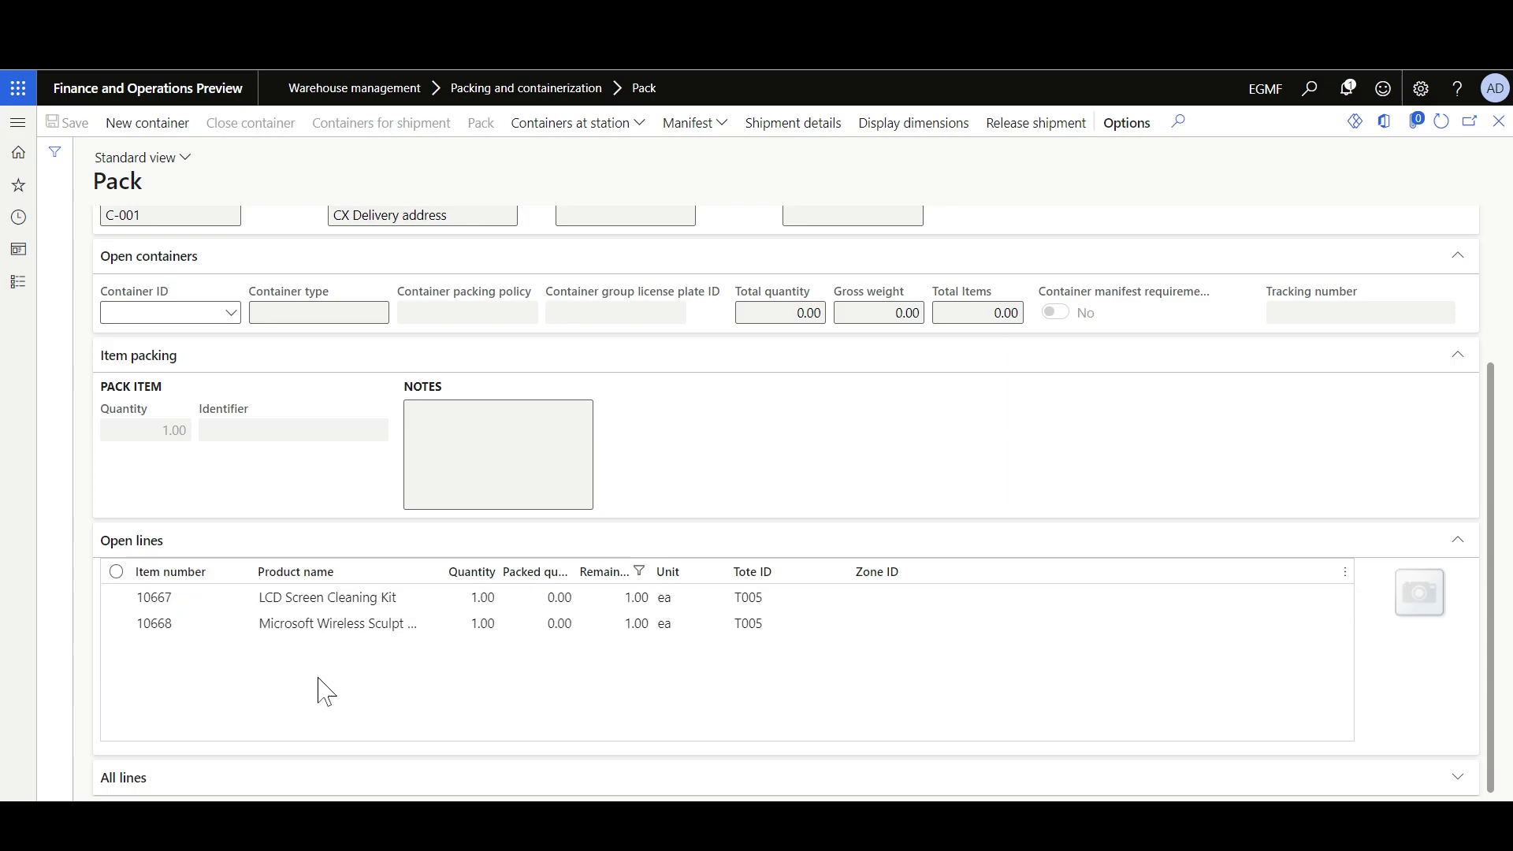
scroll(344, 433, up, 3)
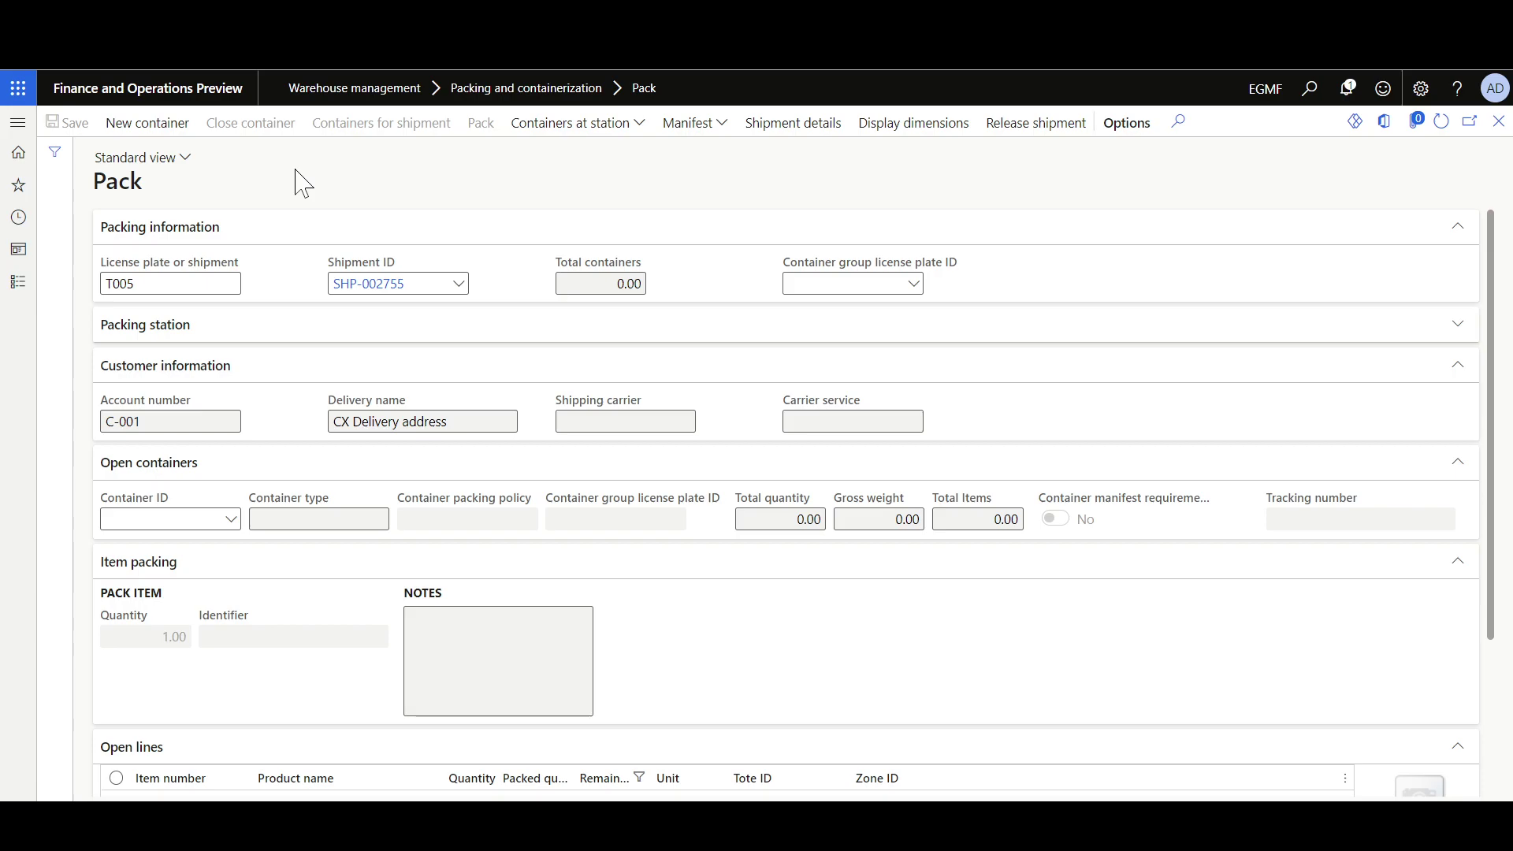
Create a Box-Medium container for the shipment and pack one piece of item 10667 into it
click(150, 123)
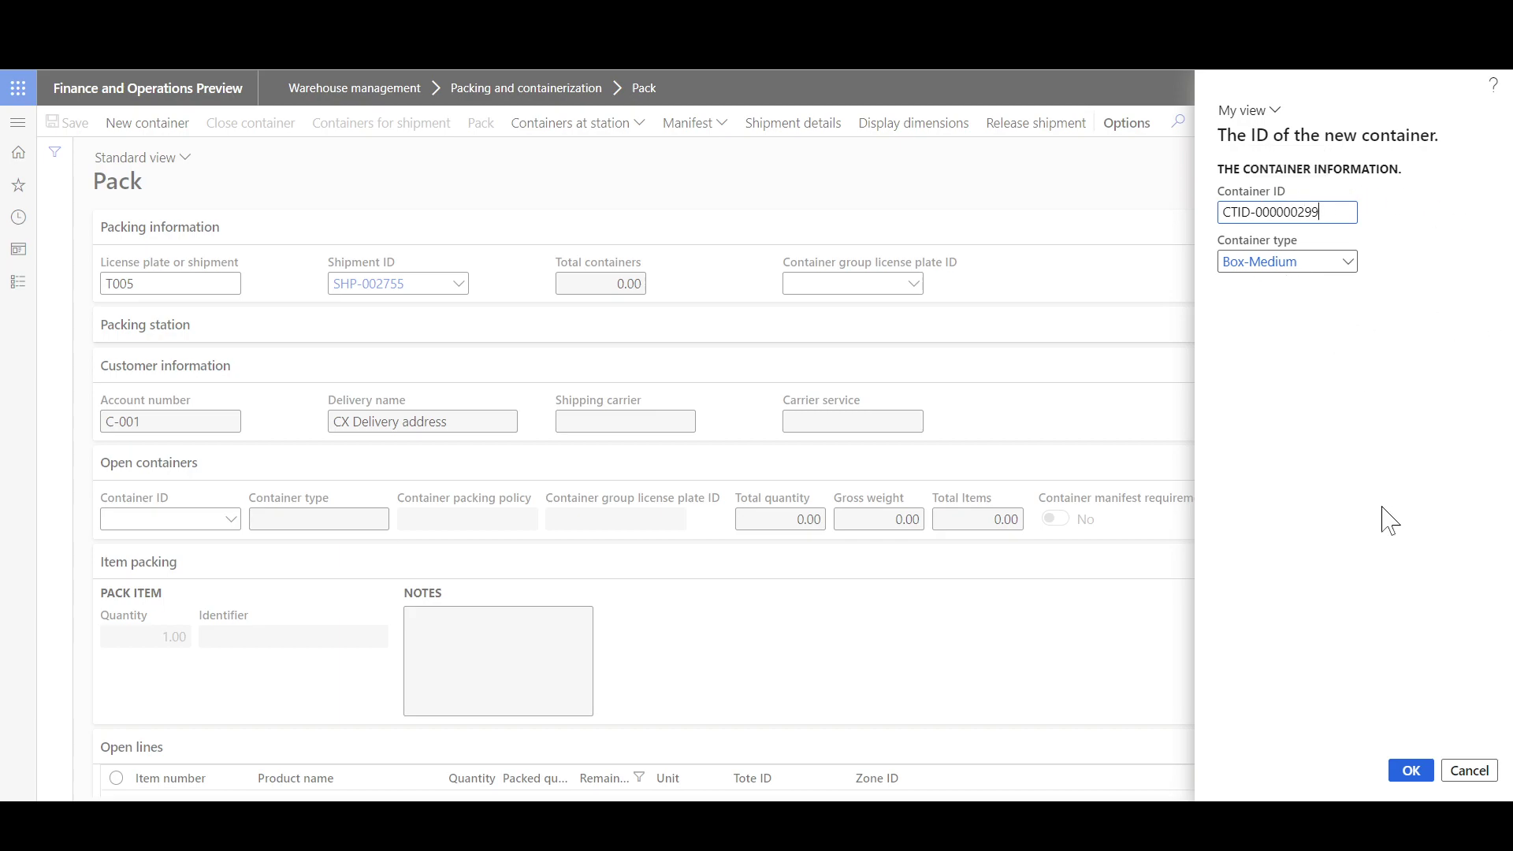
click(1411, 773)
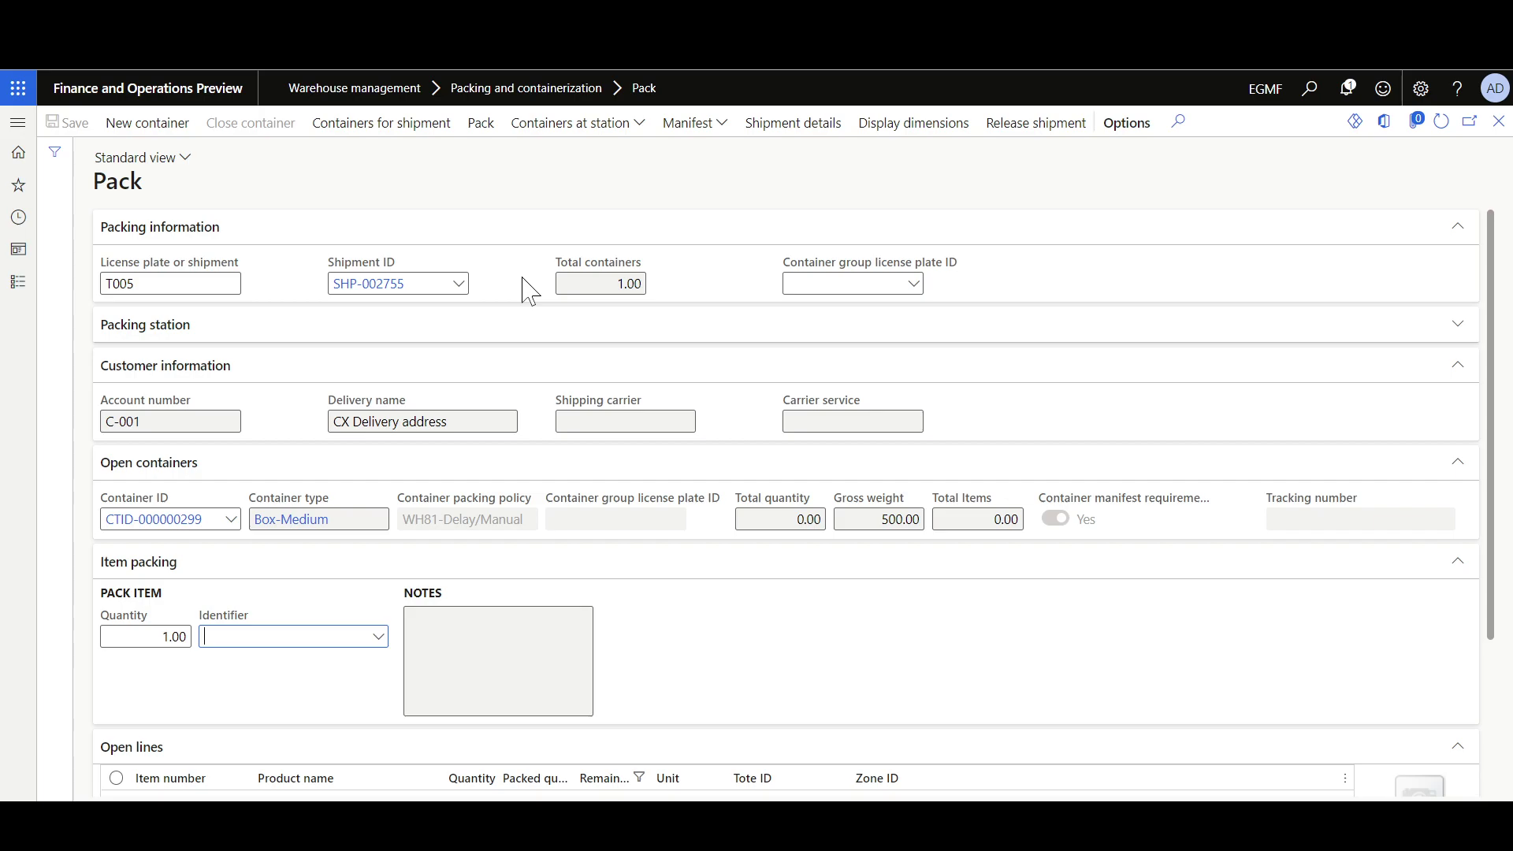
scroll(497, 284, down, 3)
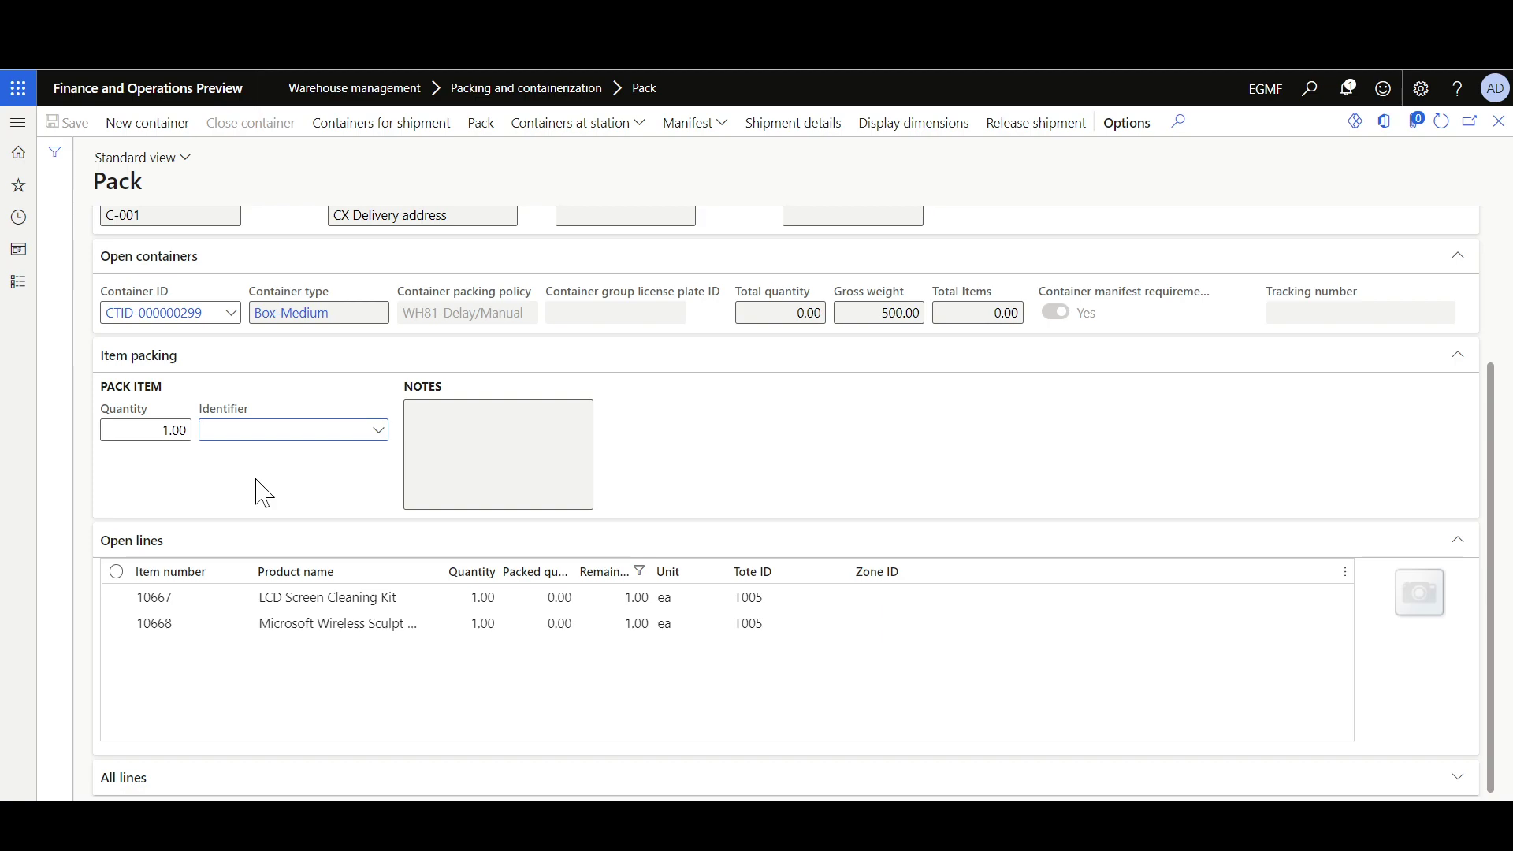
text(10667)
key(Return)
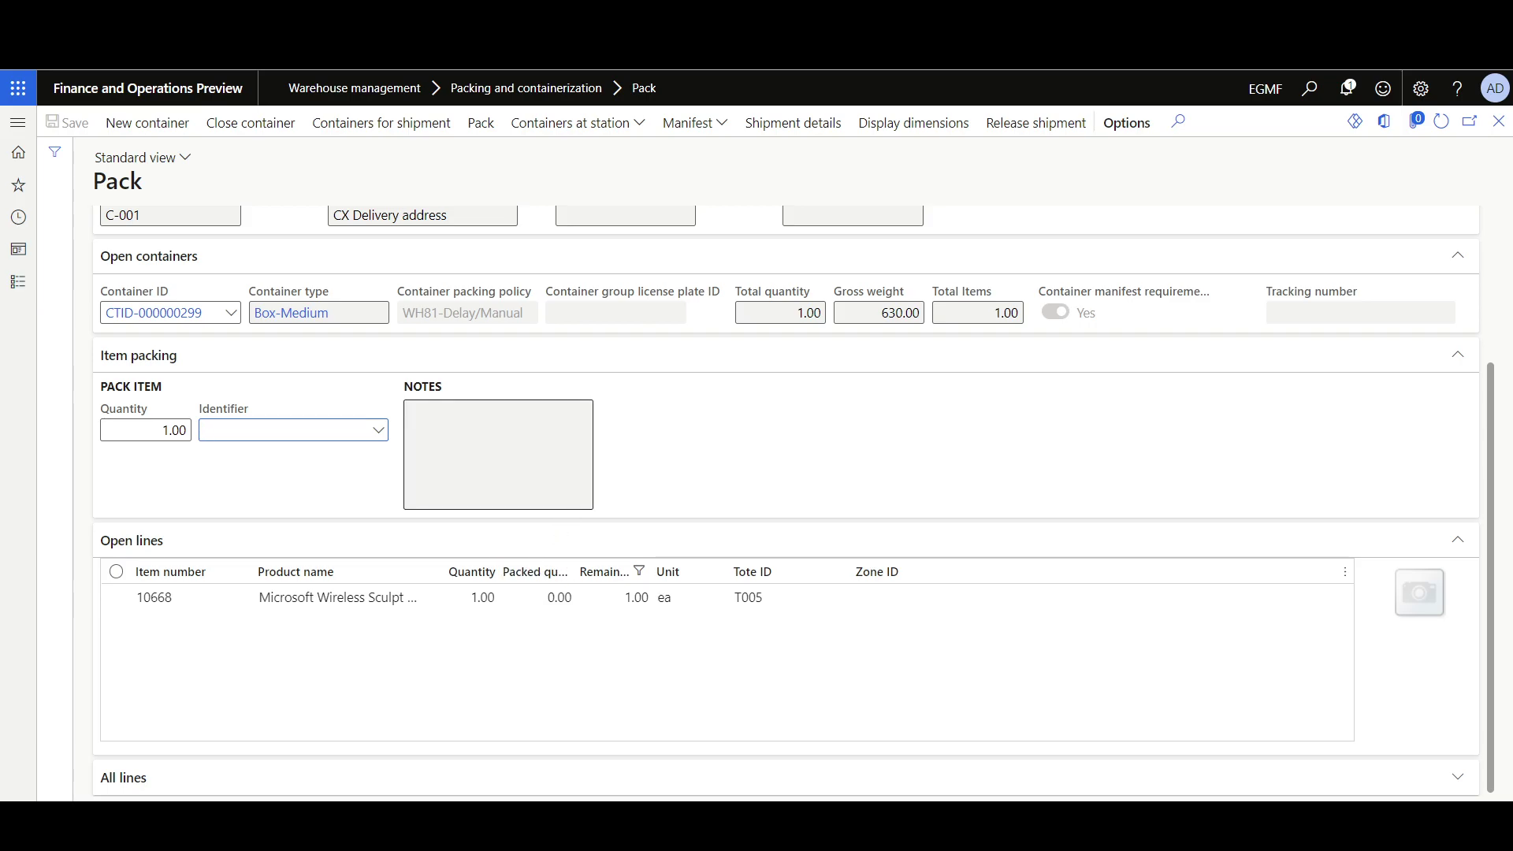
Pack item 10668 into the open container and close the container using the system weight
scroll(543, 234, up, 3)
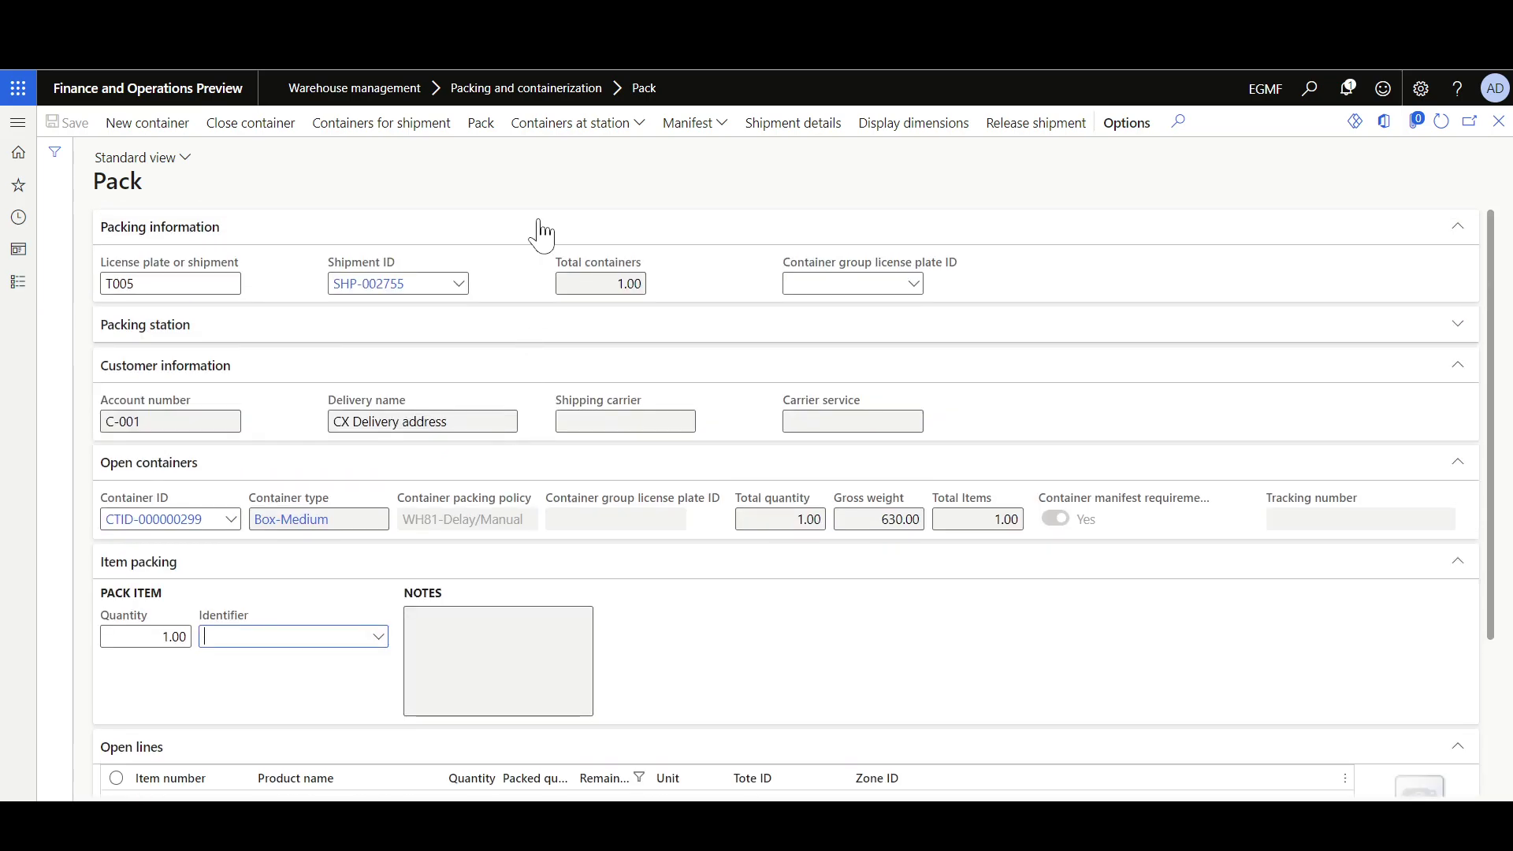
click(482, 124)
scroll(483, 410, down, 3)
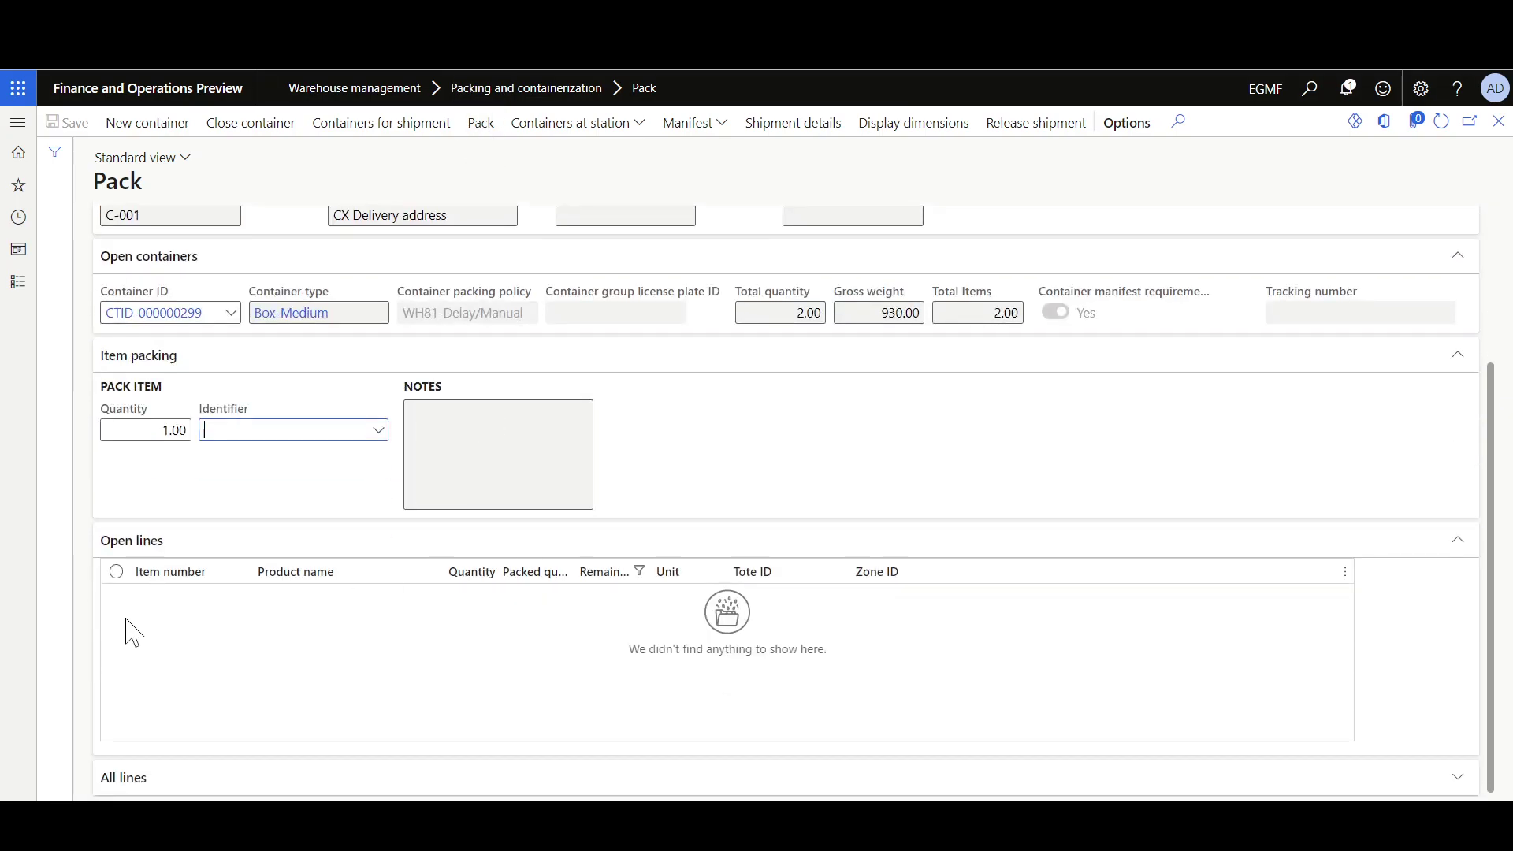
scroll(507, 508, up, 3)
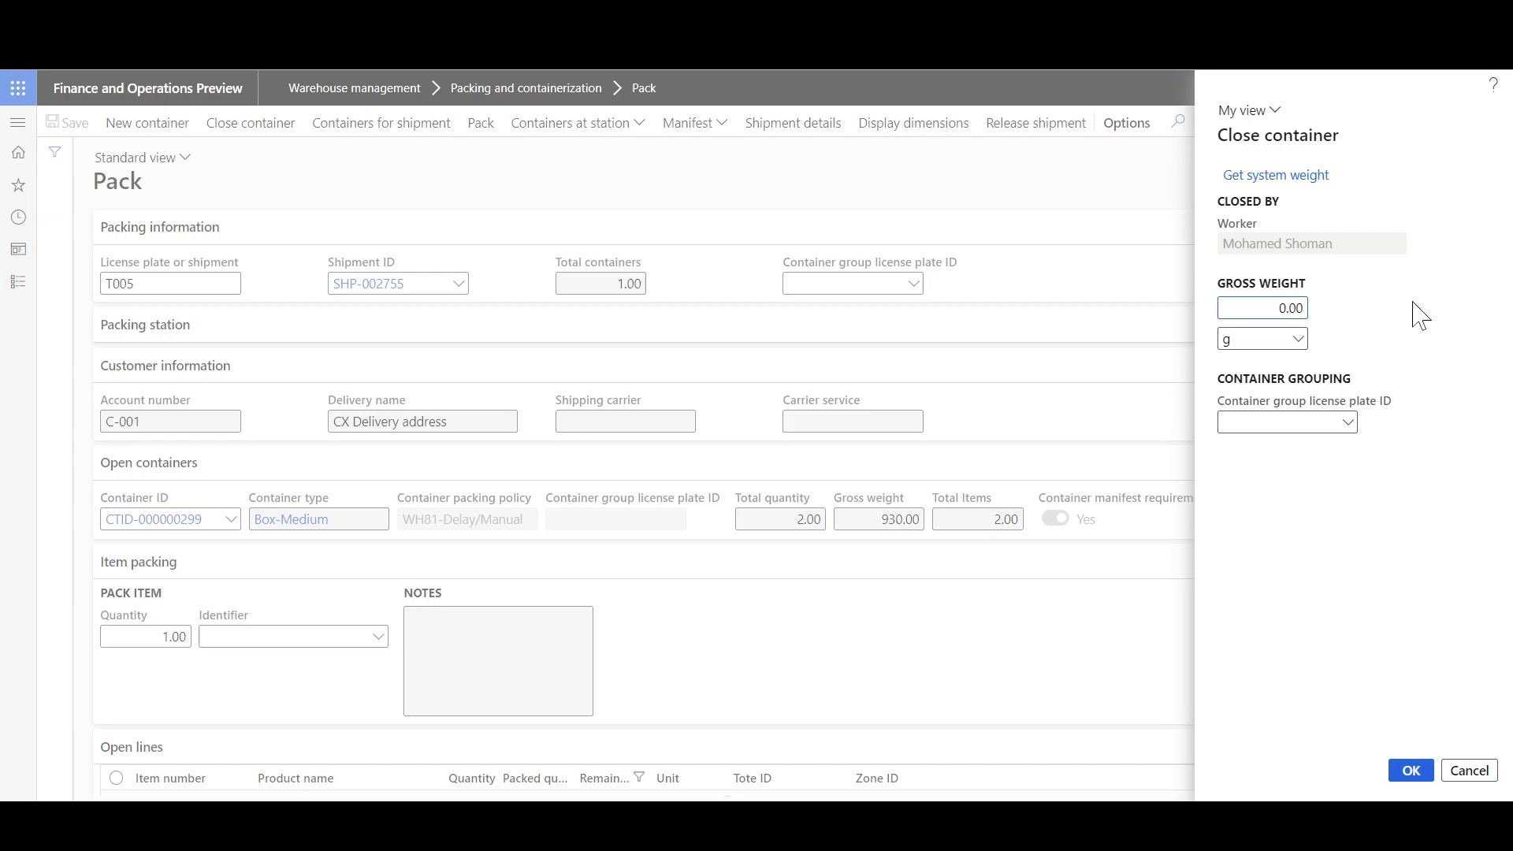
click(1270, 183)
click(1411, 770)
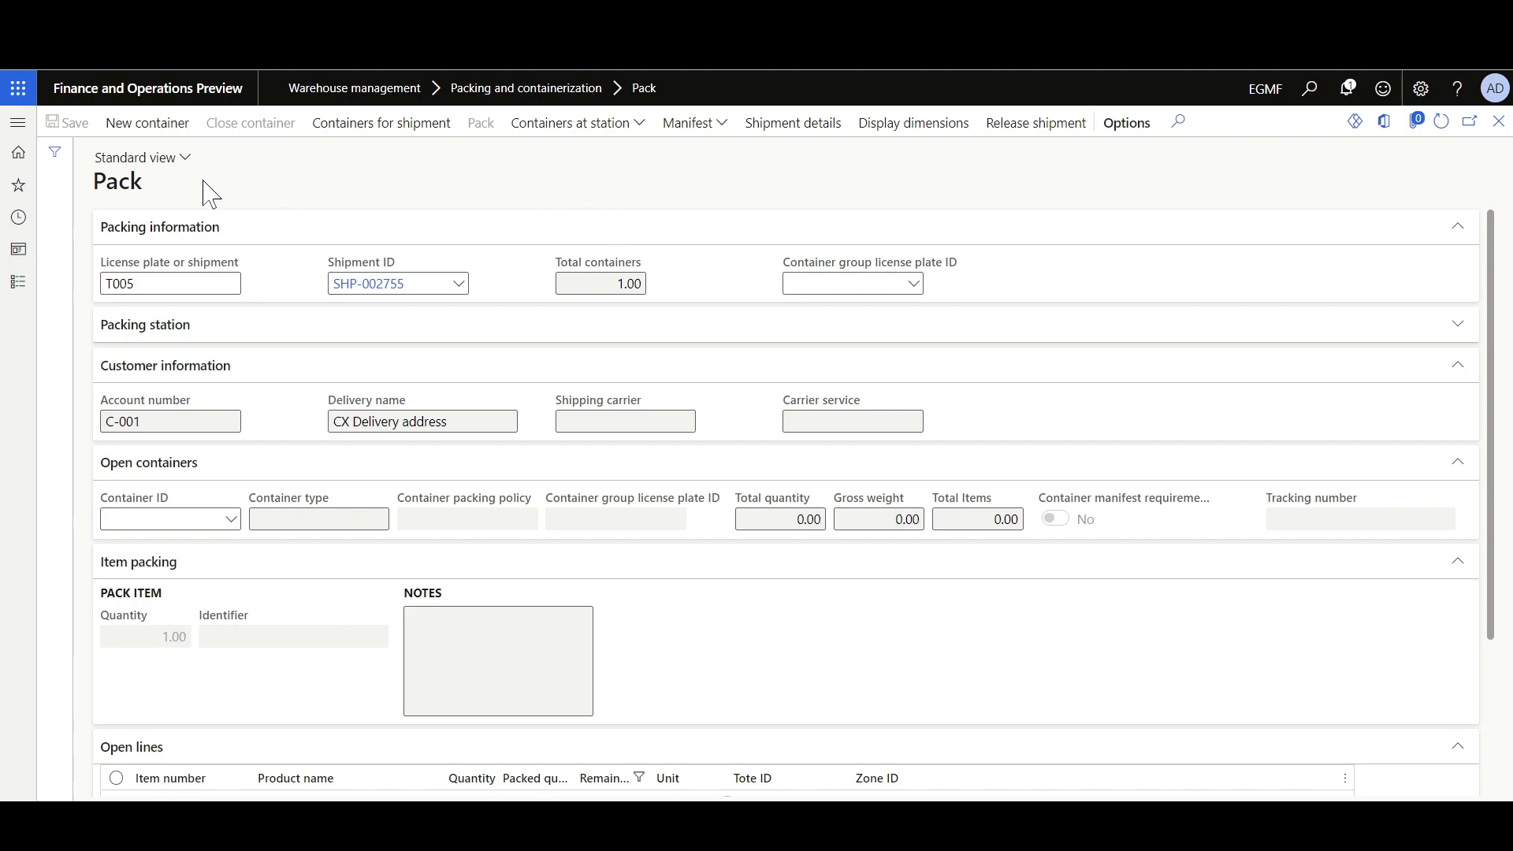
click(561, 136)
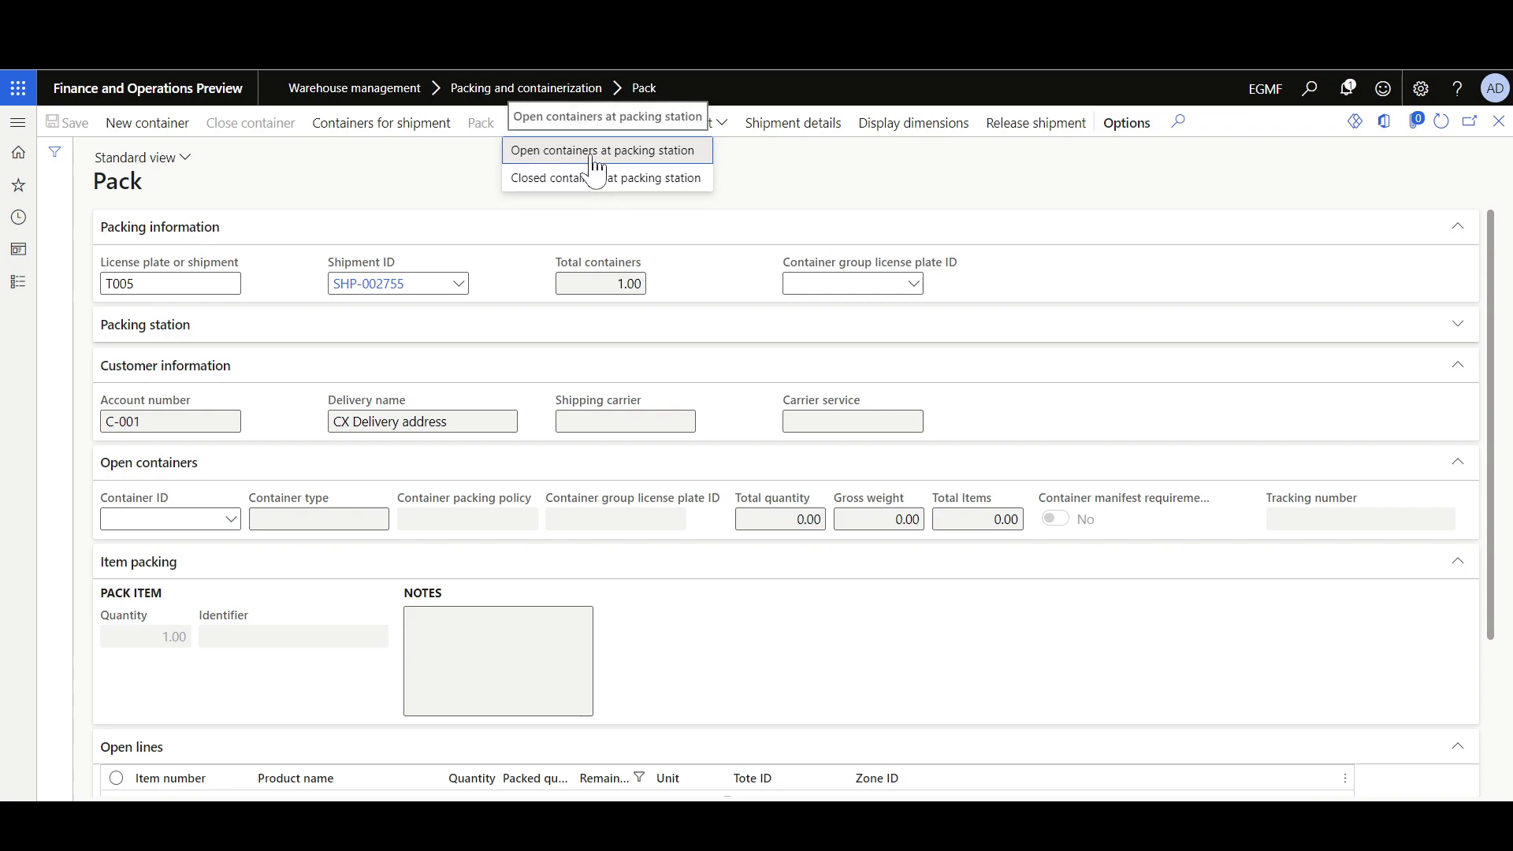
click(777, 169)
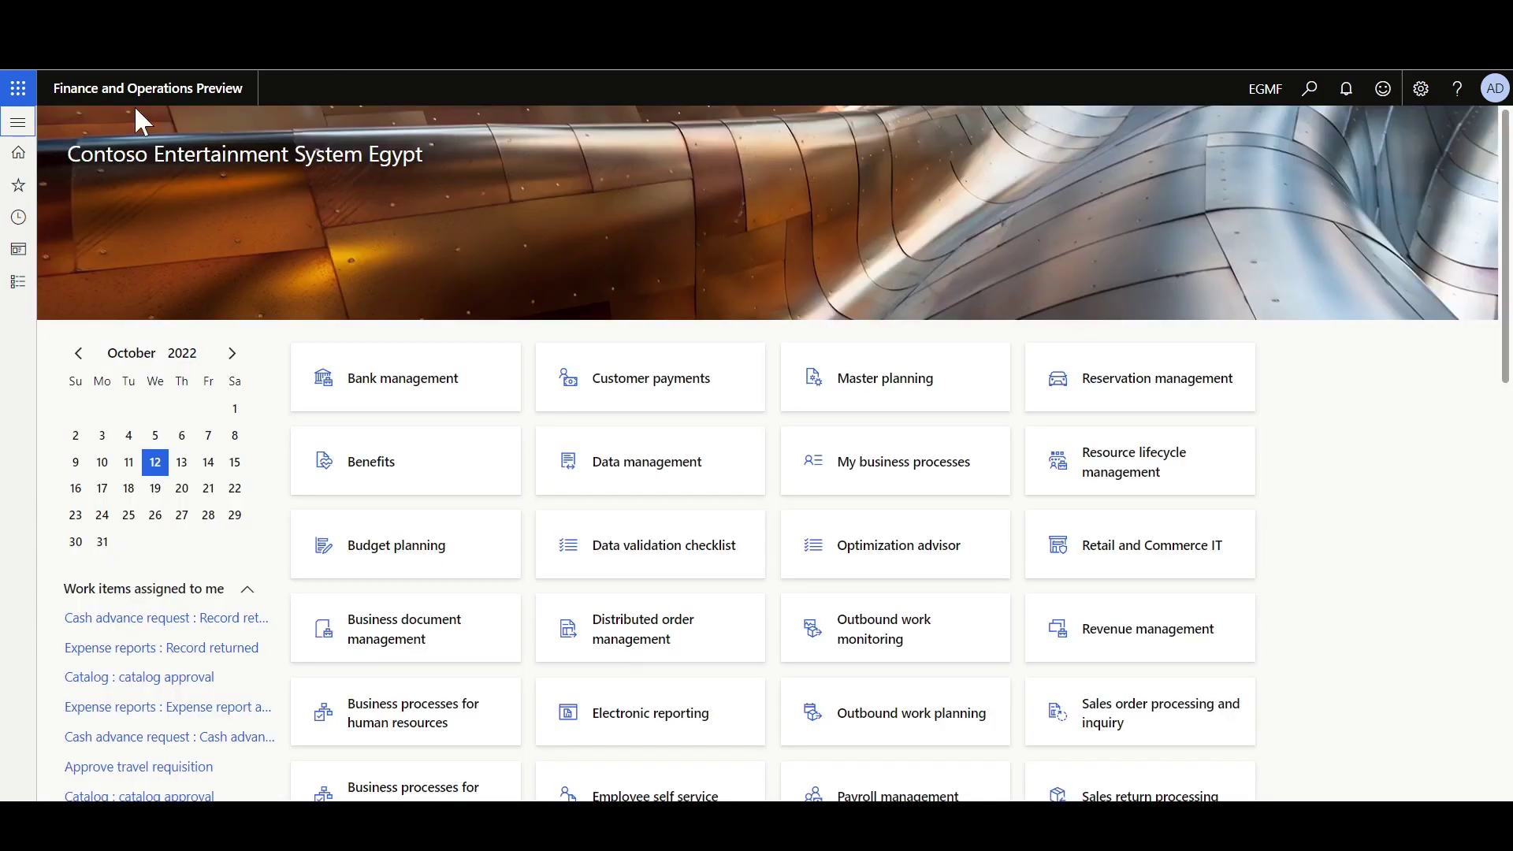
Open the Containers list in Warehouse management and copy the ID of closed container CTID-000000299
click(18, 123)
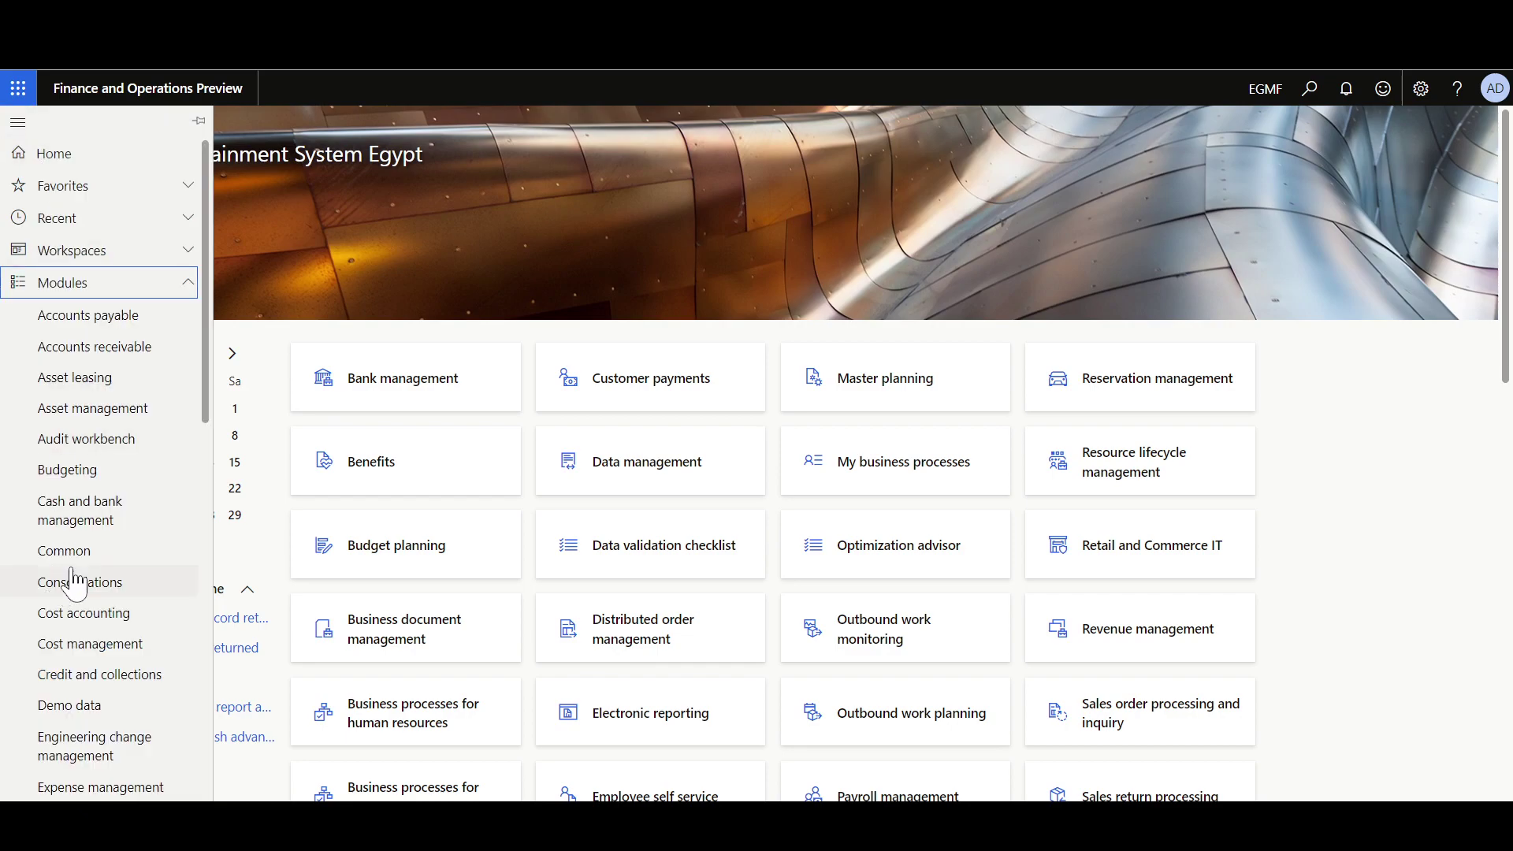
scroll(68, 581, down, 10)
click(101, 790)
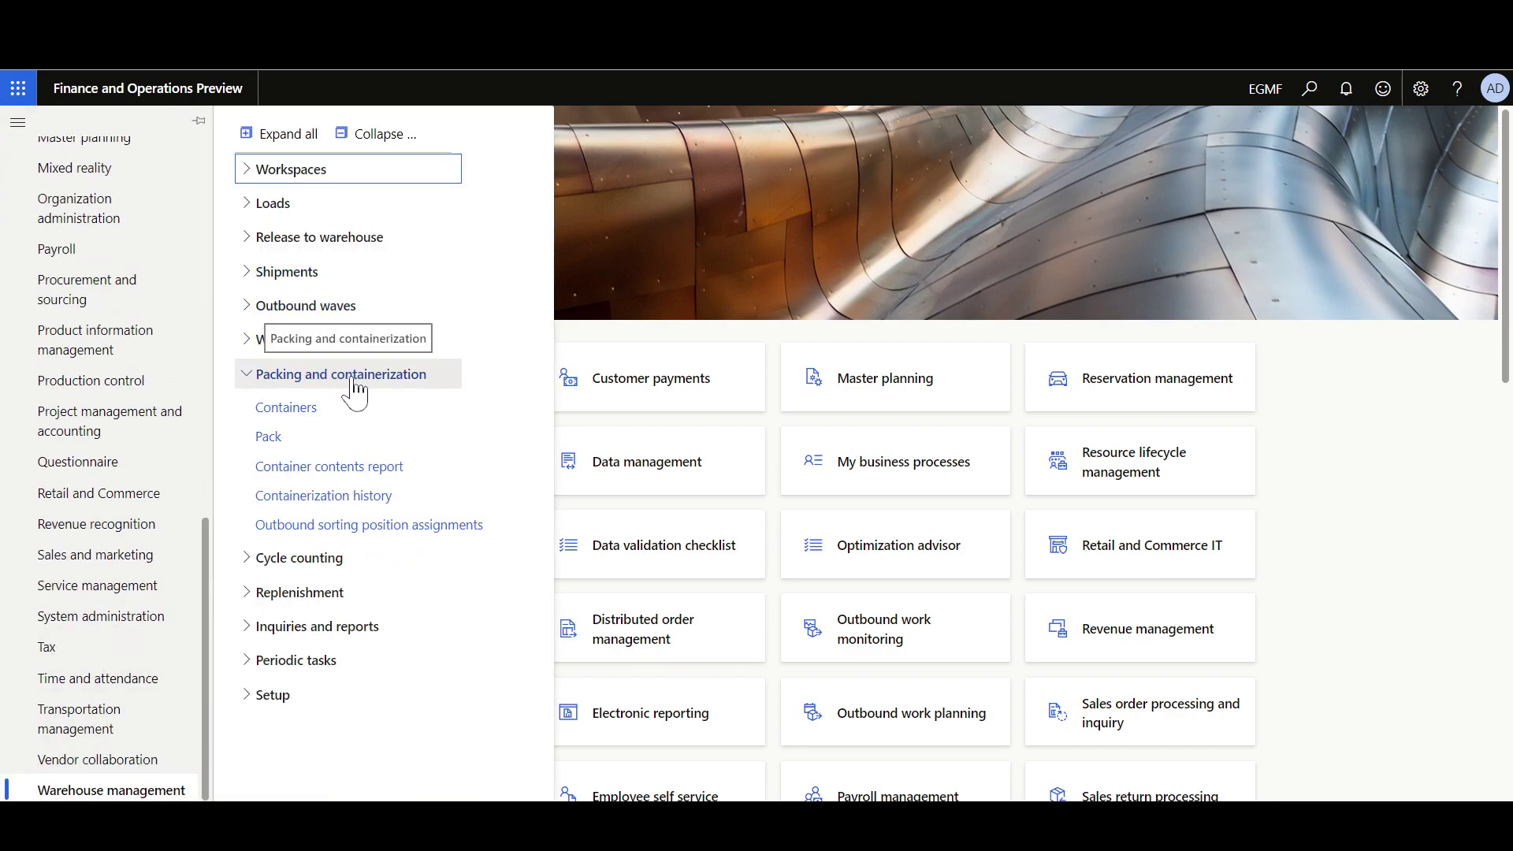
click(684, 233)
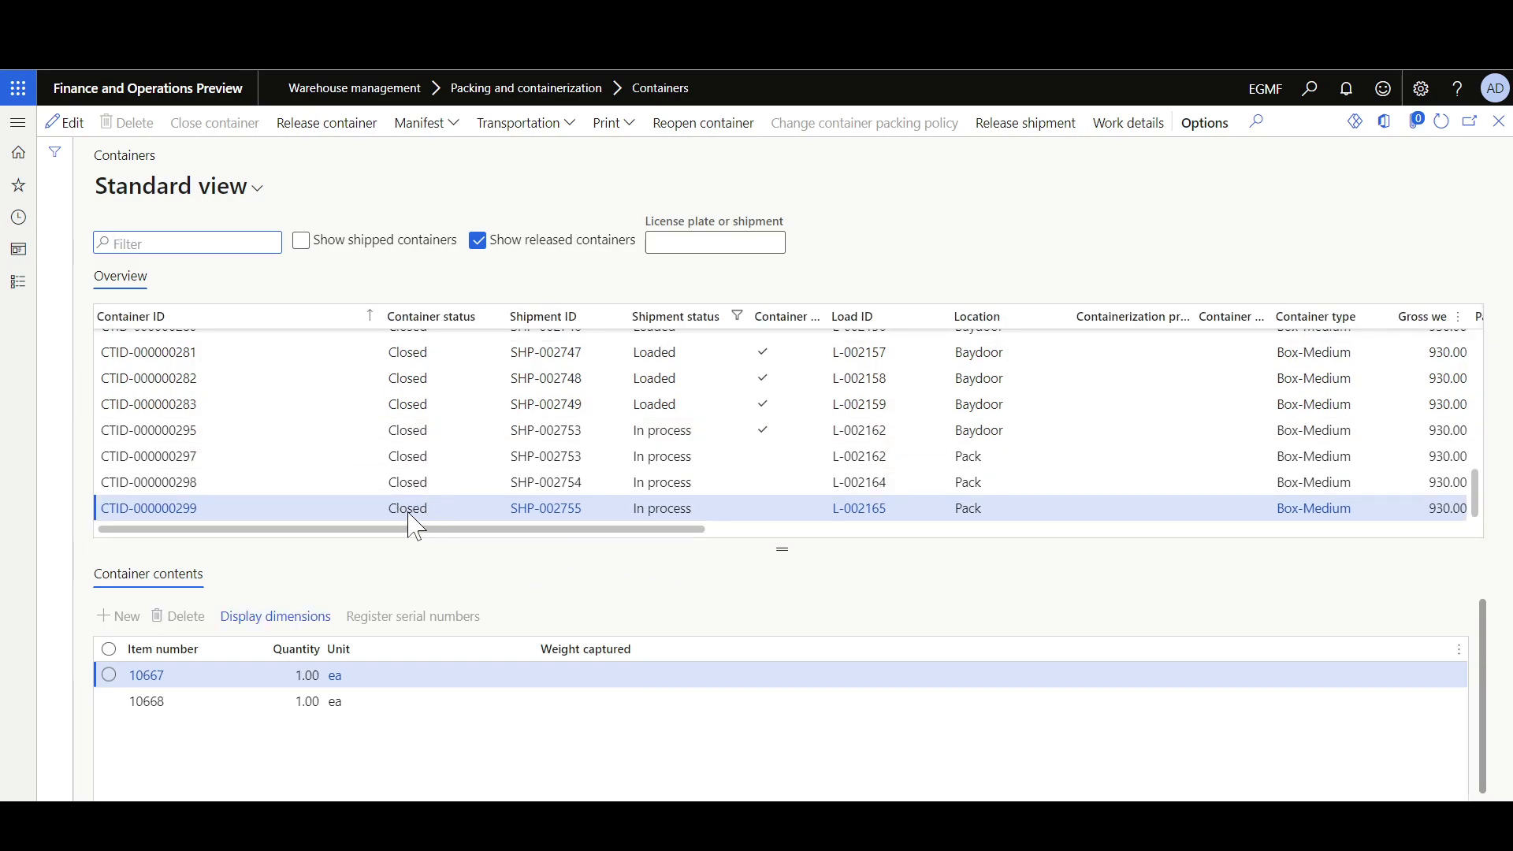
click(409, 518)
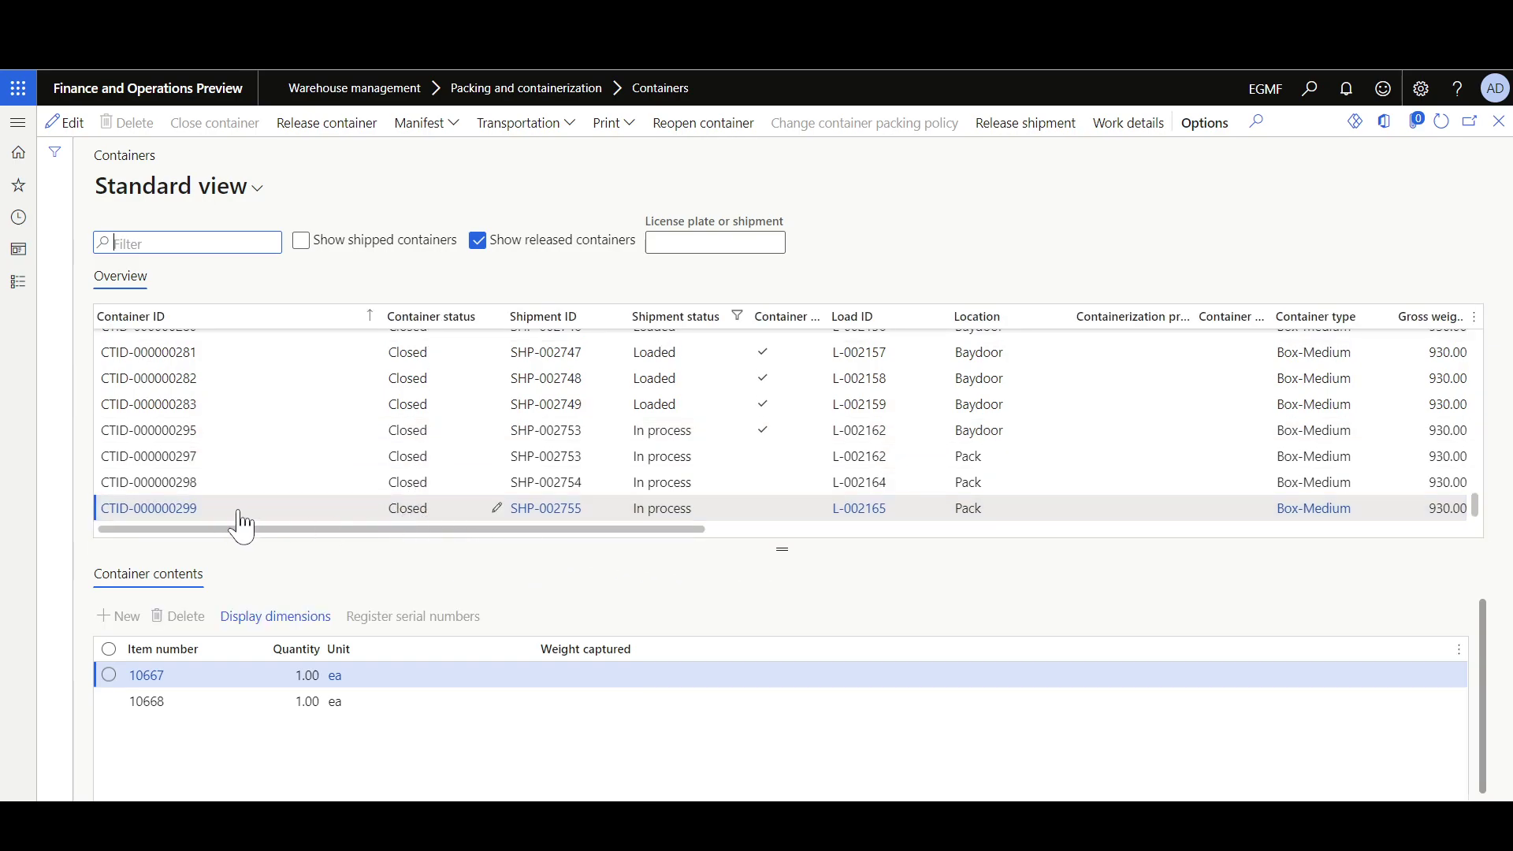
key(shift+Tab)
key(ctrl+c)
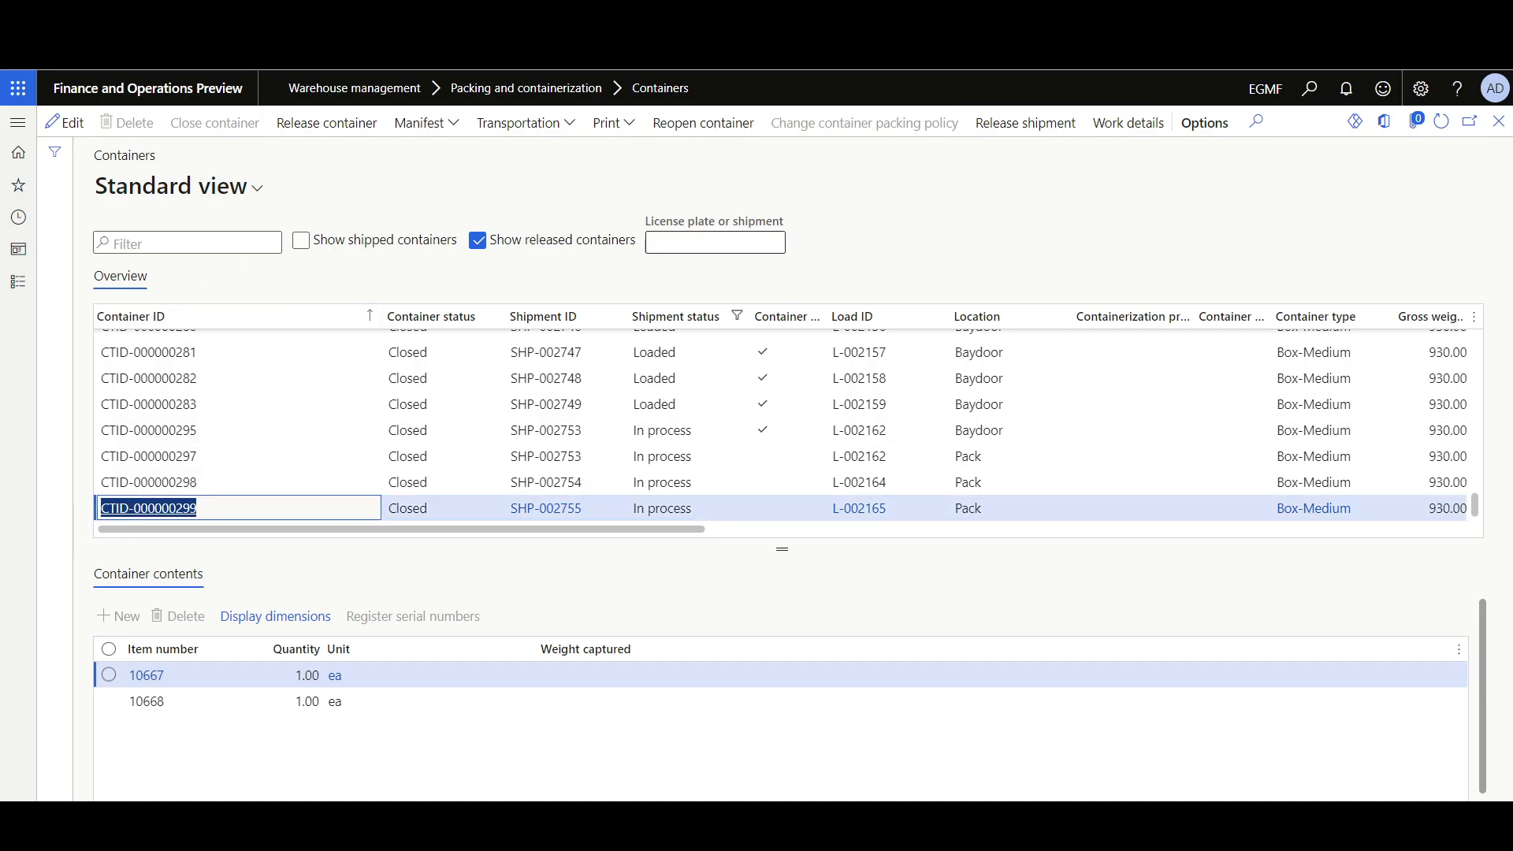
Filter the containers list by the copied container ID, CTID-000000299
click(197, 329)
click(197, 323)
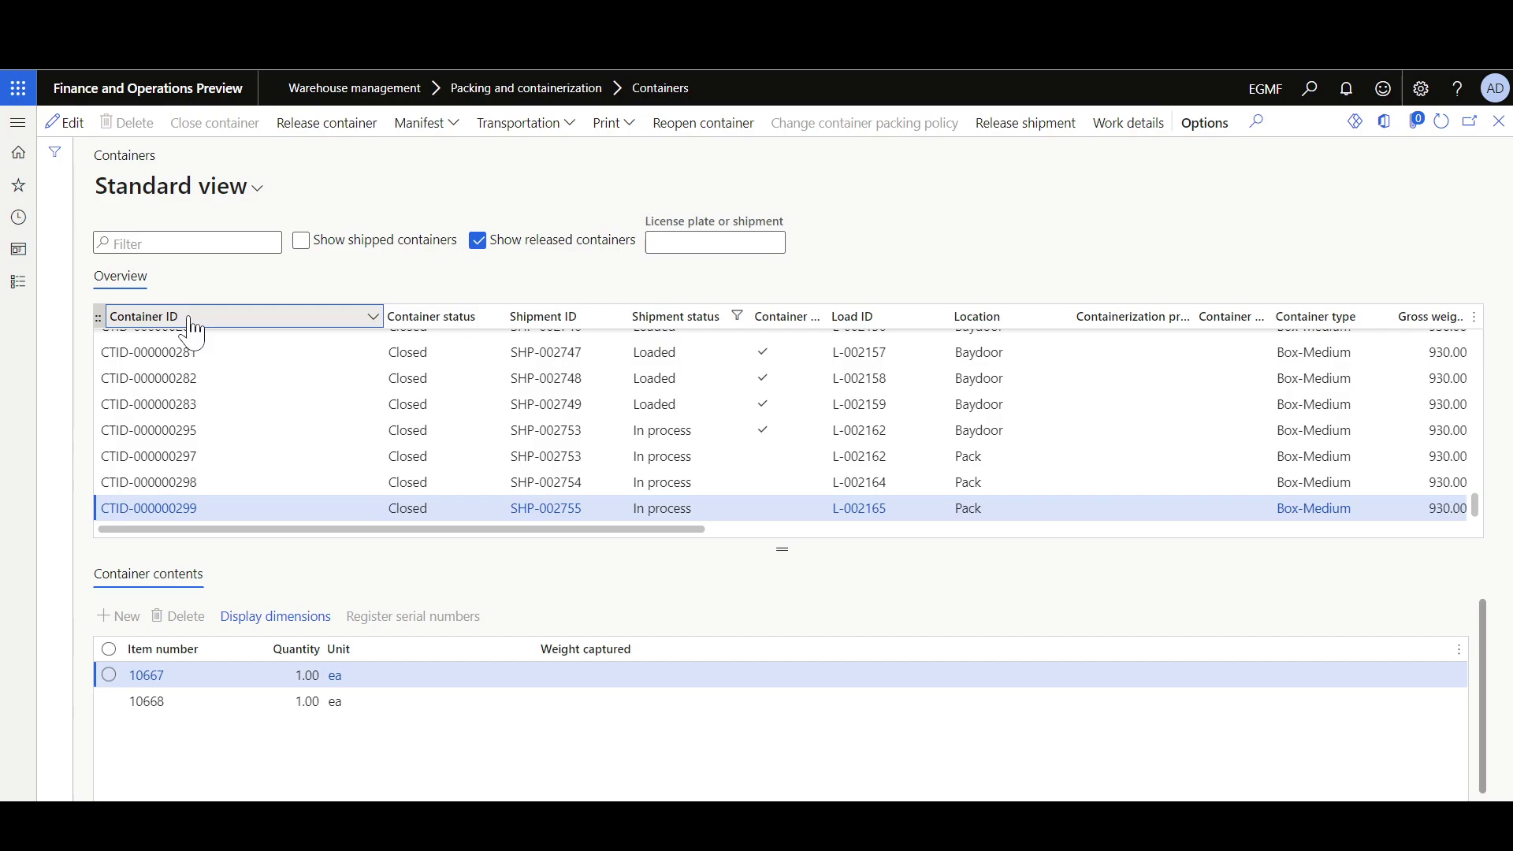
key(ctrl+v)
key(Return)
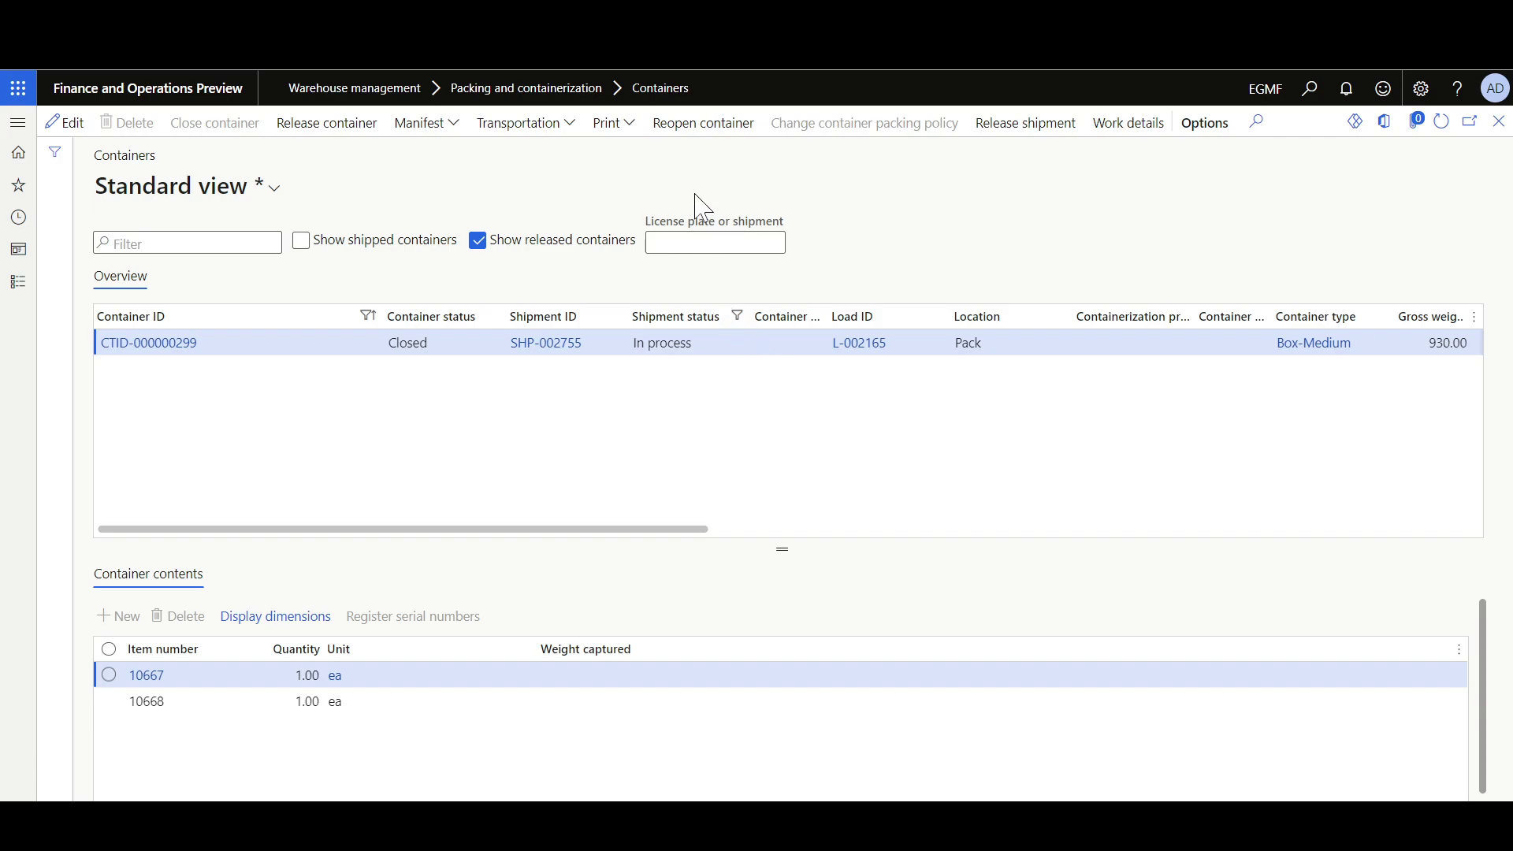
View the container contents report for CTID-000000299 and return to the containers list
click(605, 127)
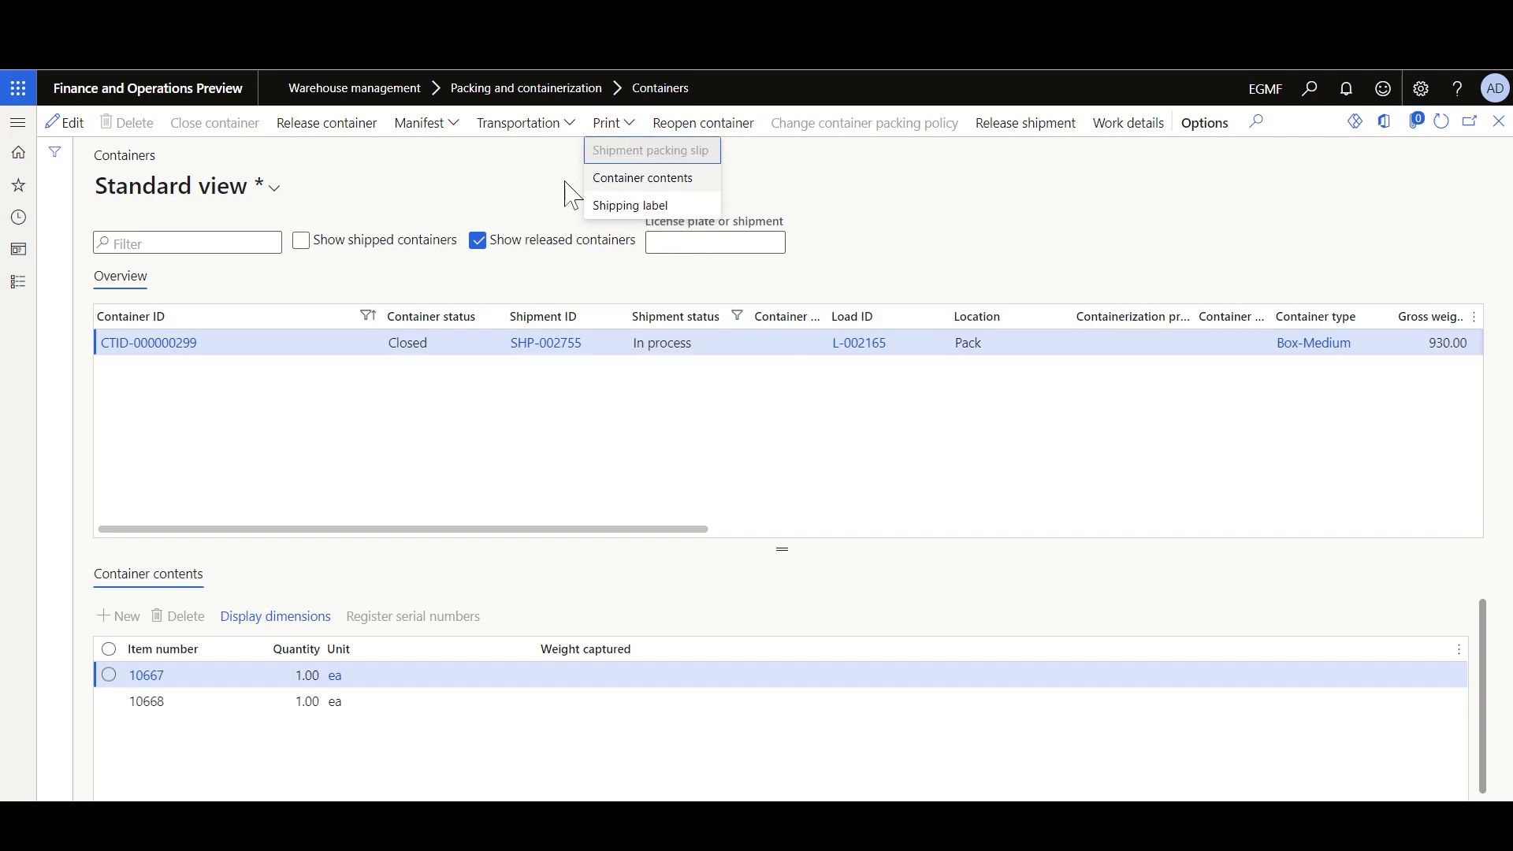
key(Escape)
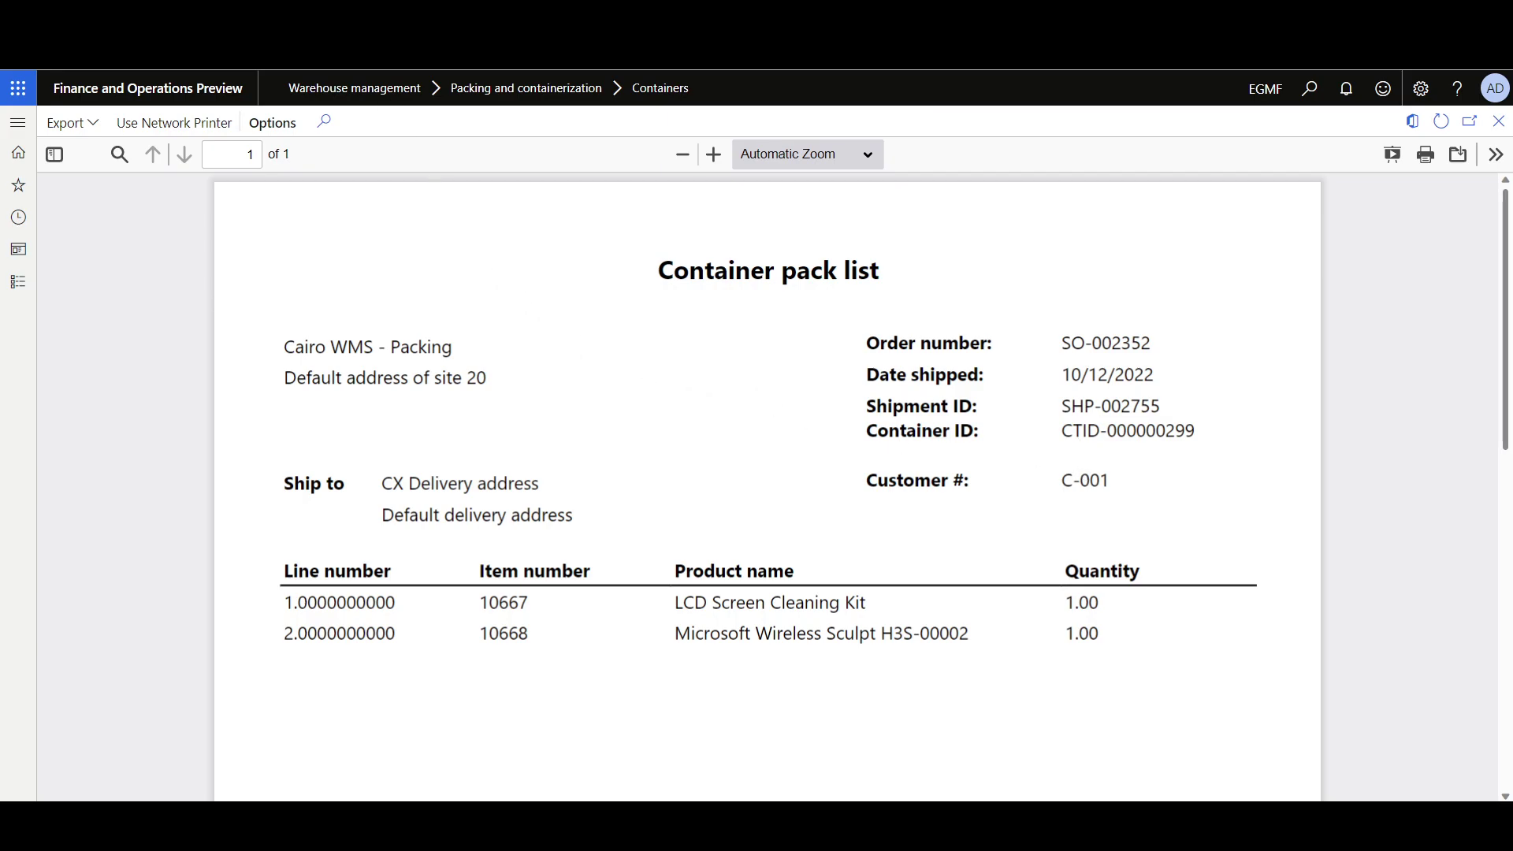
key(Escape)
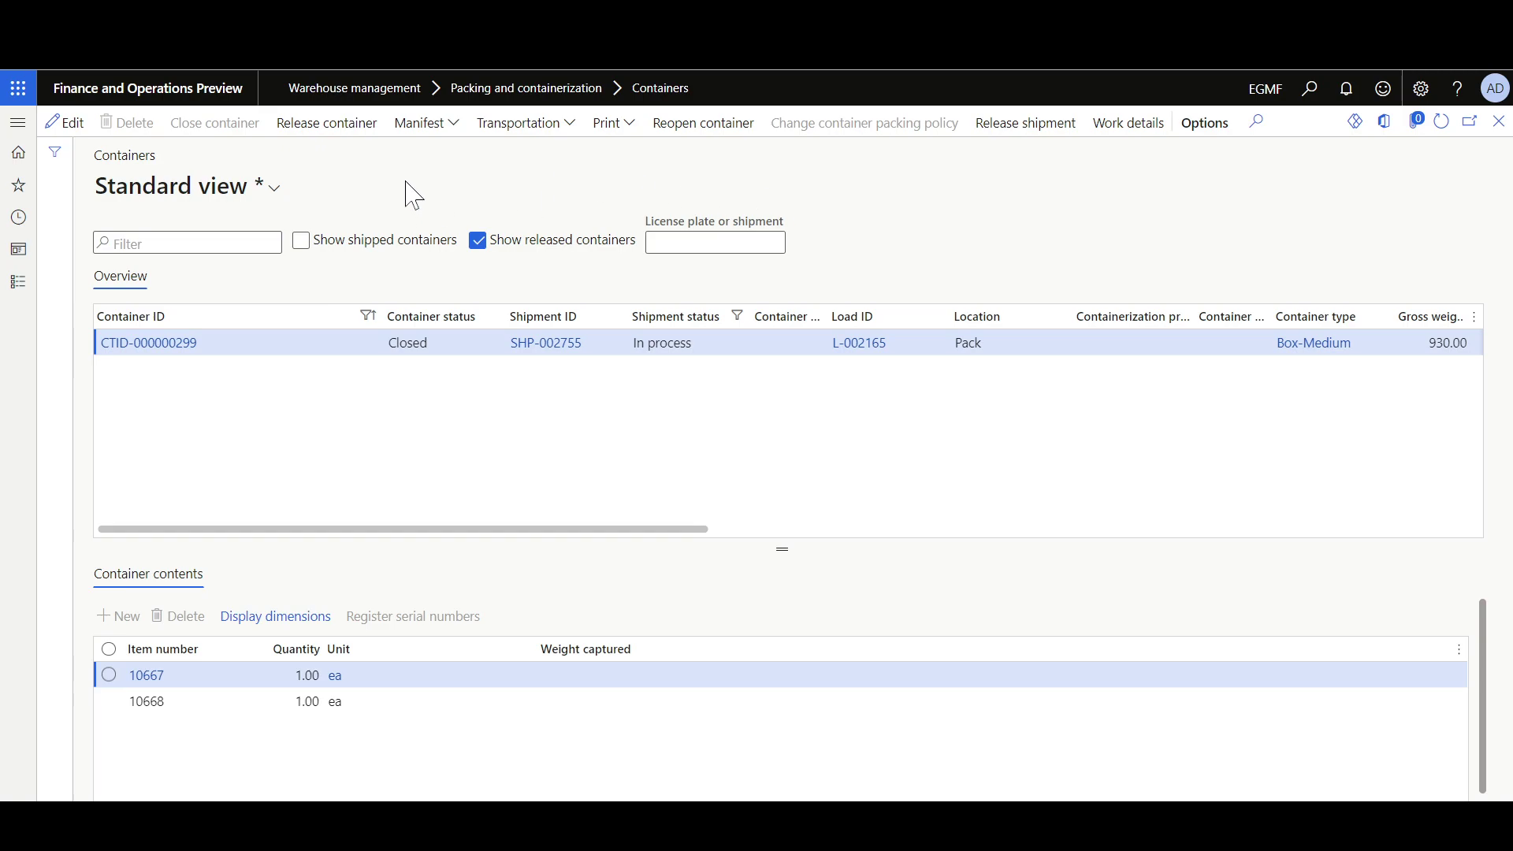
Release container CTID-000000299 and select the work ID in its work details
click(327, 138)
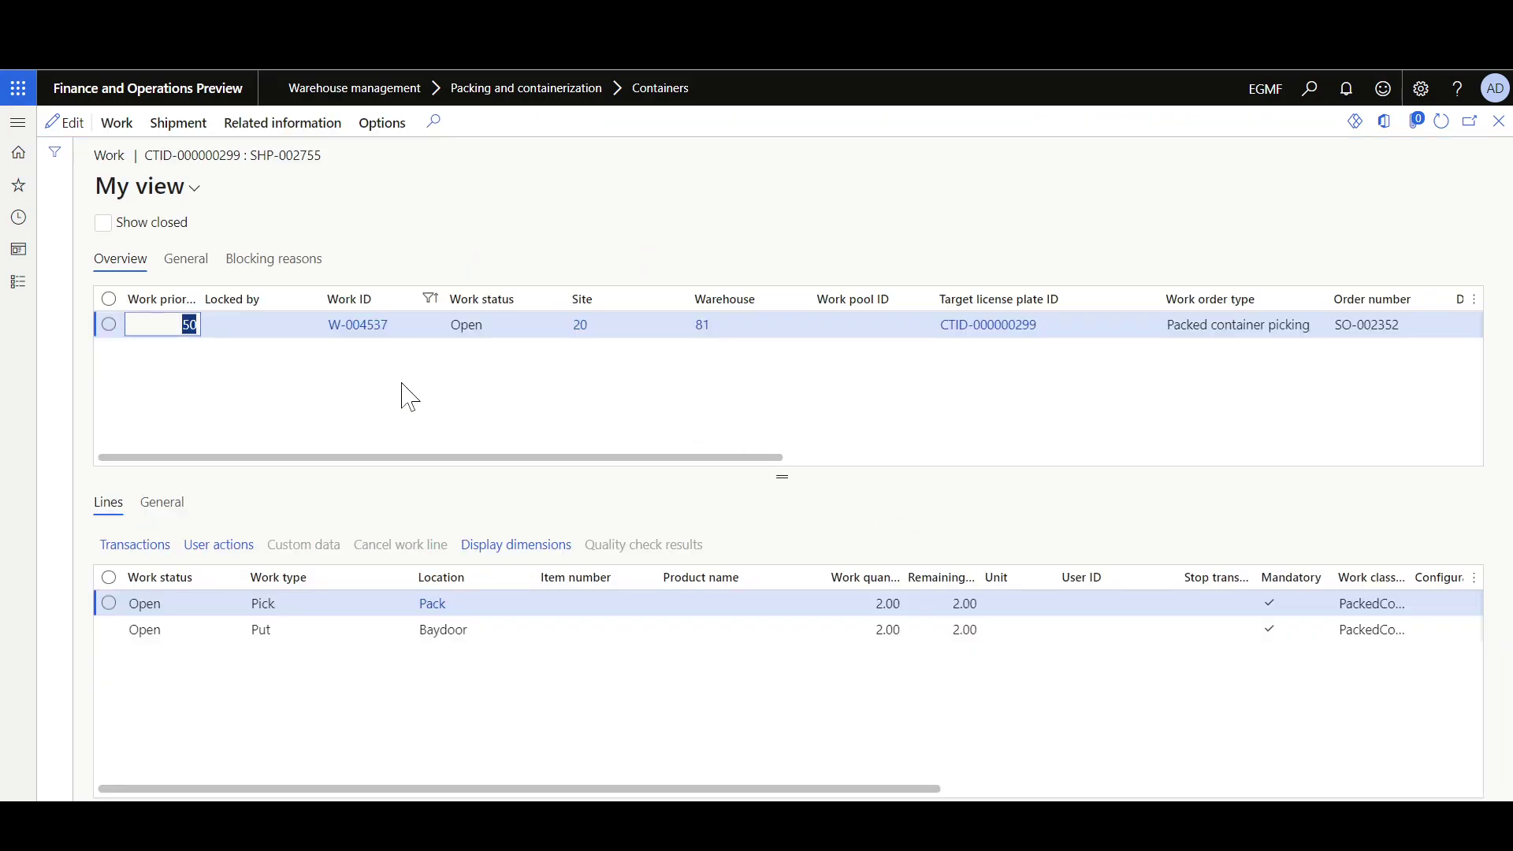
click(335, 329)
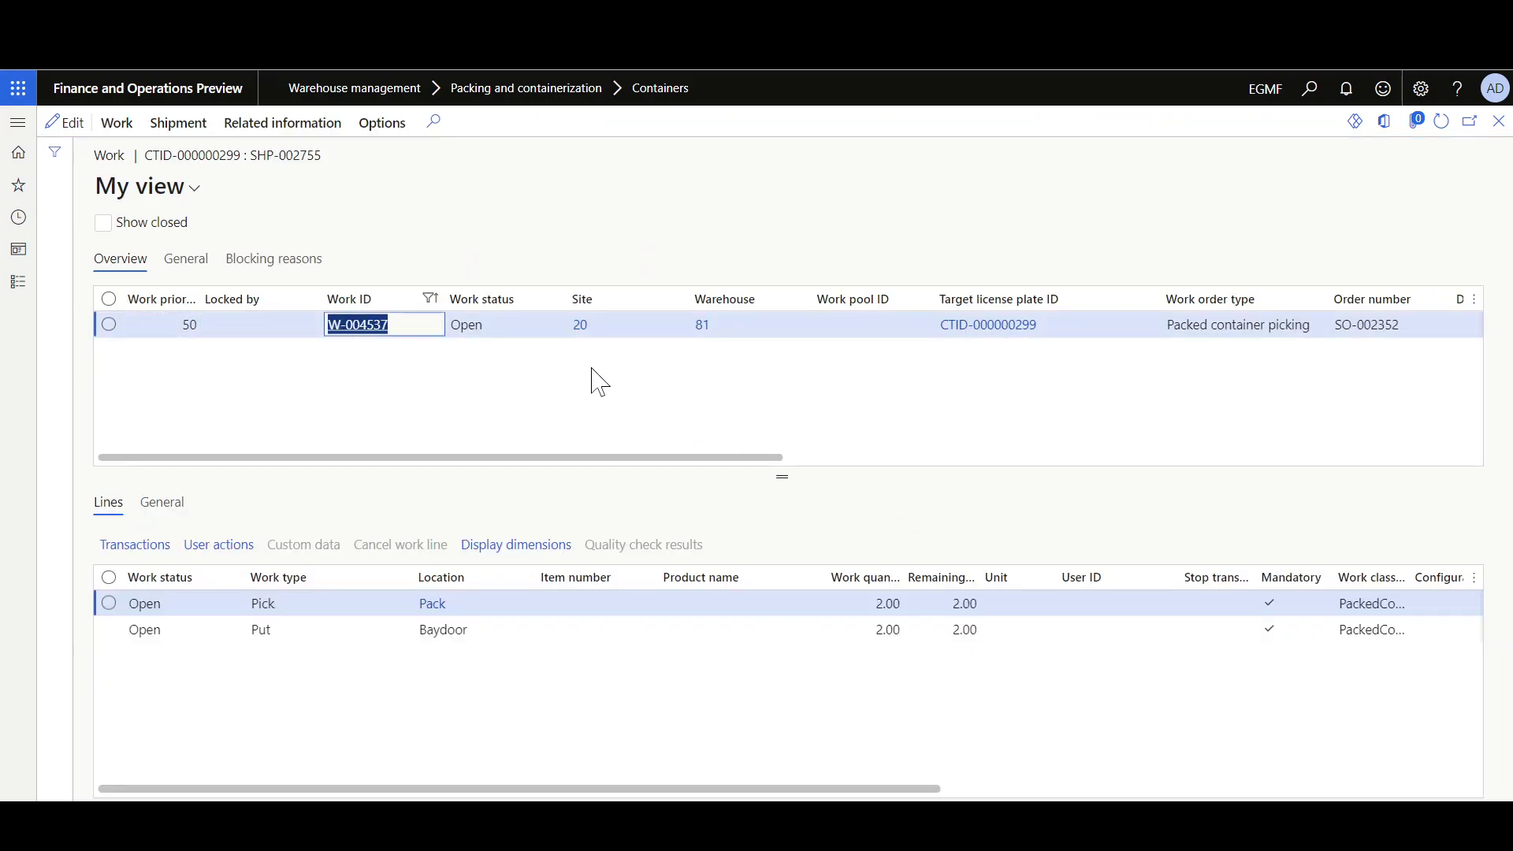
Switch to the Warehouse Management mobile app and start the Move containers to Baydoor activity
click(511, 388)
click(994, 717)
drag(771, 130, 519, 137)
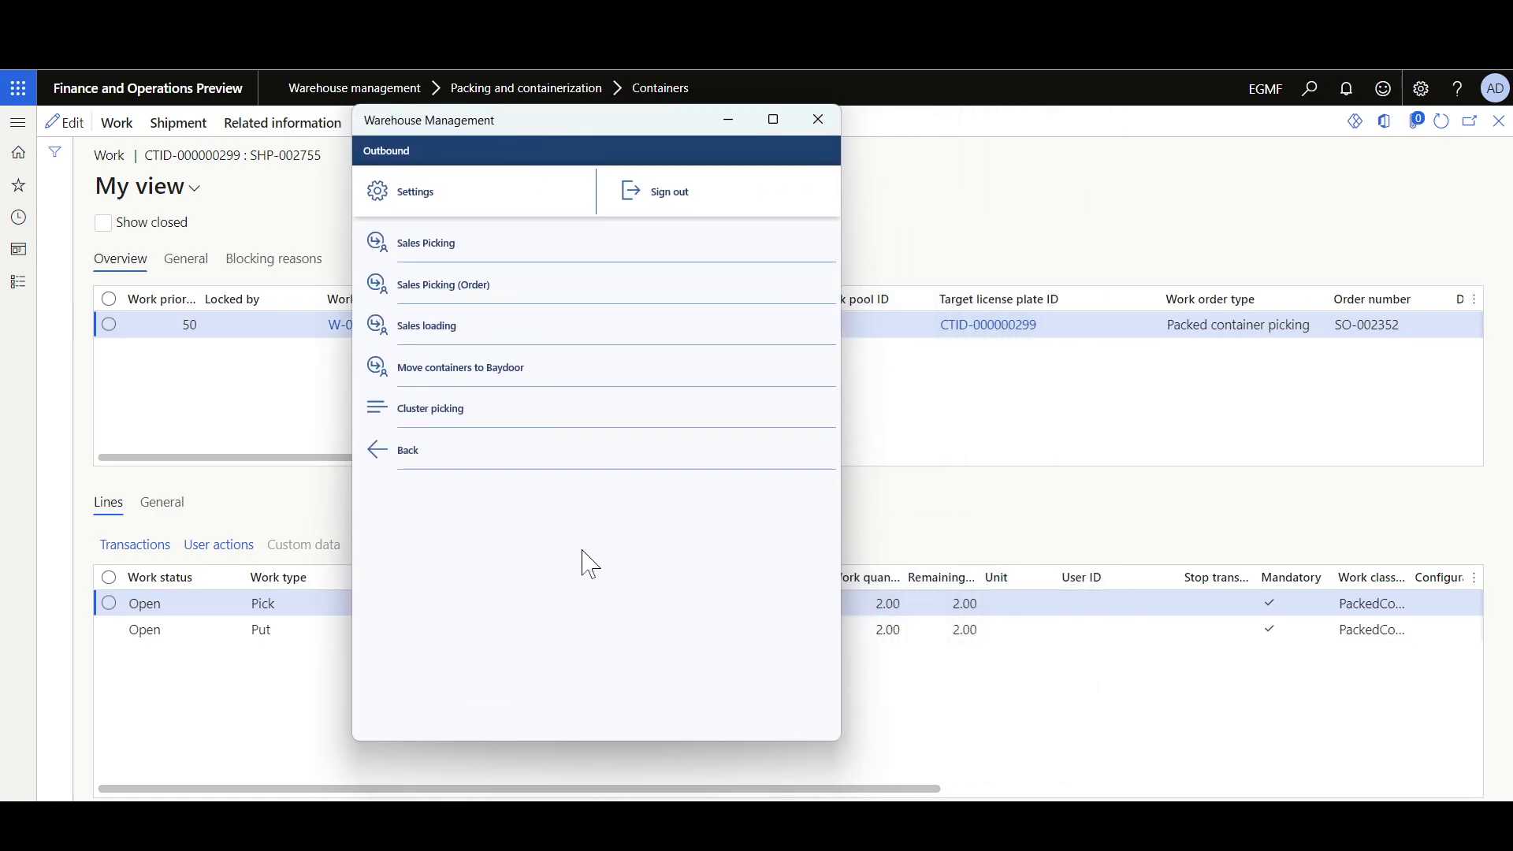
click(513, 378)
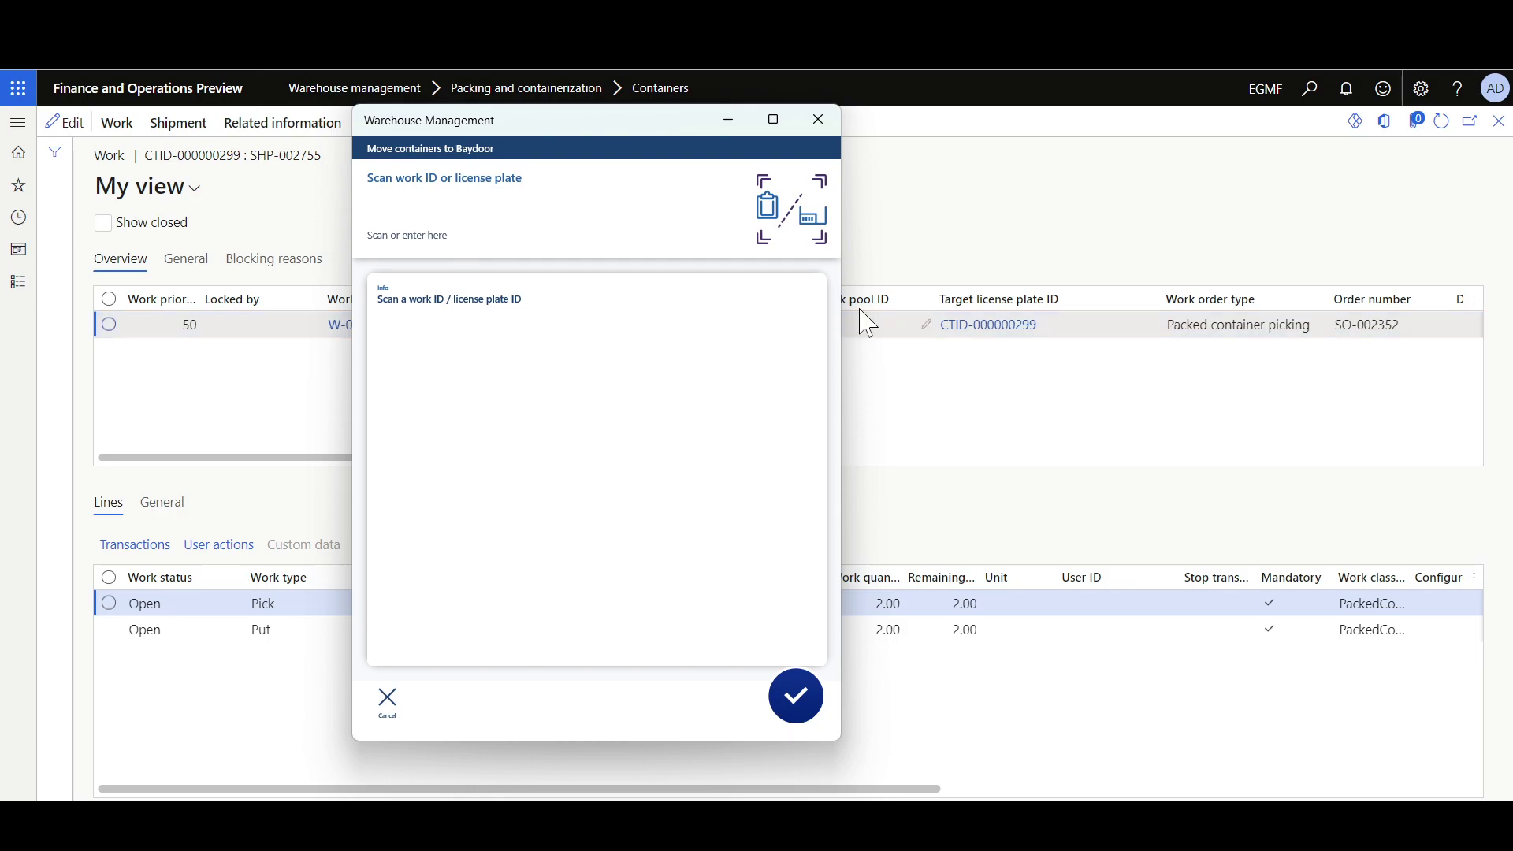
Copy target license plate CTID-000000299 from the work details into the mobile app and confirm its pick from Pack and put to Baydoor
click(1023, 375)
click(1003, 349)
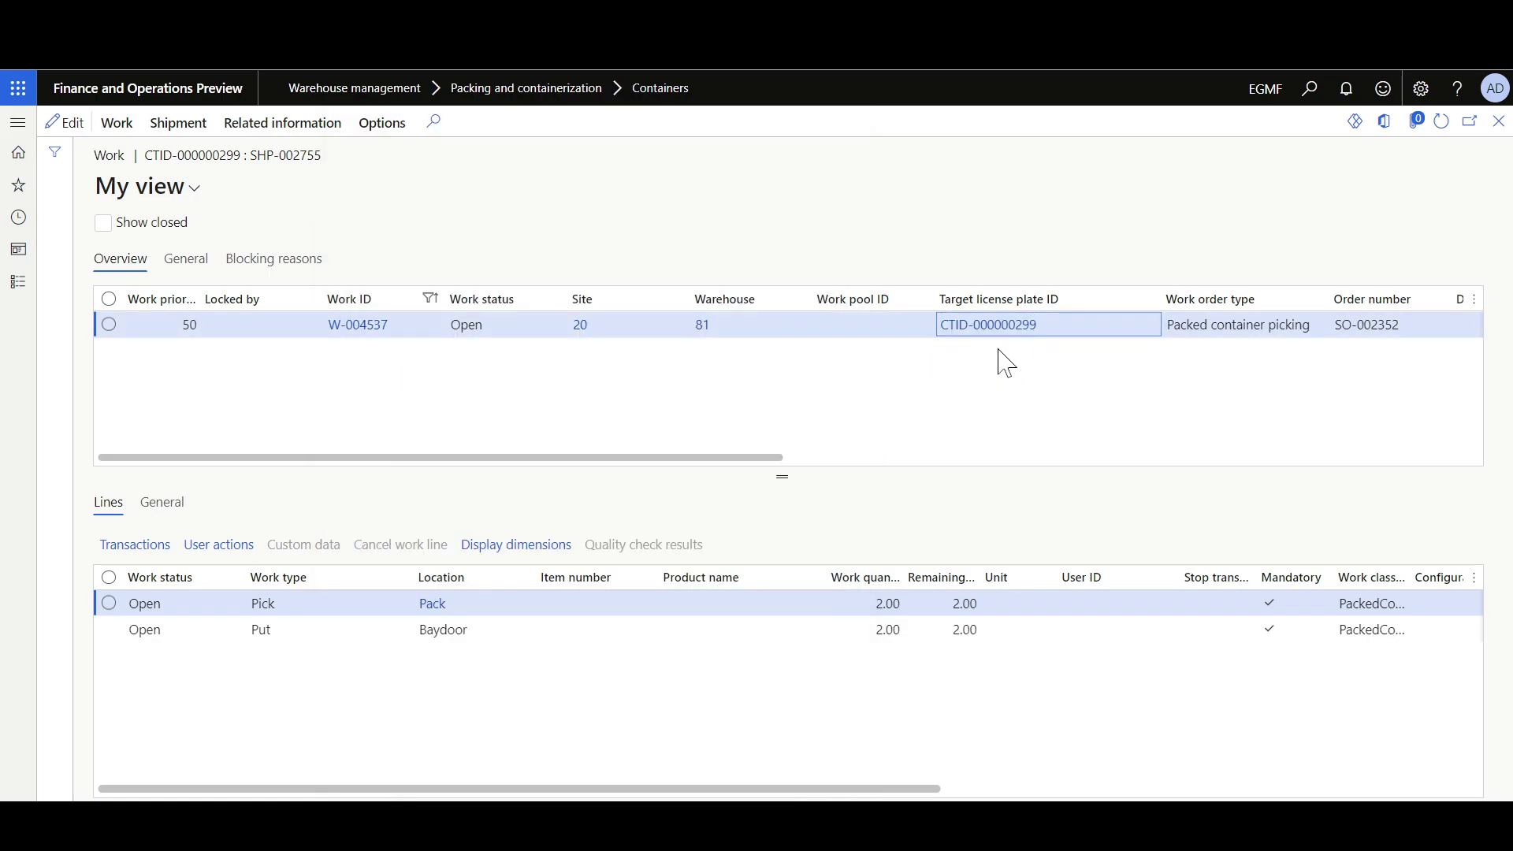
key(alt+Tab)
click(500, 190)
key(ctrl+v)
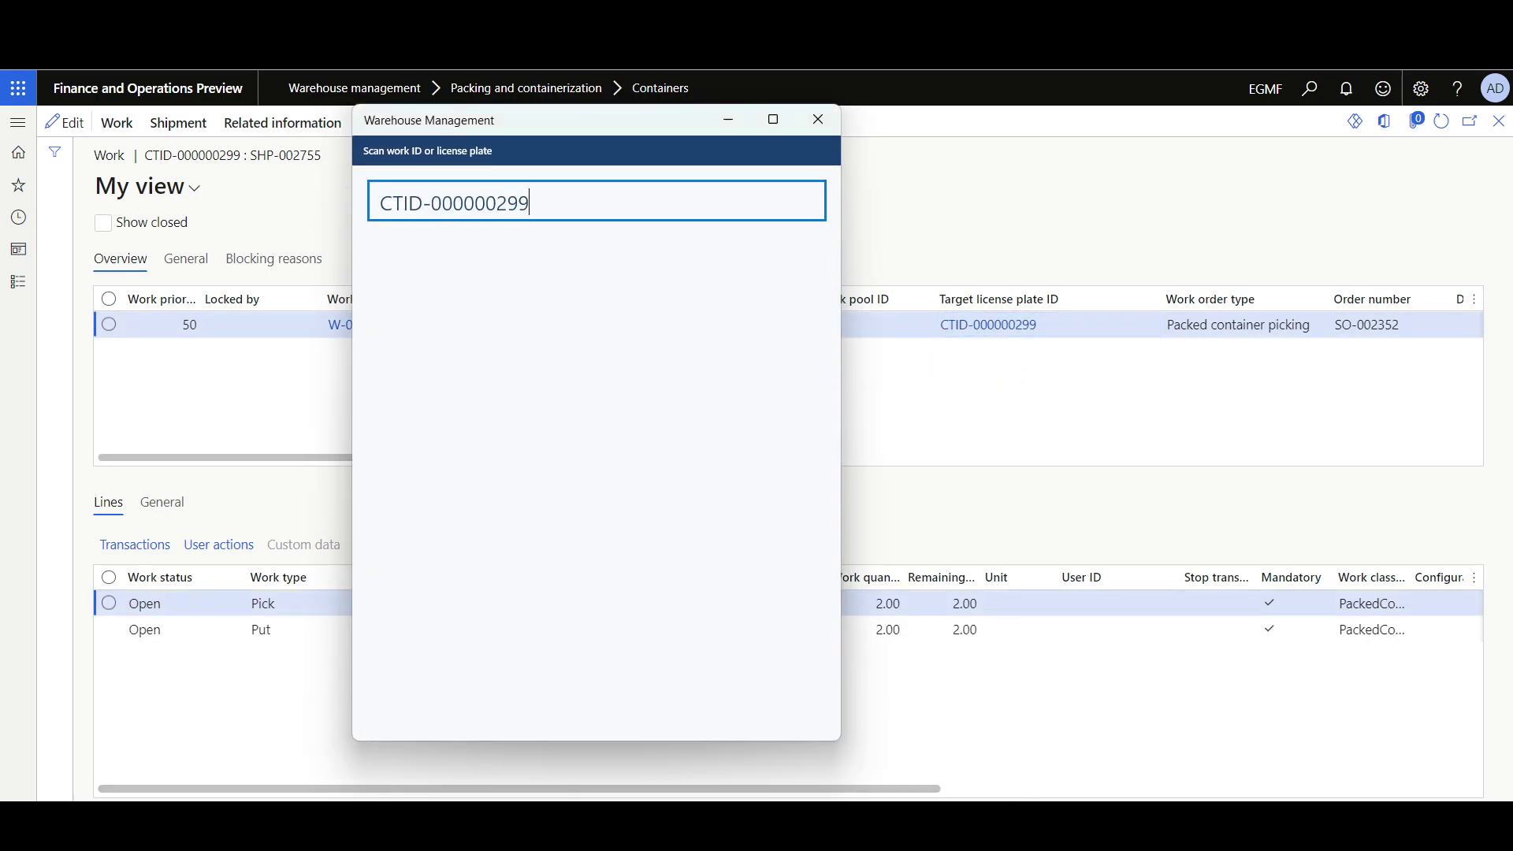
key(Return)
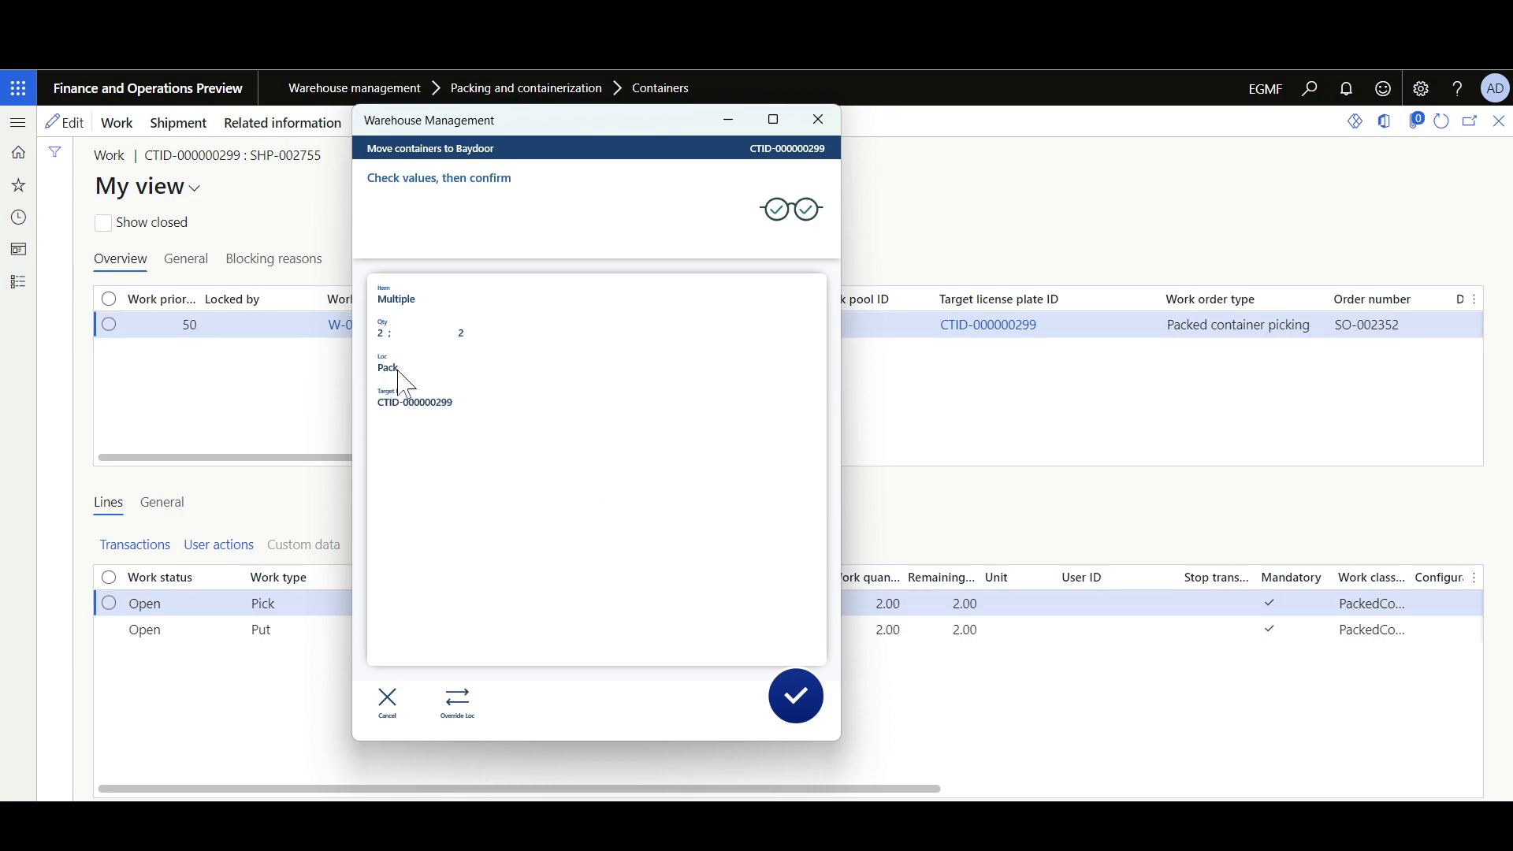
click(795, 696)
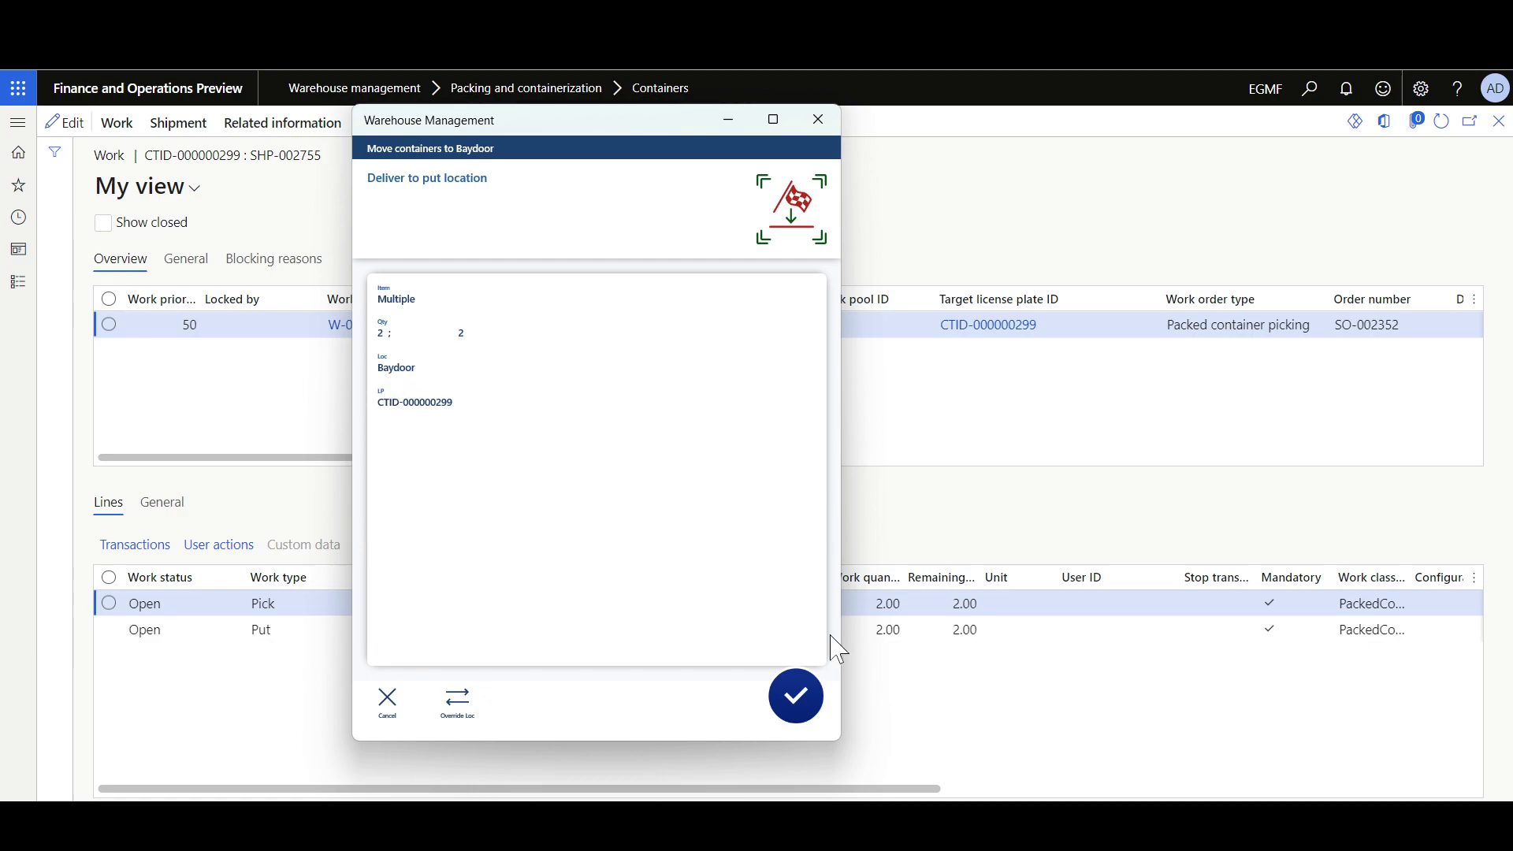
click(794, 698)
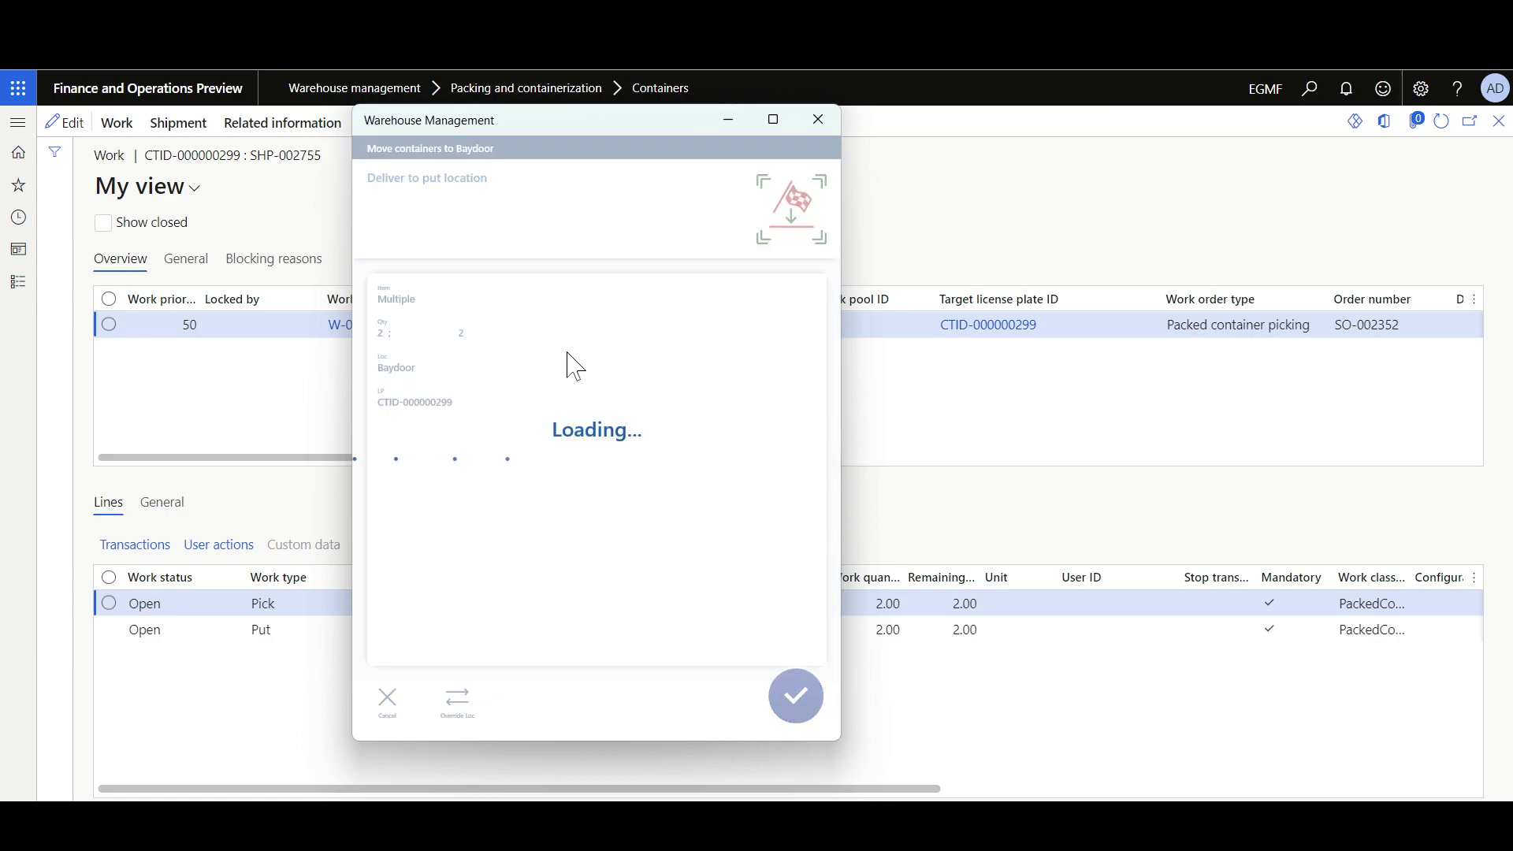